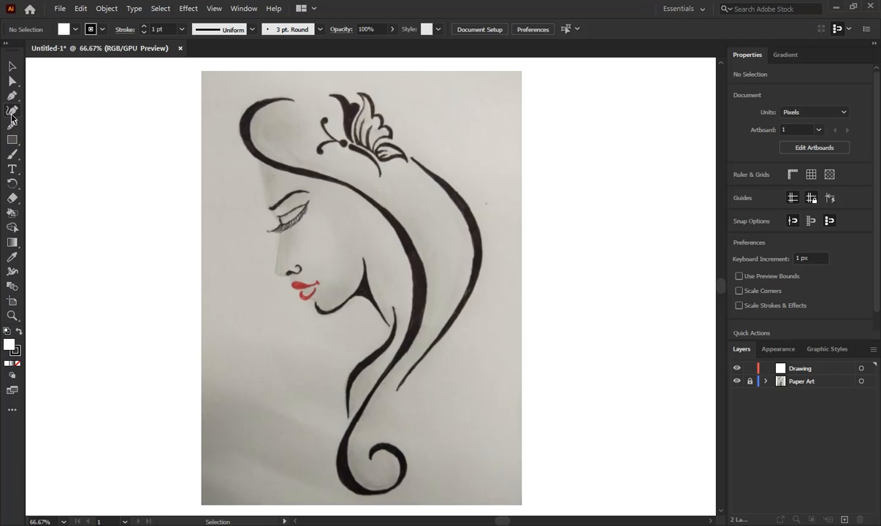
Start tracing the long inner hair strand with the Curvature tool, from its tip above the forehead down to just above the curl.
{"action": "left_click", "coordinate": [11, 113]}
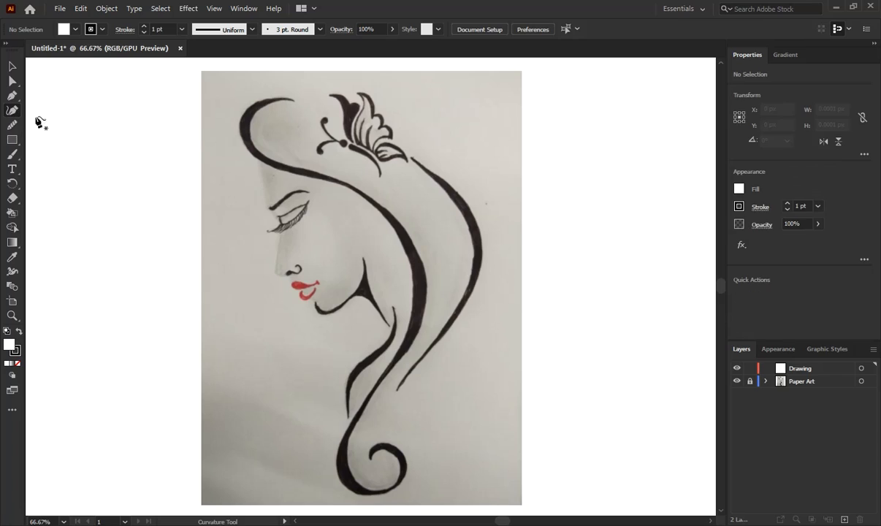
{"action": "left_click", "coordinate": [292, 100]}
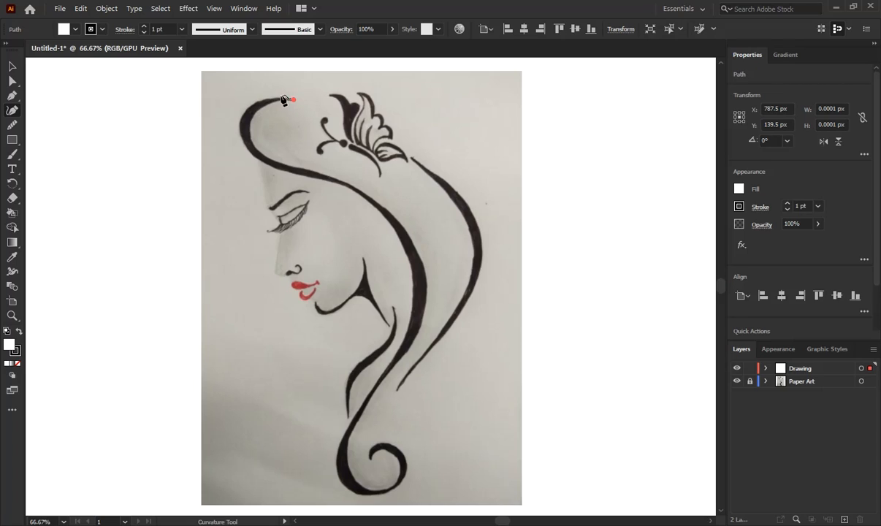
{"action": "left_click", "coordinate": [249, 142]}
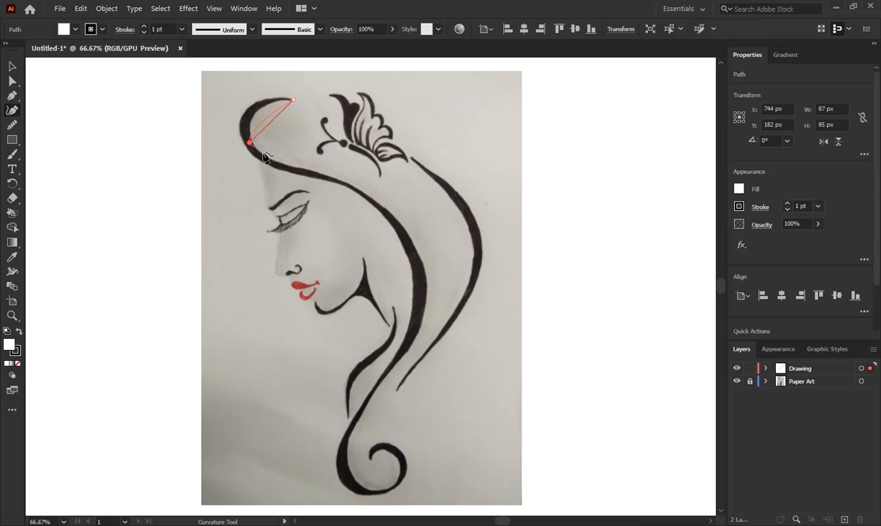
{"action": "left_click", "coordinate": [354, 189]}
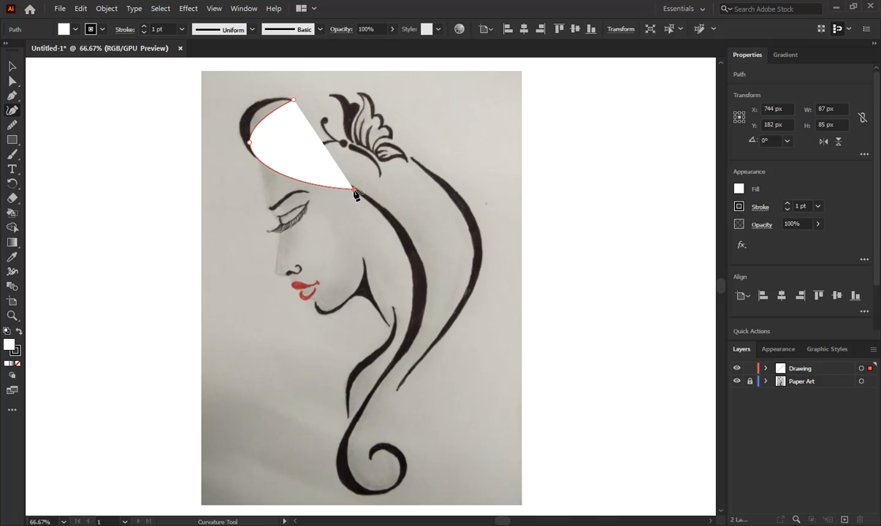
{"action": "left_click", "coordinate": [414, 323]}
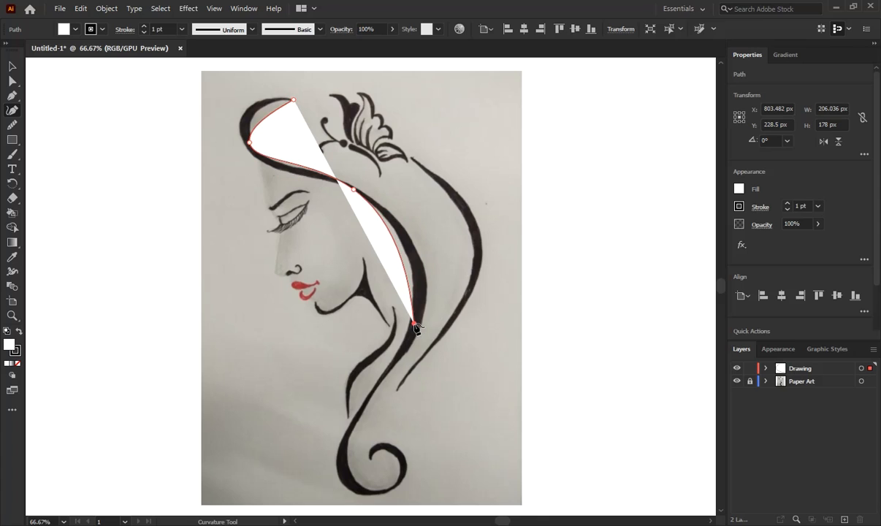
{"action": "left_click", "coordinate": [358, 413]}
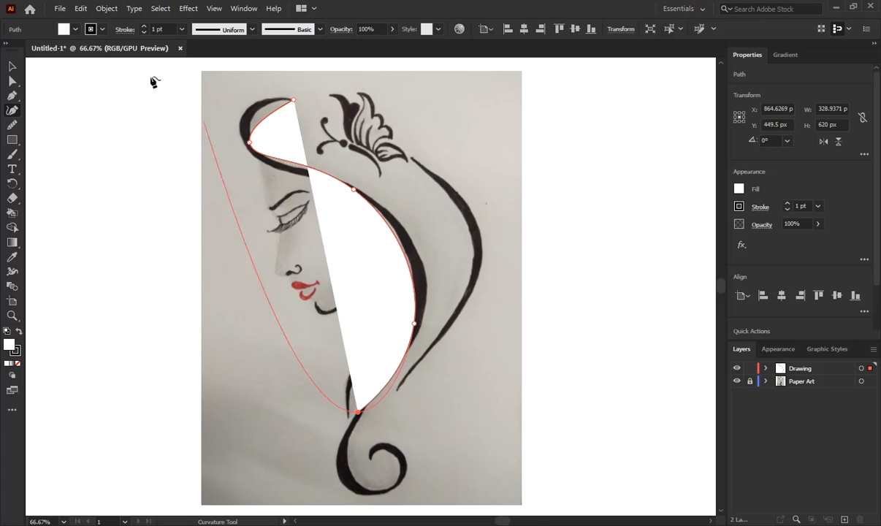
Set the traced path's fill to none and its stroke colour to RGB Magenta.
{"action": "left_click", "coordinate": [75, 29]}
{"action": "left_click", "coordinate": [9, 51]}
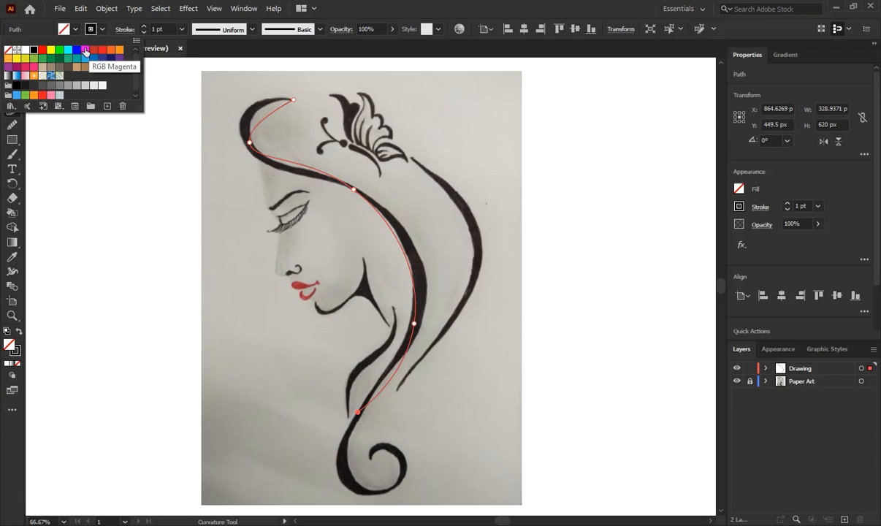
{"action": "left_click", "coordinate": [86, 51]}
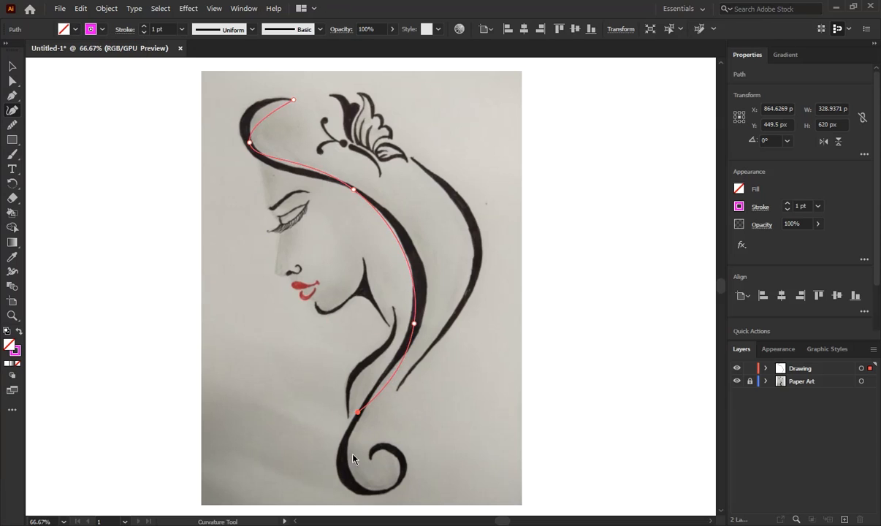
Continue the hair strand path from its lower end around the curl to the curl's inner tip.
{"action": "left_click", "coordinate": [356, 412]}
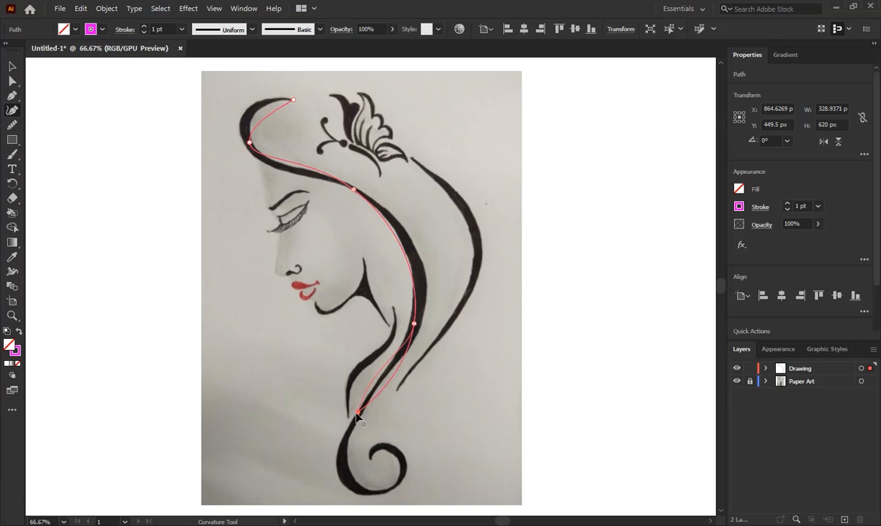
{"action": "left_click", "coordinate": [353, 486]}
{"action": "left_click", "coordinate": [402, 465]}
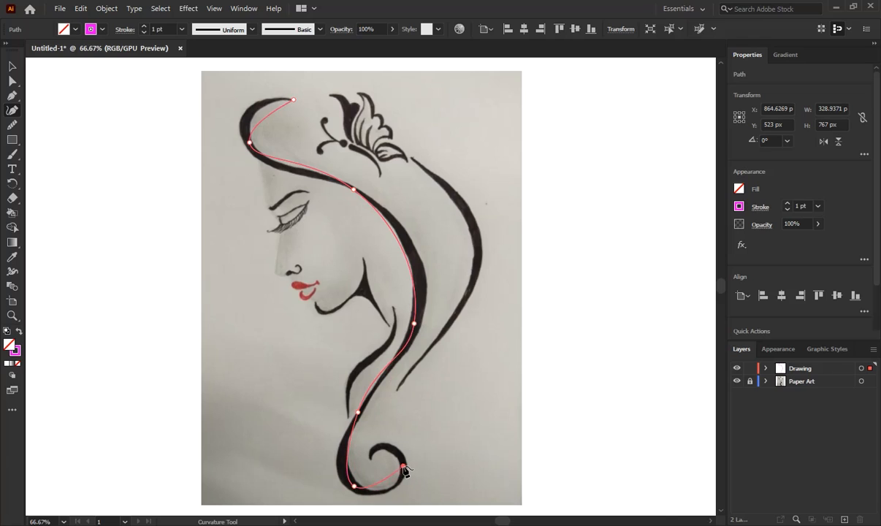
{"action": "left_click", "coordinate": [370, 457]}
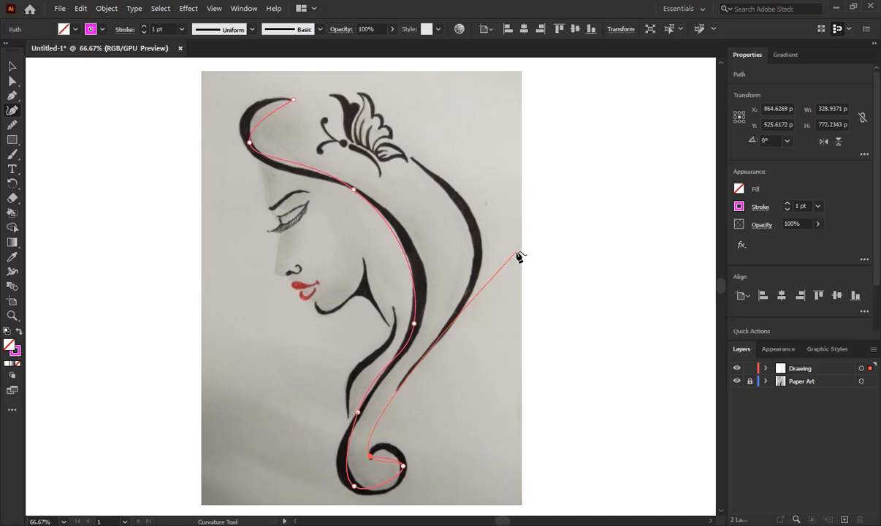
Stop extending the path and reshape its upper section to follow the strand's bend around the forehead and above the eyebrow.
{"action": "scroll", "coordinate": [261, 133], "scroll_direction": "up", "scroll_amount": 2}
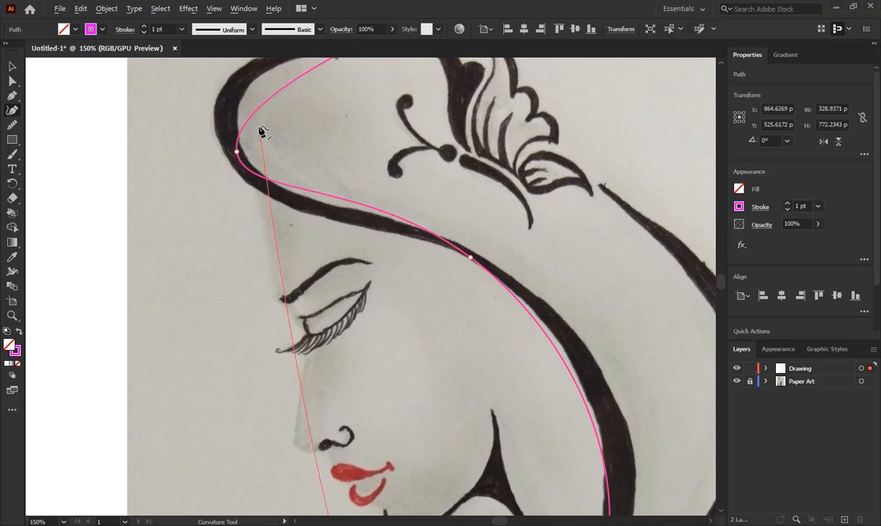
{"action": "left_click_drag", "start_coordinate": [260, 104], "coordinate": [265, 203]}
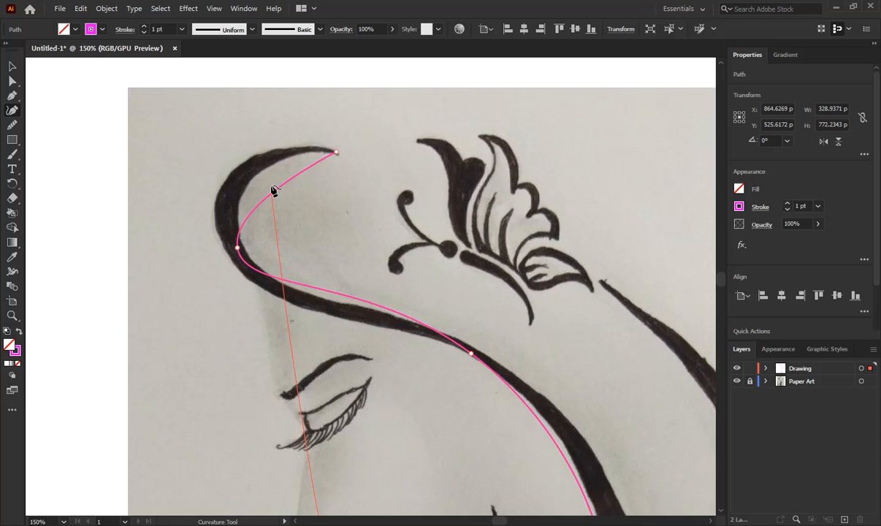
{"action": "key", "text": "Escape"}
{"action": "left_click_drag", "start_coordinate": [280, 190], "coordinate": [239, 181]}
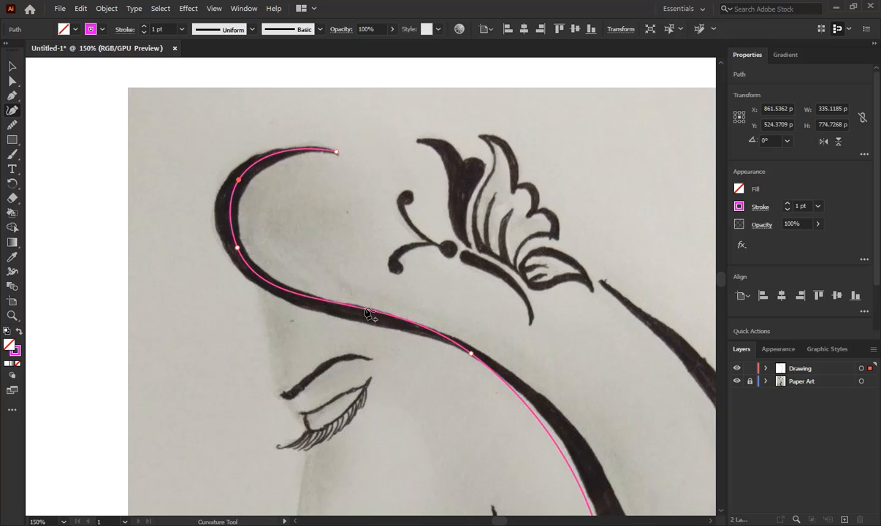
{"action": "left_click_drag", "start_coordinate": [364, 310], "coordinate": [364, 319]}
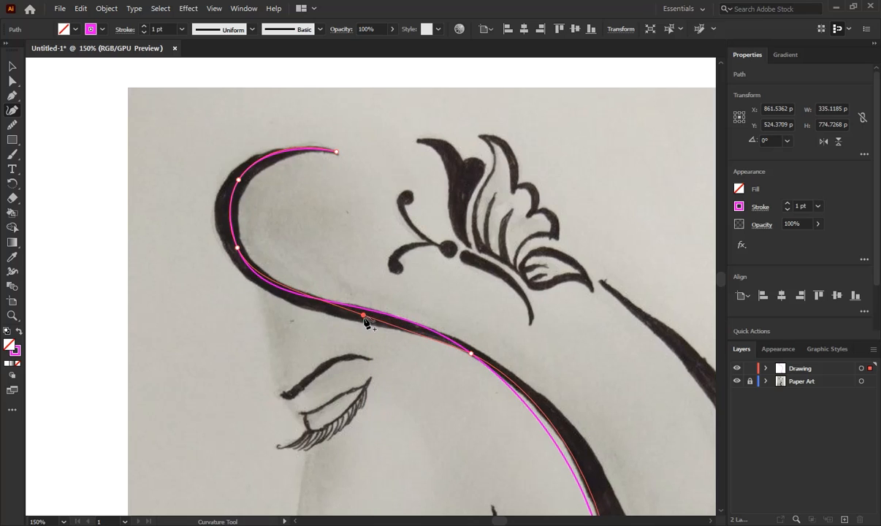
{"action": "left_click_drag", "start_coordinate": [471, 354], "coordinate": [469, 348]}
Reshape the middle section of the path to follow the strand's curve beside the cheek and neck.
{"action": "left_click_drag", "start_coordinate": [420, 331], "coordinate": [315, 174]}
{"action": "left_click_drag", "start_coordinate": [487, 349], "coordinate": [499, 348]}
{"action": "left_click_drag", "start_coordinate": [371, 360], "coordinate": [333, 173]}
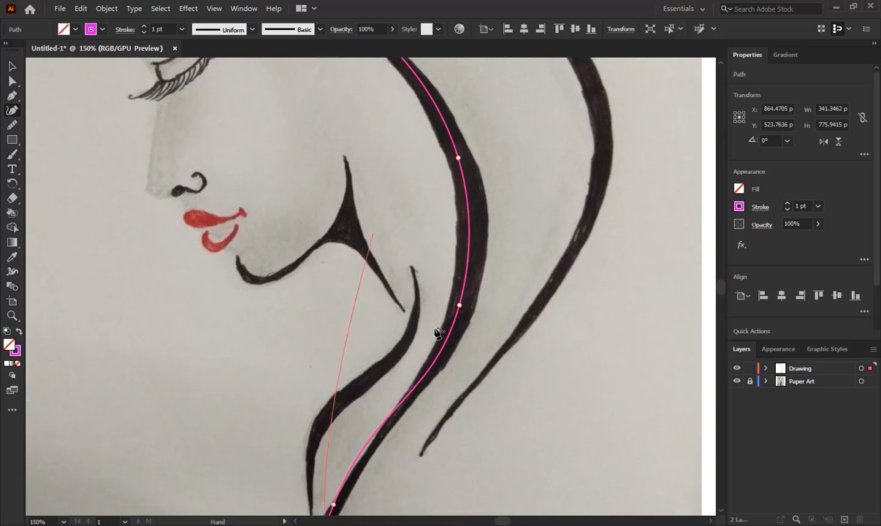
{"action": "left_click_drag", "start_coordinate": [393, 412], "coordinate": [340, 272]}
{"action": "left_click_drag", "start_coordinate": [316, 307], "coordinate": [324, 309]}
Add and adjust curve points so the lower path follows the round curl of the strand, and deselect the path.
{"action": "left_click_drag", "start_coordinate": [276, 425], "coordinate": [227, 278]}
{"action": "left_click_drag", "start_coordinate": [201, 342], "coordinate": [197, 349]}
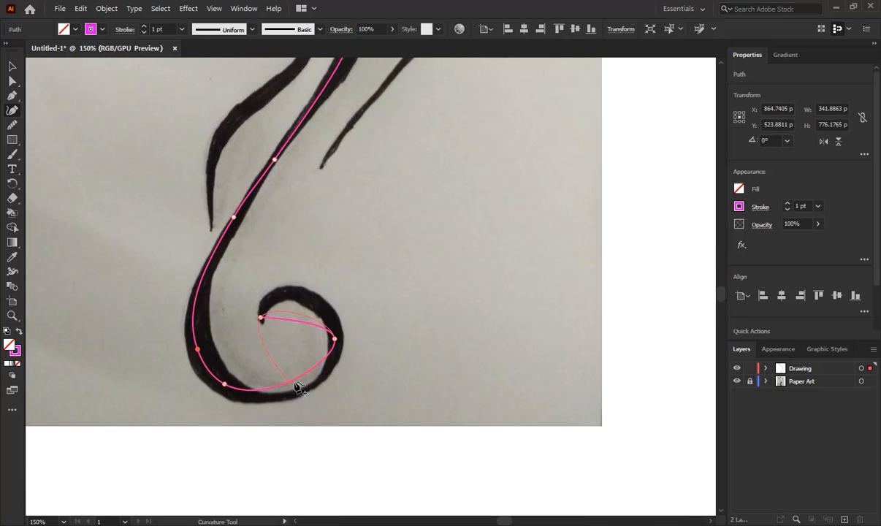
{"action": "left_click_drag", "start_coordinate": [298, 385], "coordinate": [301, 394]}
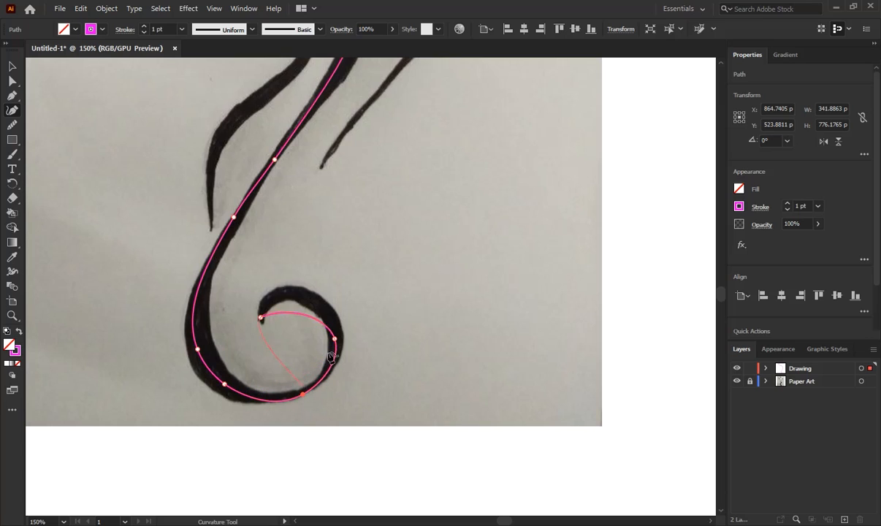
{"action": "left_click", "coordinate": [291, 293]}
{"action": "key", "text": "ctrl"}
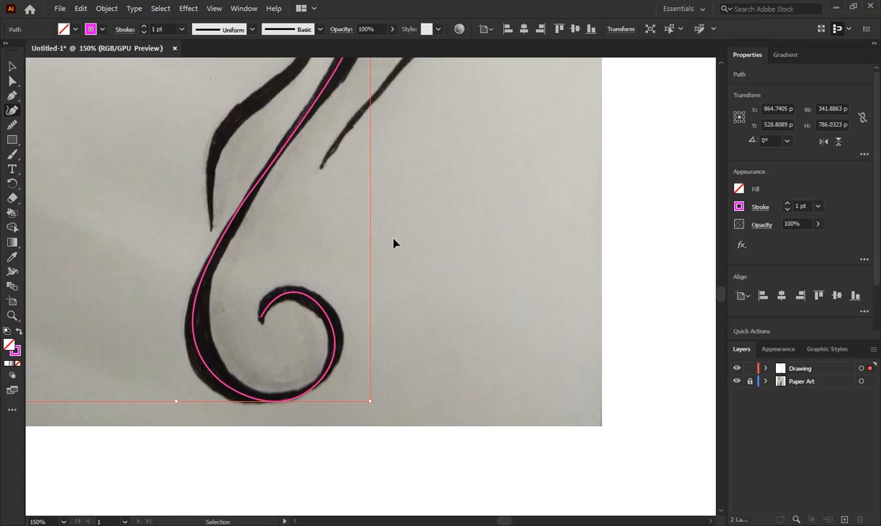
{"action": "left_click", "coordinate": [392, 243], "text": "ctrl"}
Give the long inner strand path a 20 pt stroke with Width Profile 1.
{"action": "scroll", "coordinate": [244, 299], "scroll_direction": "down", "scroll_amount": 3}
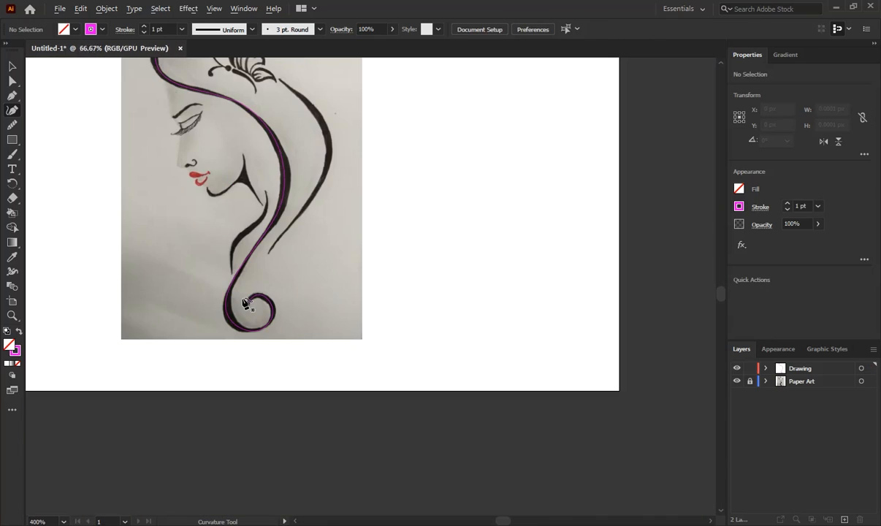
{"action": "key", "text": "space"}
{"action": "left_click_drag", "start_coordinate": [251, 220], "coordinate": [267, 280]}
{"action": "left_click", "coordinate": [13, 68]}
{"action": "left_click", "coordinate": [173, 108]}
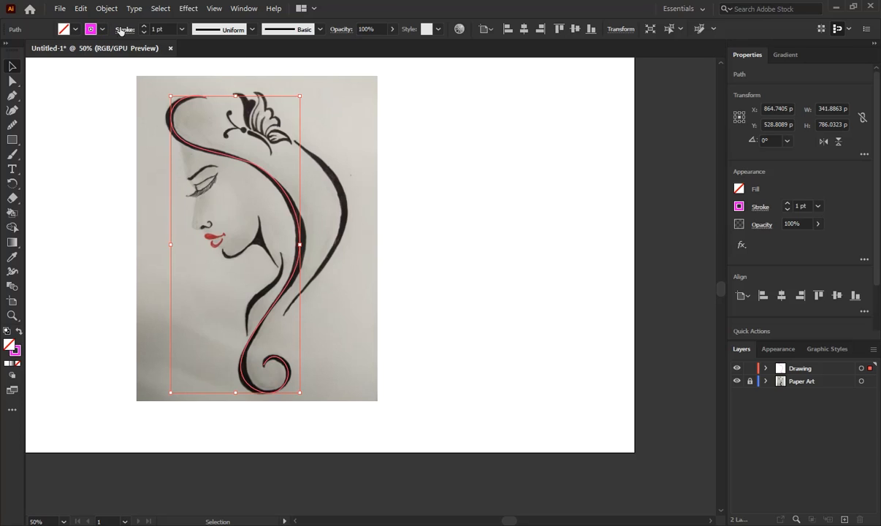
{"action": "left_click", "coordinate": [145, 28]}
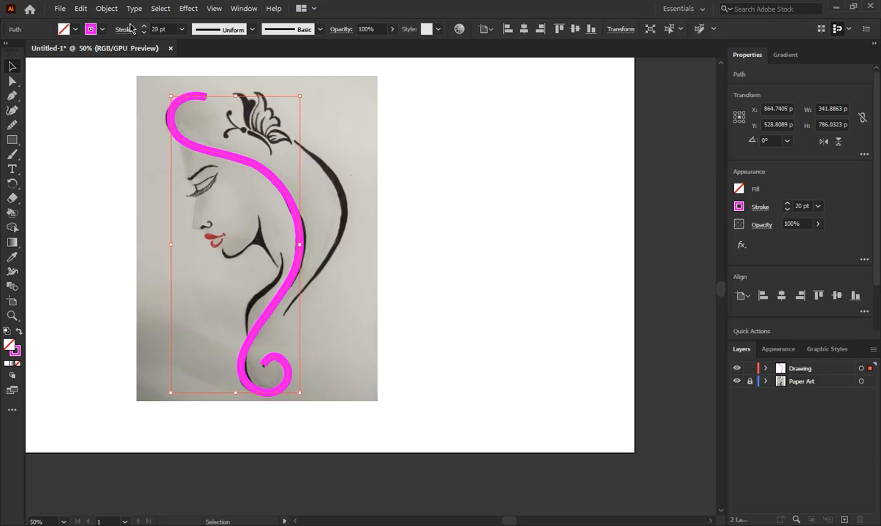
{"action": "left_click", "coordinate": [252, 29]}
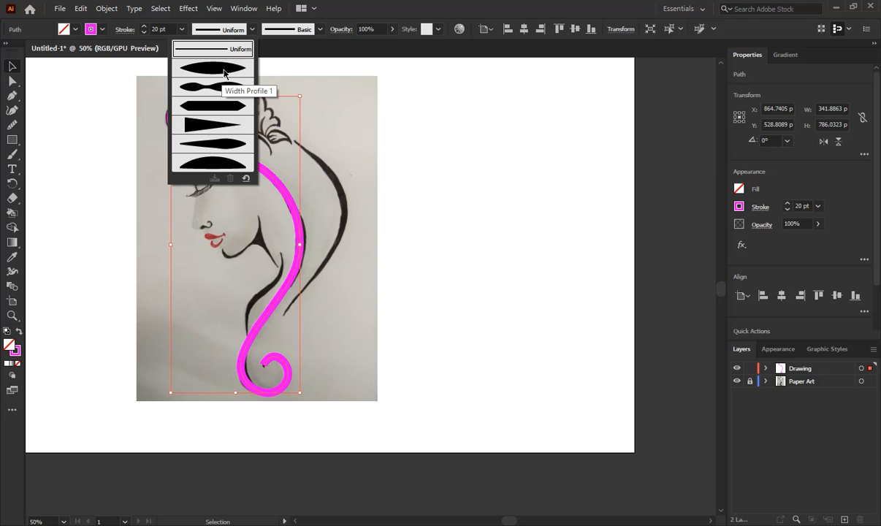
{"action": "left_click", "coordinate": [224, 70]}
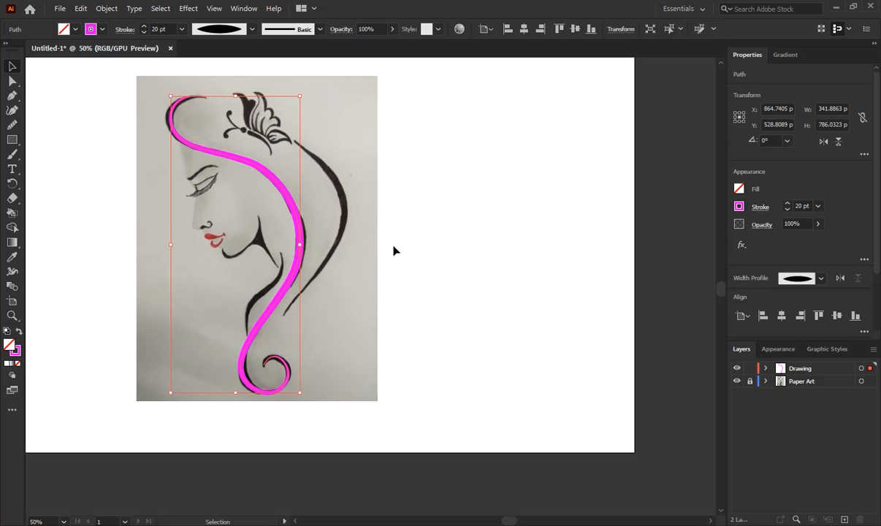
Trace the outer hair strand with a three-point Curvature path from beside the butterfly to the strand's lower tip.
{"action": "left_click", "coordinate": [338, 190]}
{"action": "scroll", "coordinate": [338, 261], "scroll_direction": "up", "scroll_amount": 3}
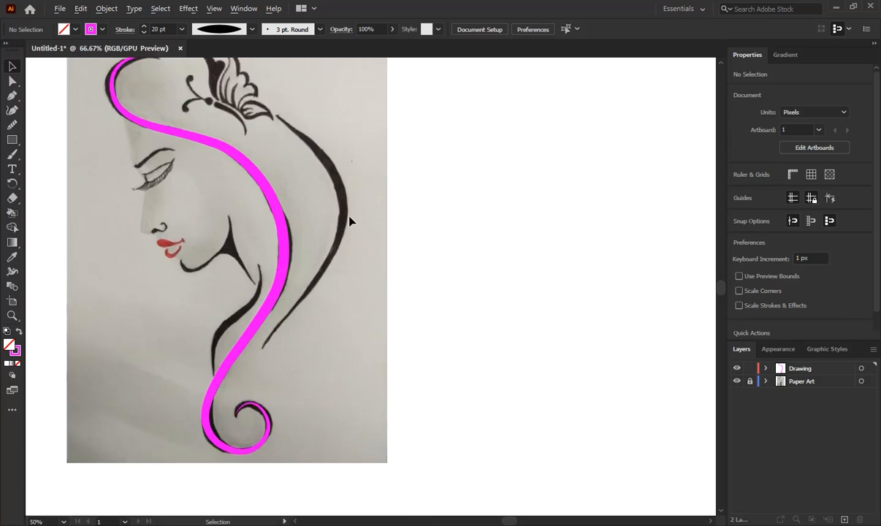
{"action": "scroll", "coordinate": [290, 248], "scroll_direction": "down", "scroll_amount": 2}
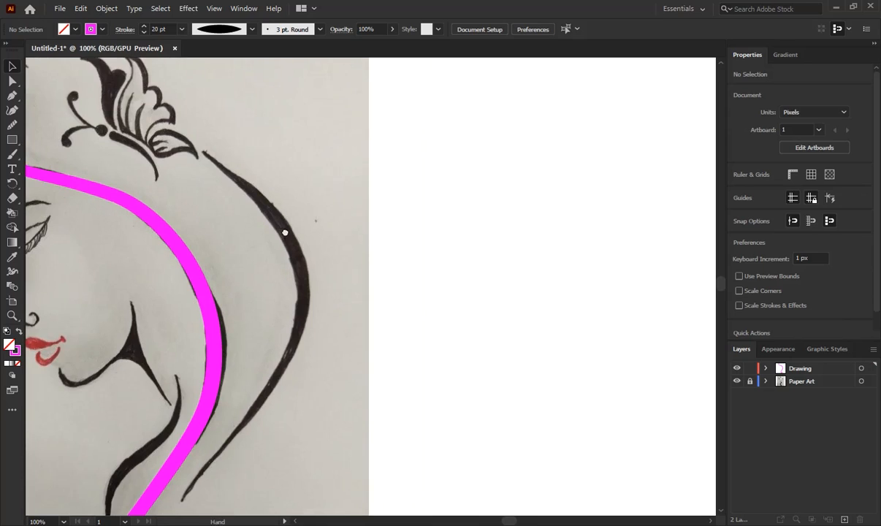
{"action": "key", "text": "shift+grave"}
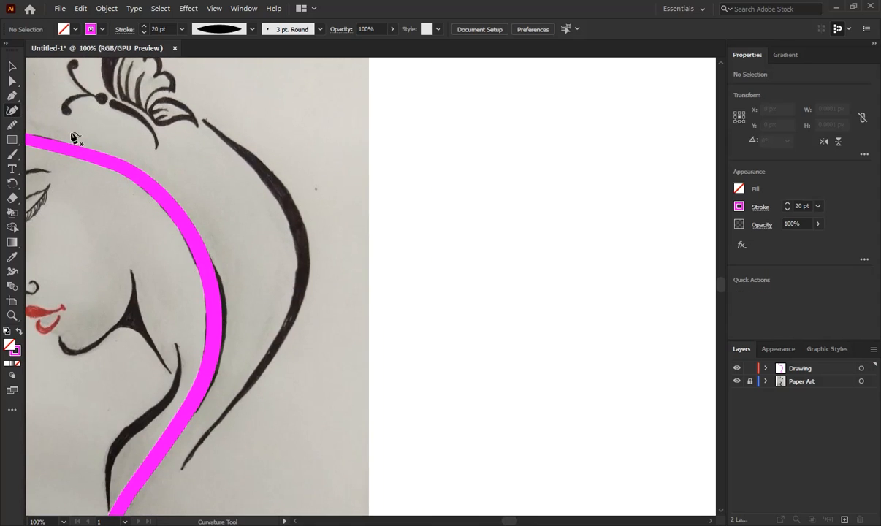
{"action": "left_click", "coordinate": [204, 120]}
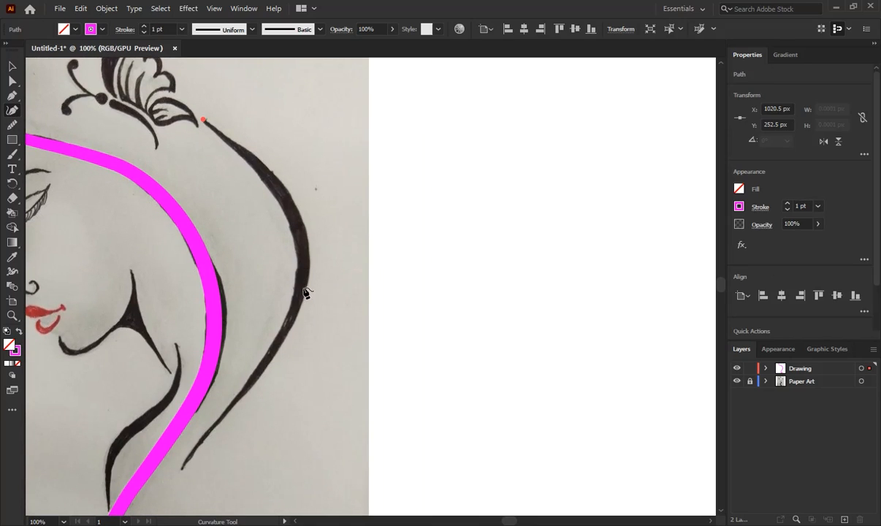
{"action": "left_click", "coordinate": [277, 338]}
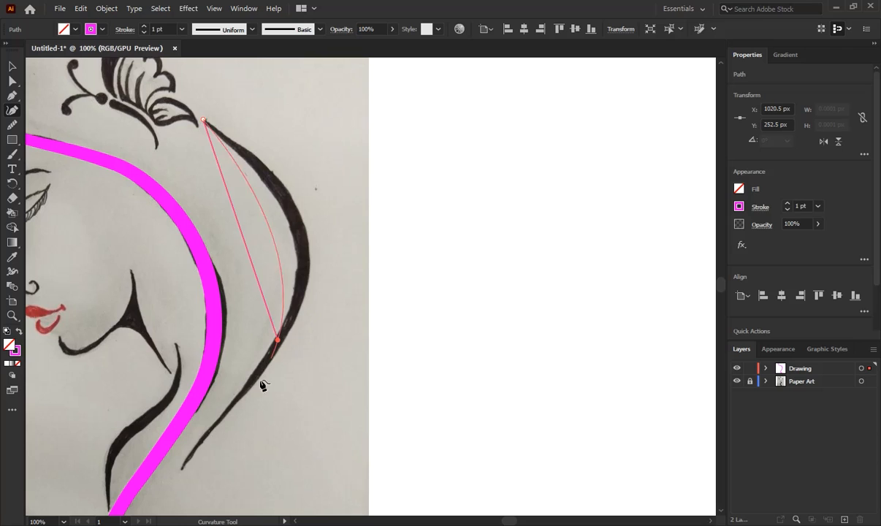
{"action": "left_click", "coordinate": [182, 468]}
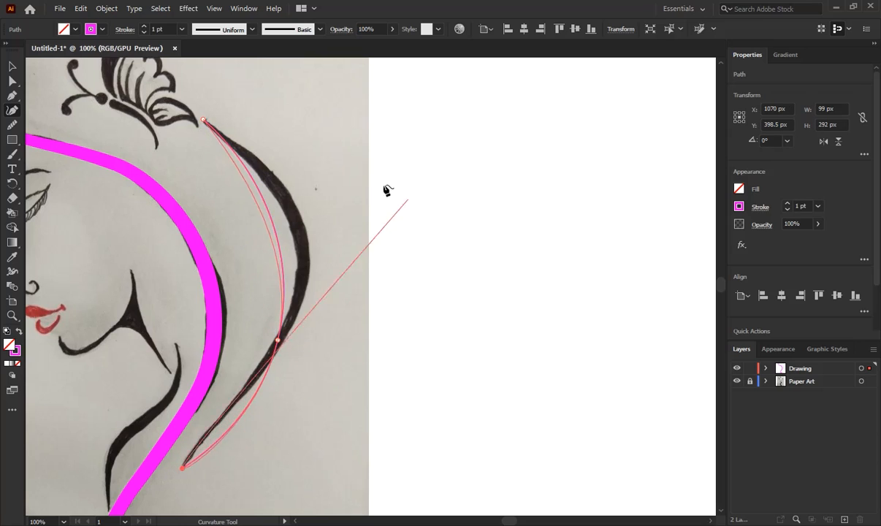
Bend the outer strand's path outward and refine its lower part to match the drawing, and deselect it.
{"action": "mouse_move", "coordinate": [278, 221]}
{"action": "left_mouse_down"}
{"action": "mouse_move", "coordinate": [297, 220]}
{"action": "mouse_move", "coordinate": [308, 239]}
{"action": "mouse_move", "coordinate": [308, 279]}
{"action": "left_mouse_up"}
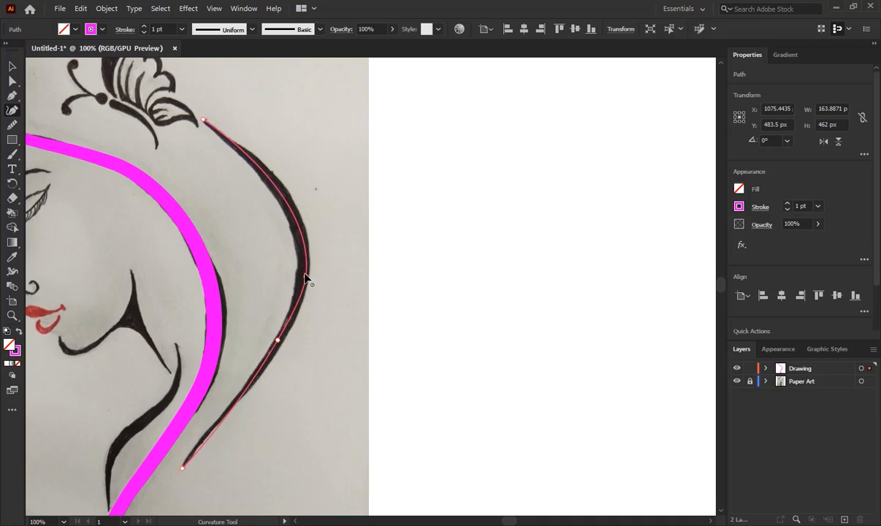
{"action": "left_click", "coordinate": [213, 425]}
{"action": "left_click", "coordinate": [358, 383], "text": "ctrl"}
Set the outer hair strand path's stroke weight to 20 pt.
{"action": "scroll", "coordinate": [314, 303], "scroll_direction": "down", "scroll_amount": 2}
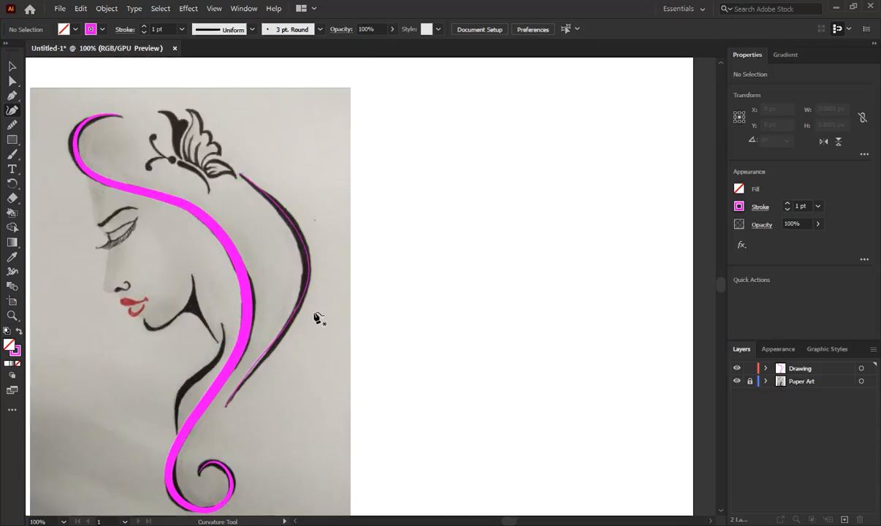
{"action": "key", "text": "v"}
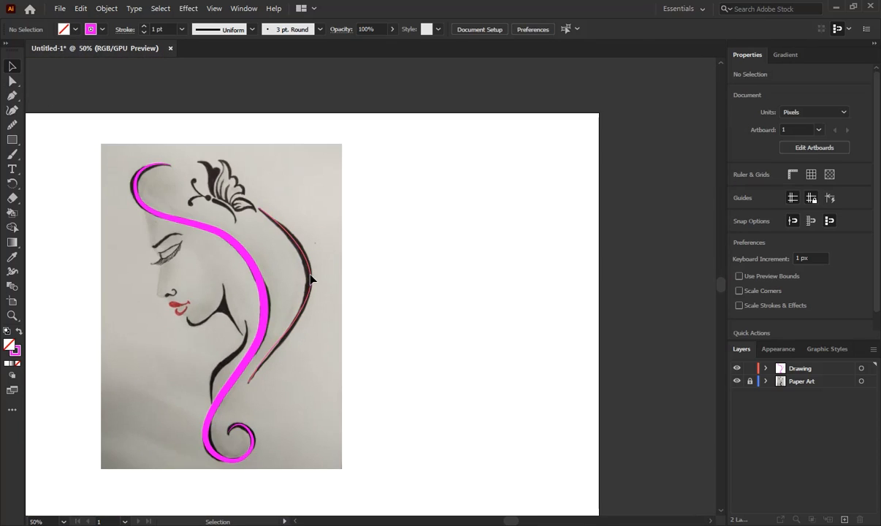
{"action": "left_click", "coordinate": [292, 261]}
{"action": "left_click", "coordinate": [145, 27], "text": "shift"}
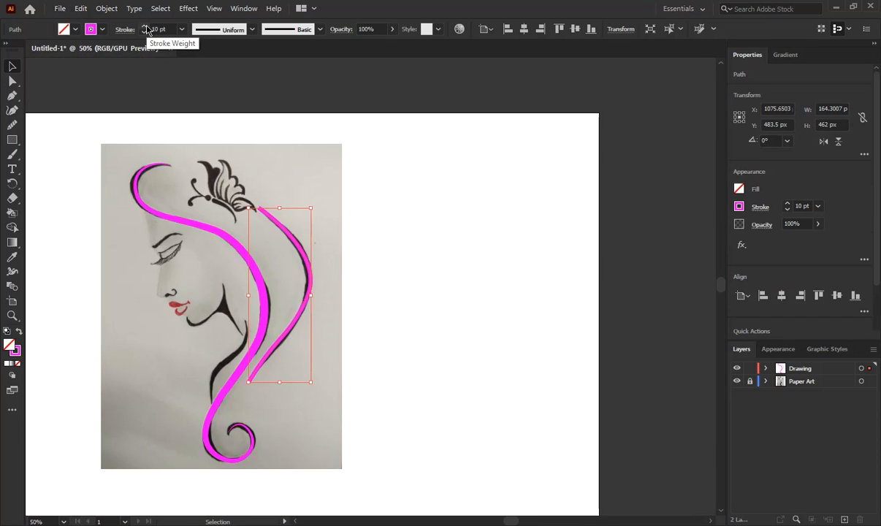
{"action": "left_click", "coordinate": [145, 27], "text": "shift"}
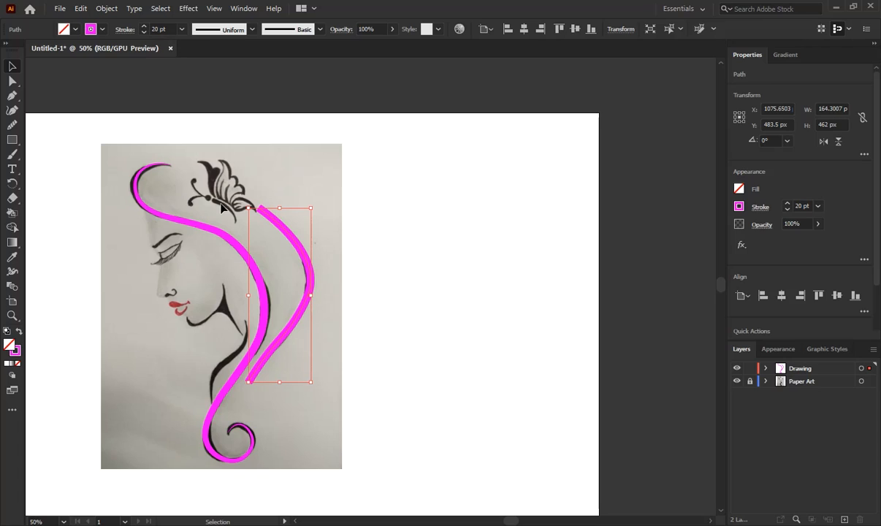
Give the outer hair strand path a 15 pt stroke with Width Profile 1, and deselect it.
{"action": "left_click", "coordinate": [159, 29]}
{"action": "type", "text": "15"}
{"action": "key", "text": "Return"}
{"action": "left_click", "coordinate": [250, 29]}
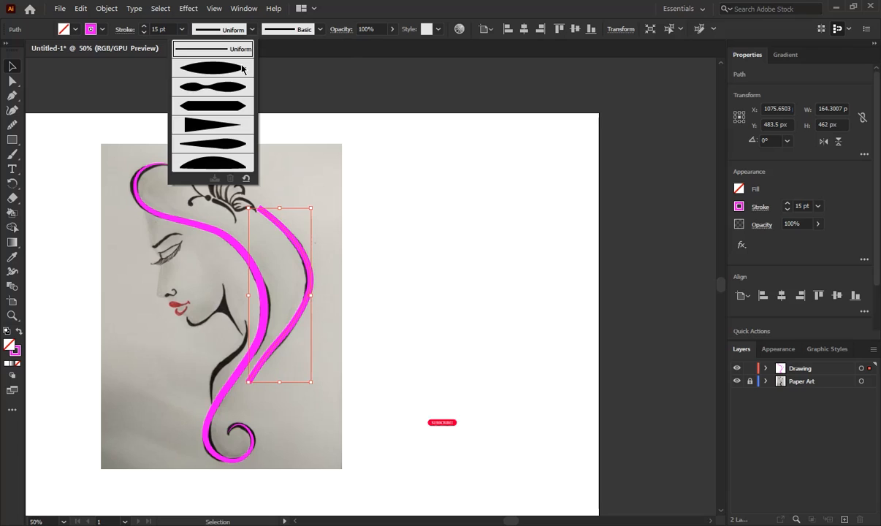
{"action": "left_click", "coordinate": [239, 69]}
{"action": "left_click", "coordinate": [427, 359]}
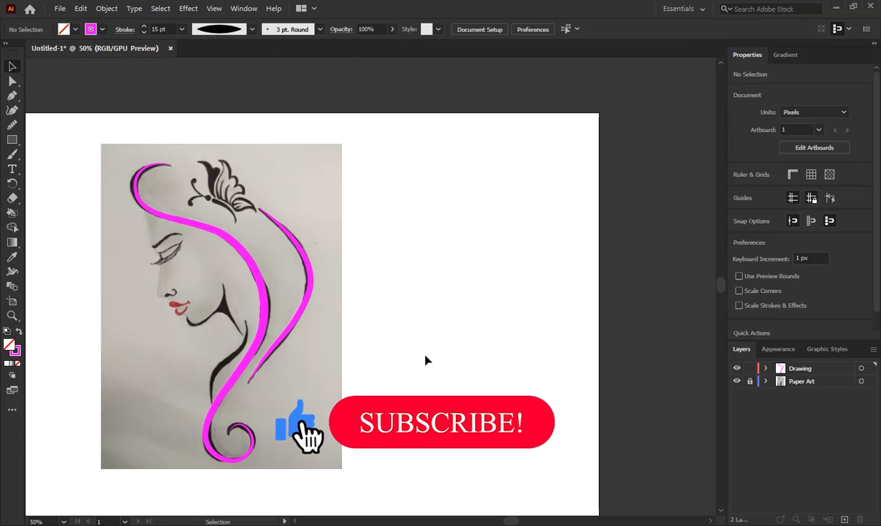
Trace the neck line with a three-point Curvature path from its upper tip below the jaw to its lower tip.
{"action": "scroll", "coordinate": [212, 376], "scroll_direction": "up", "scroll_amount": 2}
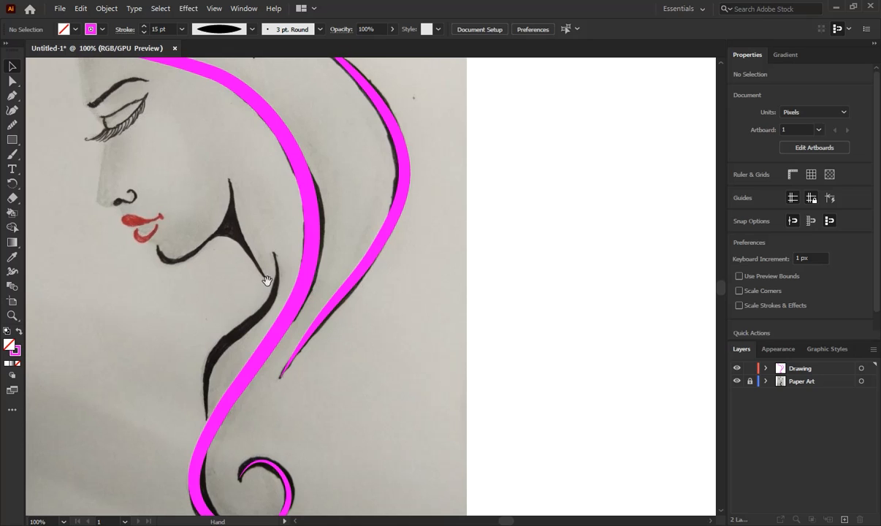
{"action": "left_click_drag", "start_coordinate": [267, 280], "coordinate": [265, 197]}
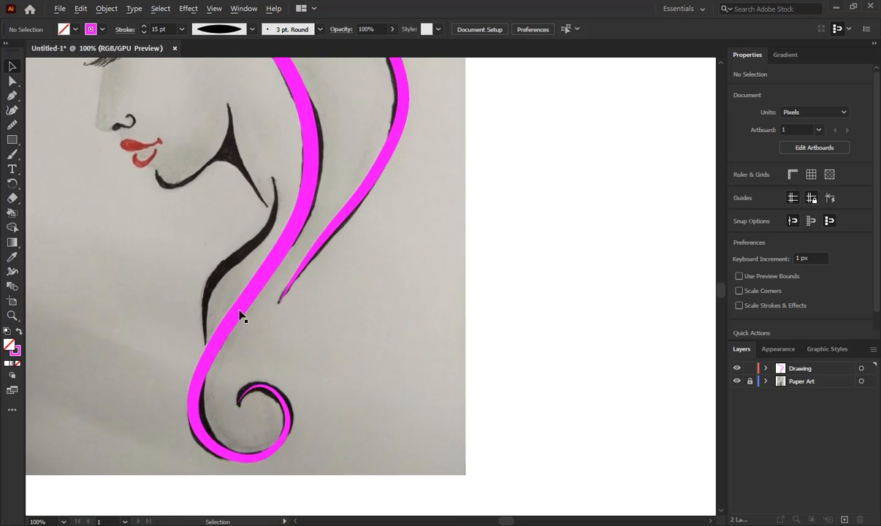
{"action": "scroll", "coordinate": [242, 317], "scroll_direction": "up", "scroll_amount": 1}
{"action": "left_click_drag", "start_coordinate": [222, 271], "coordinate": [216, 302]}
{"action": "left_click", "coordinate": [11, 109]}
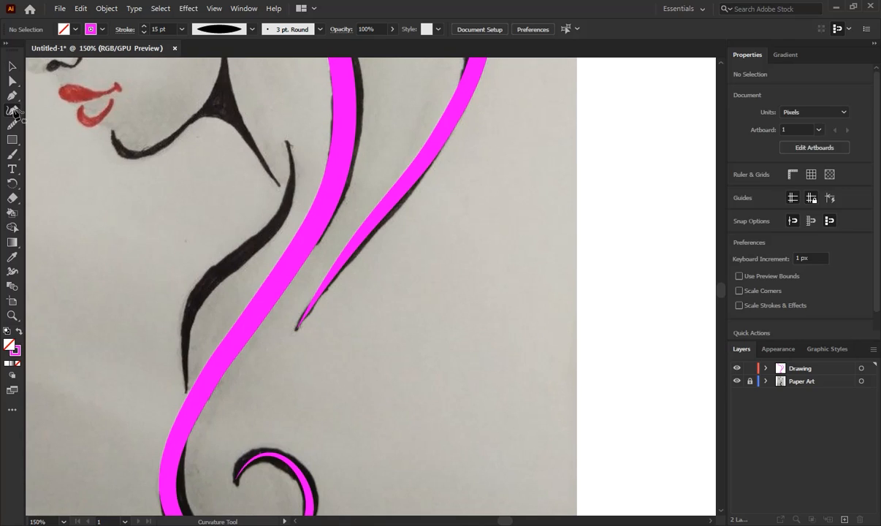
{"action": "left_click", "coordinate": [286, 140]}
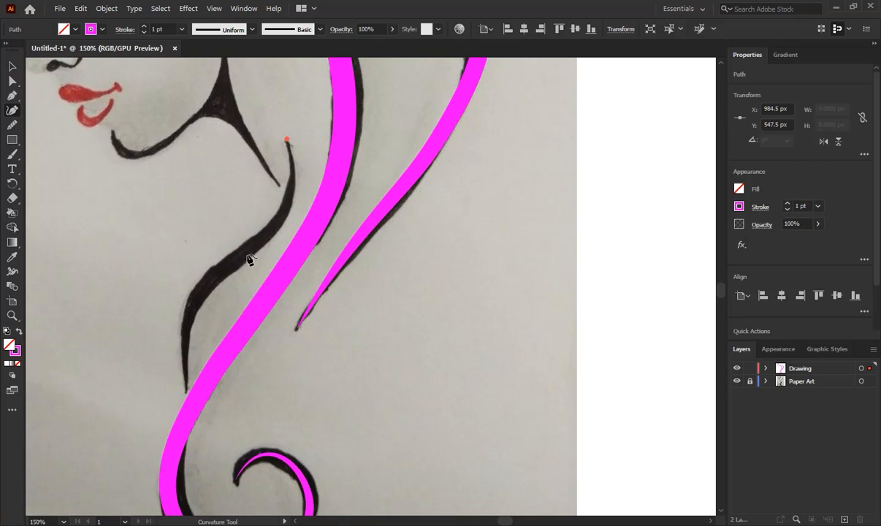
{"action": "left_click", "coordinate": [231, 258]}
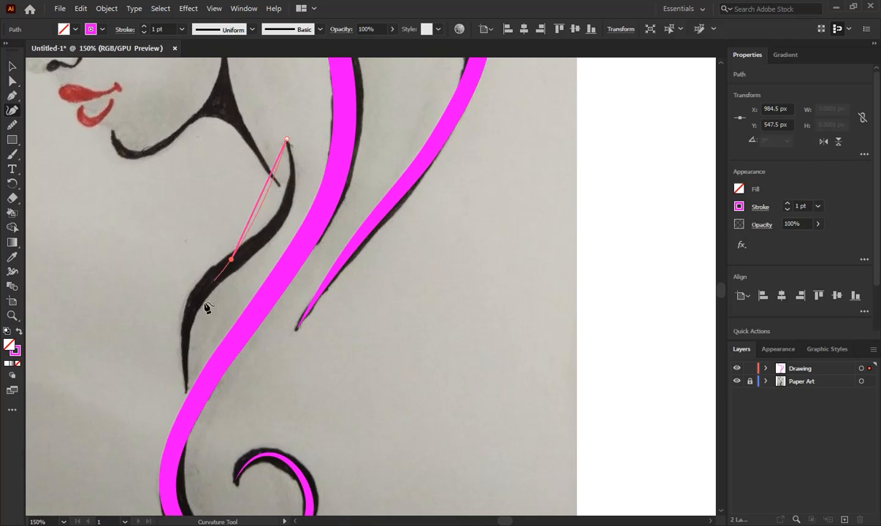
{"action": "left_click", "coordinate": [187, 392]}
Bend the neck path's upper and lower parts to follow the drawn S-curve, and deselect it.
{"action": "left_click_drag", "start_coordinate": [260, 196], "coordinate": [284, 216]}
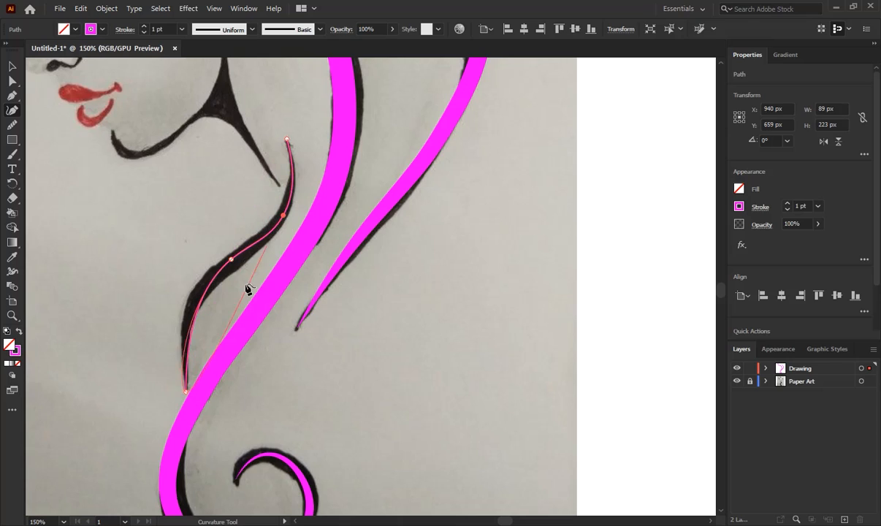
{"action": "left_click_drag", "start_coordinate": [194, 310], "coordinate": [192, 312]}
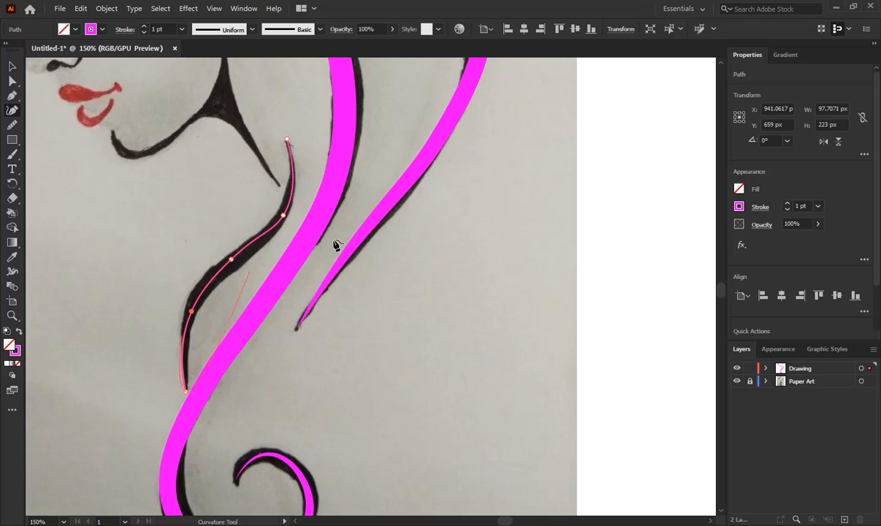
{"action": "left_click_drag", "start_coordinate": [283, 214], "coordinate": [273, 227]}
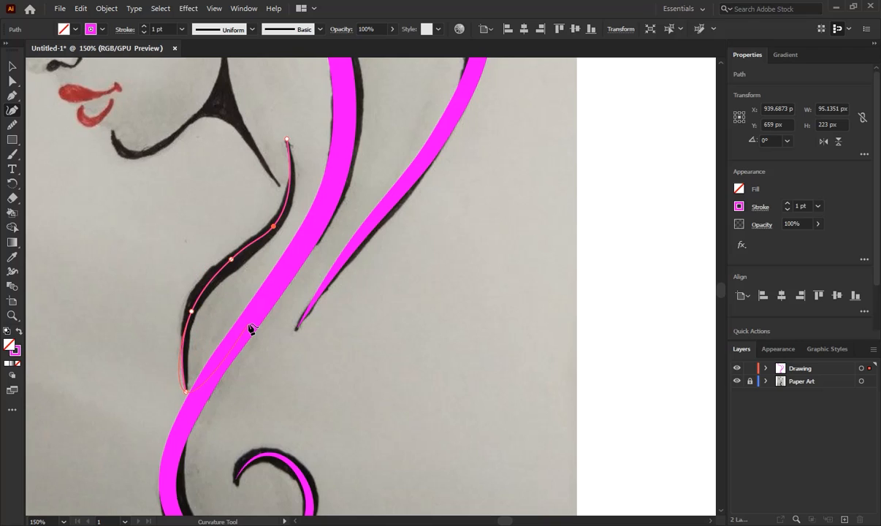
{"action": "key", "text": "v"}
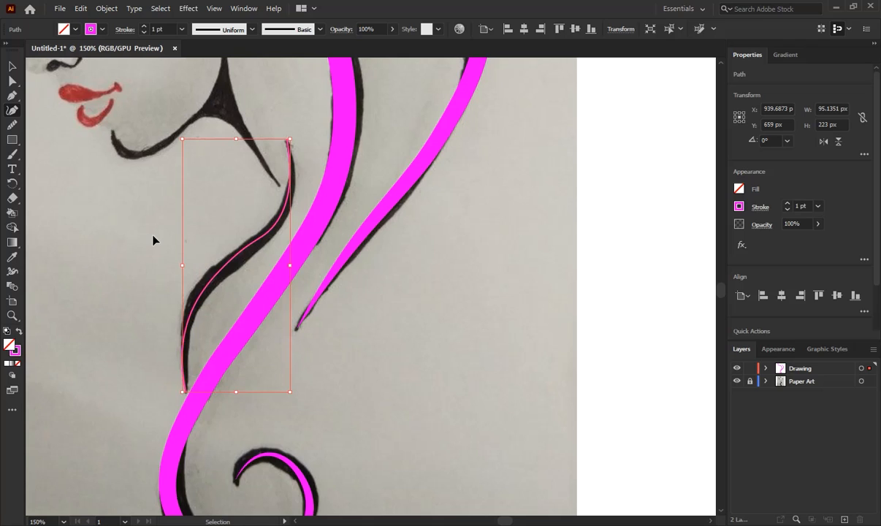
{"action": "left_click", "coordinate": [132, 252], "text": "ctrl"}
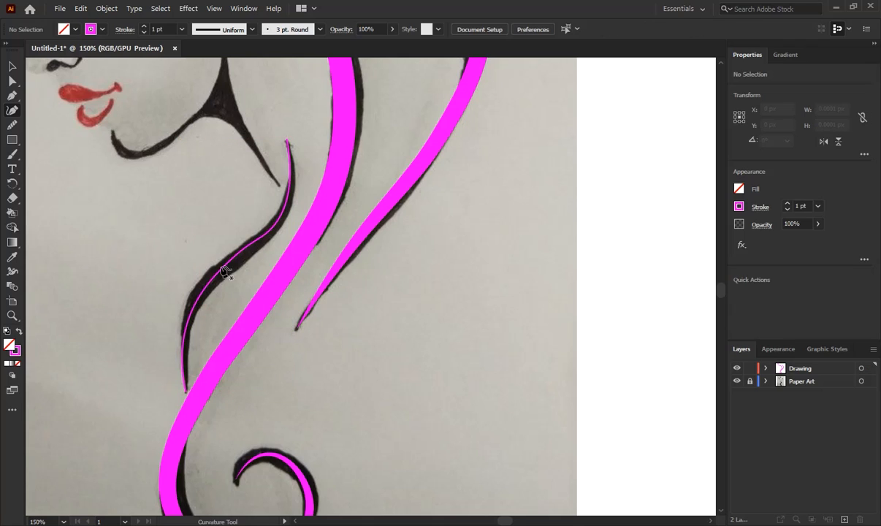
Give the neck path a 15 pt stroke with Width Profile 1, and deselect it.
{"action": "left_click", "coordinate": [11, 66]}
{"action": "left_click", "coordinate": [219, 248]}
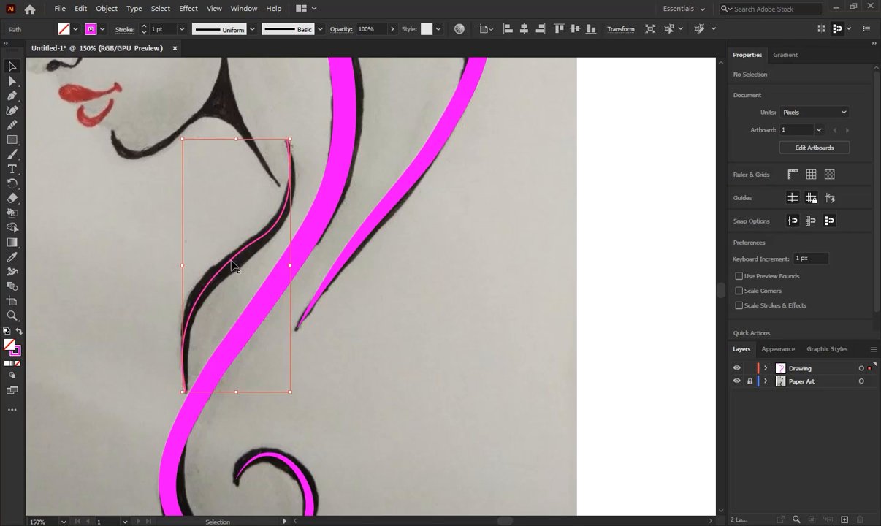
{"action": "left_click_drag", "start_coordinate": [165, 29], "coordinate": [121, 33]}
{"action": "type", "text": "15"}
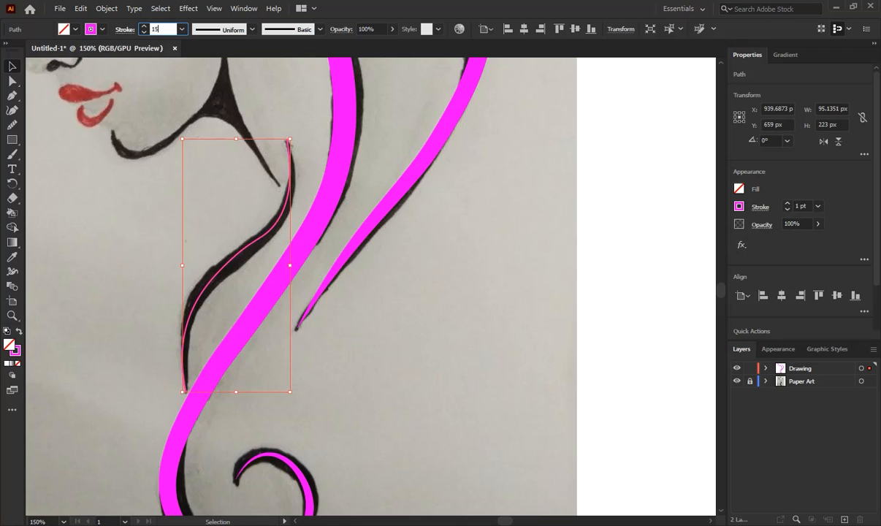
{"action": "key", "text": "Return"}
{"action": "left_click", "coordinate": [223, 31]}
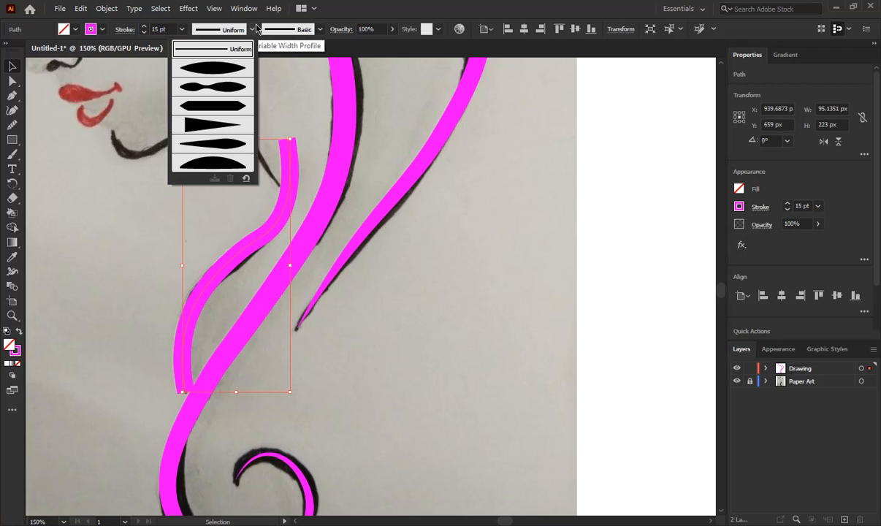
{"action": "left_click", "coordinate": [233, 73]}
{"action": "left_click", "coordinate": [453, 292]}
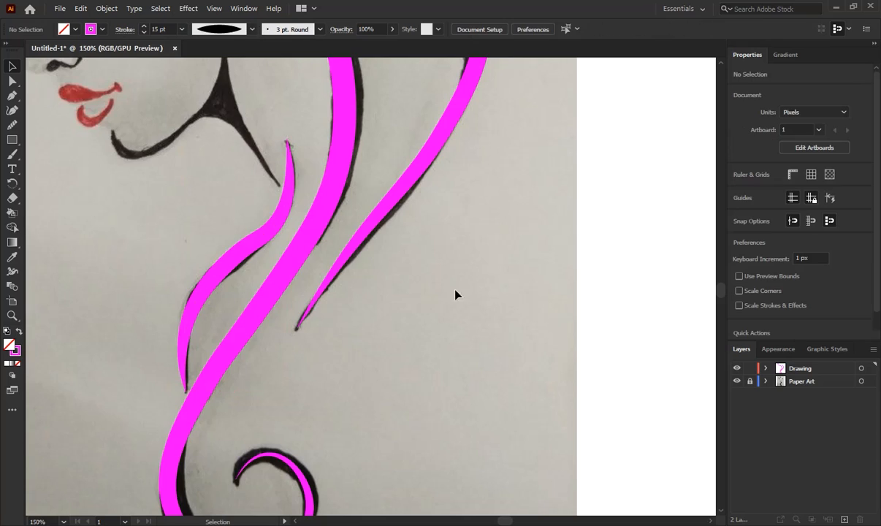
Trace a rough closed outline around the butterfly's solid black wing with the Curvature tool.
{"action": "scroll", "coordinate": [428, 322], "scroll_direction": "down", "scroll_amount": 3}
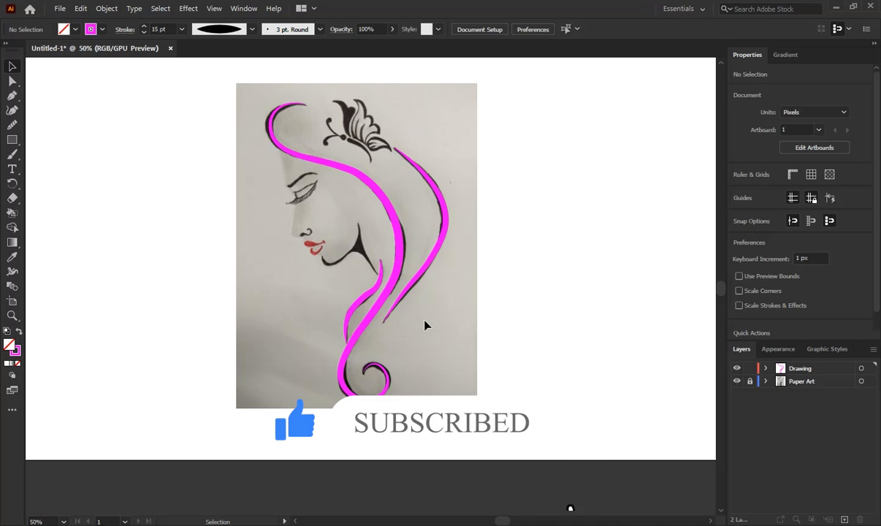
{"action": "scroll", "coordinate": [395, 148], "scroll_direction": "up", "scroll_amount": 3}
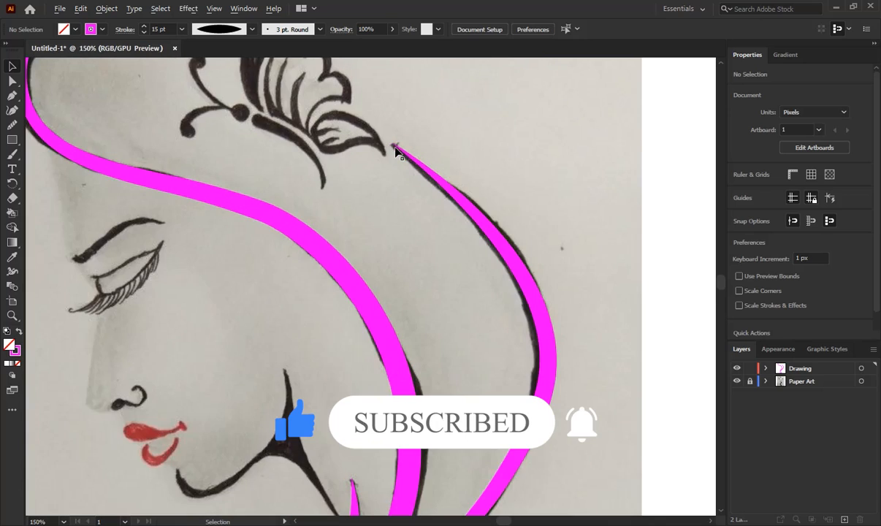
{"action": "left_click_drag", "start_coordinate": [348, 130], "coordinate": [343, 263]}
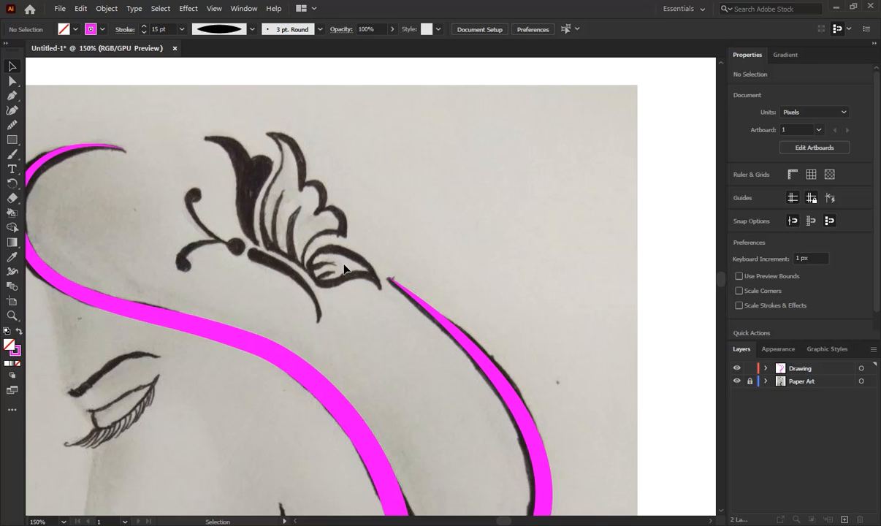
{"action": "scroll", "coordinate": [344, 269], "scroll_direction": "up", "scroll_amount": 2}
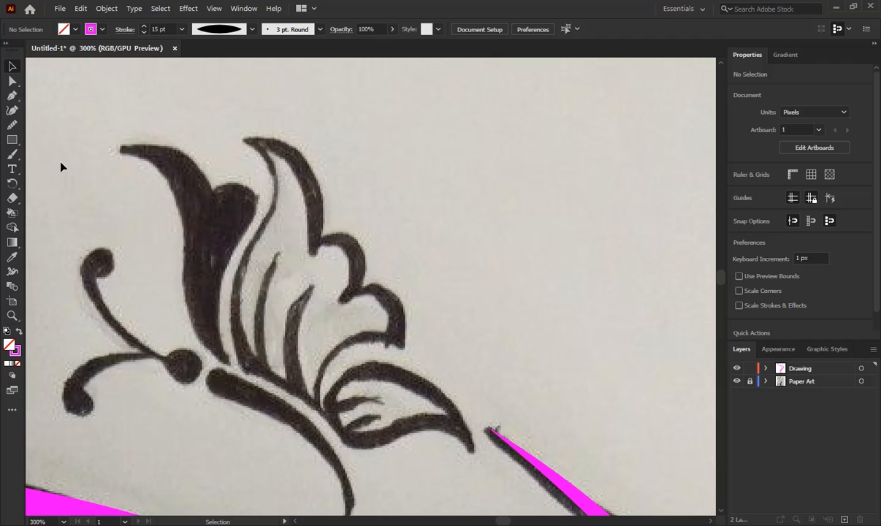
{"action": "key", "text": "shift+grave"}
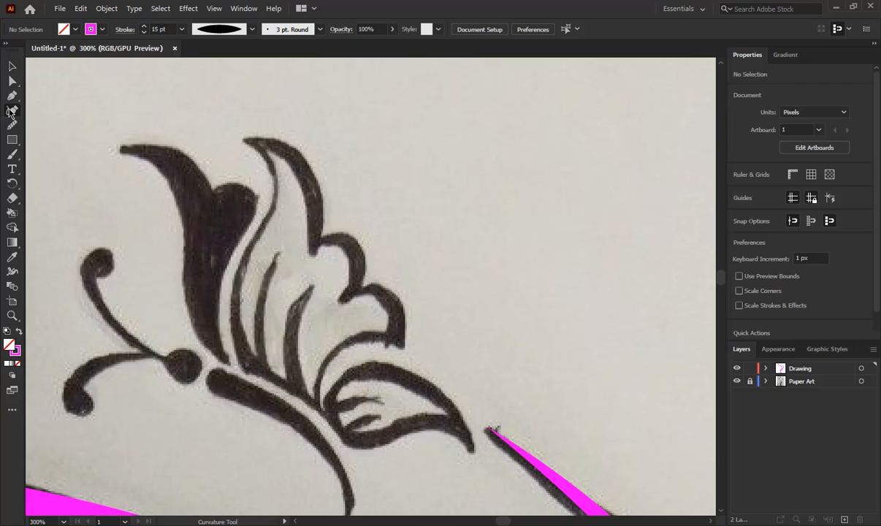
{"action": "left_click", "coordinate": [117, 153]}
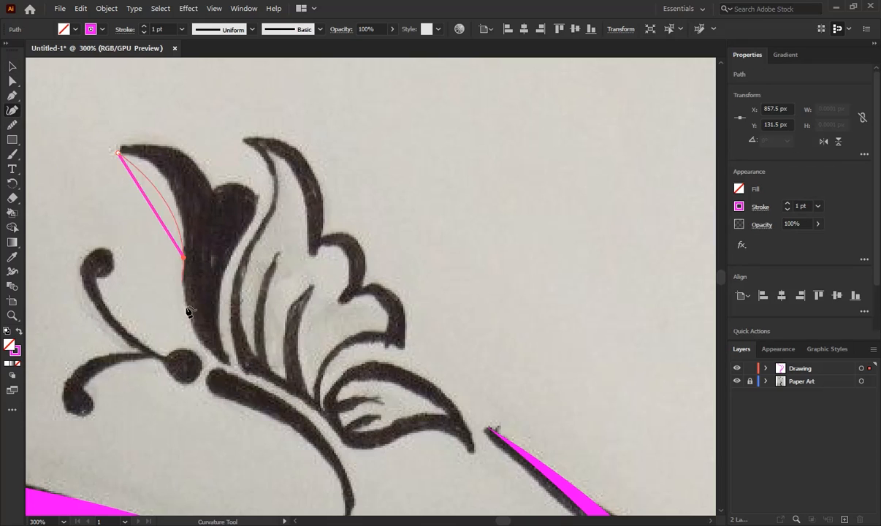
{"action": "left_click", "coordinate": [183, 257]}
{"action": "left_click", "coordinate": [229, 365]}
{"action": "left_click", "coordinate": [224, 275]}
{"action": "left_click", "coordinate": [258, 203]}
{"action": "left_click", "coordinate": [214, 189]}
{"action": "left_click", "coordinate": [119, 151]}
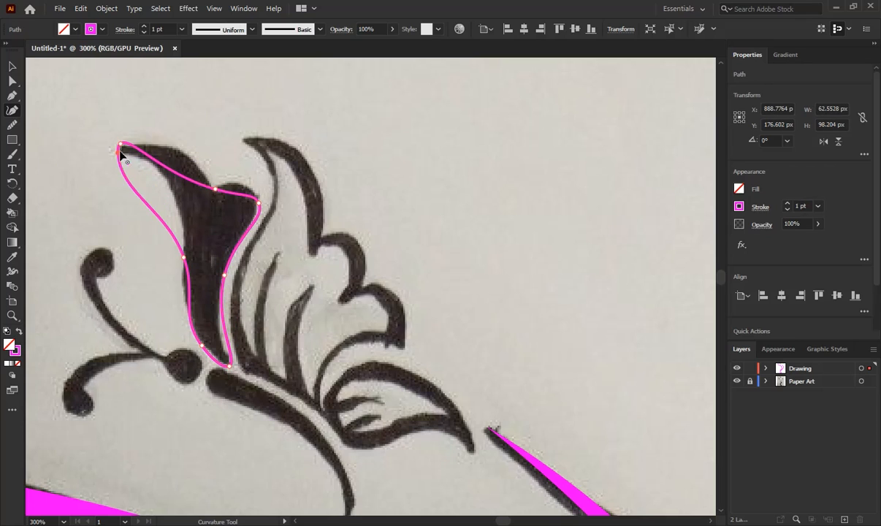
Add and move curve points along the wing outline's upper part to match its pointed tip and rounded lobe.
{"action": "left_click", "coordinate": [192, 158]}
{"action": "left_click", "coordinate": [151, 145]}
{"action": "left_click", "coordinate": [150, 166]}
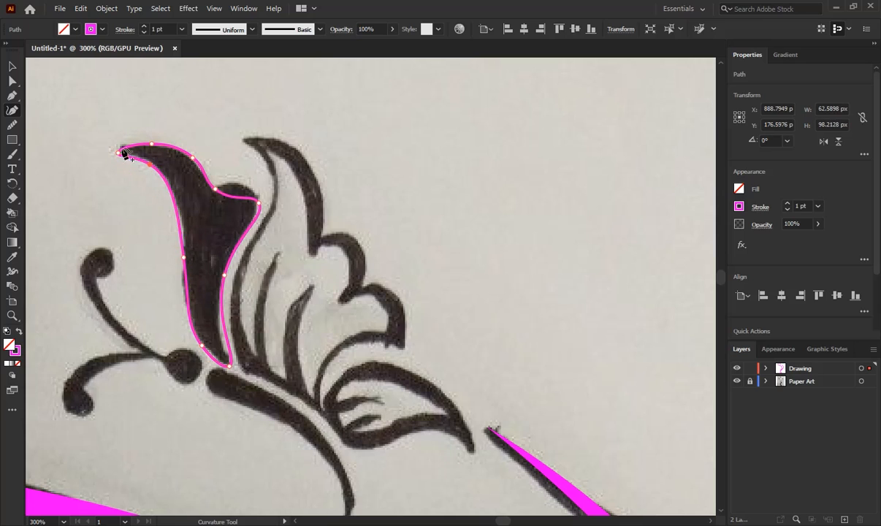
{"action": "left_click_drag", "start_coordinate": [118, 152], "coordinate": [121, 149]}
{"action": "left_click_drag", "start_coordinate": [215, 189], "coordinate": [236, 183]}
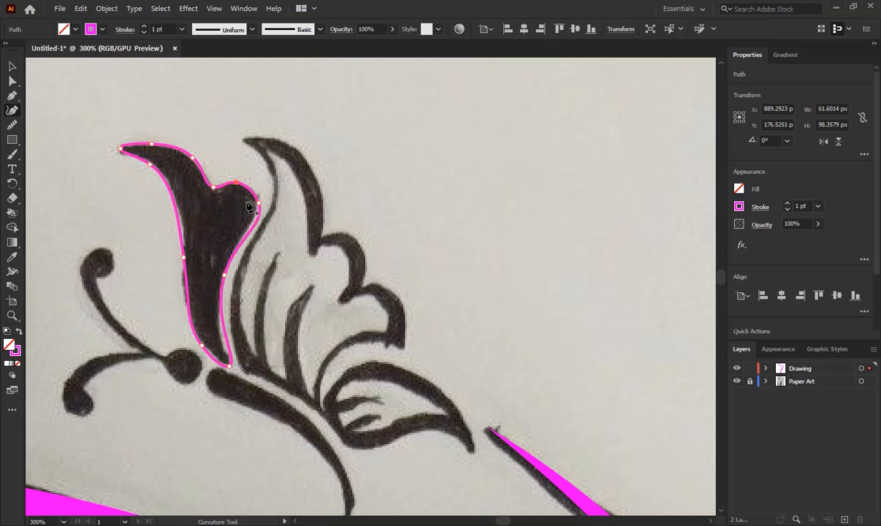
Refine the wing outline's side edges and lower tip with extra curve points, and deselect it.
{"action": "left_click", "coordinate": [256, 209]}
{"action": "left_click", "coordinate": [224, 345]}
{"action": "left_click_drag", "start_coordinate": [202, 345], "coordinate": [206, 348]}
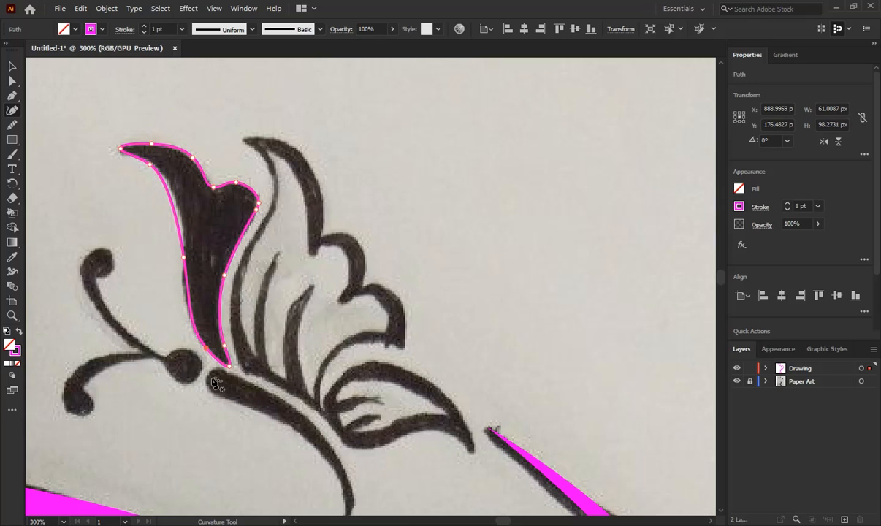
{"action": "left_click", "coordinate": [186, 307]}
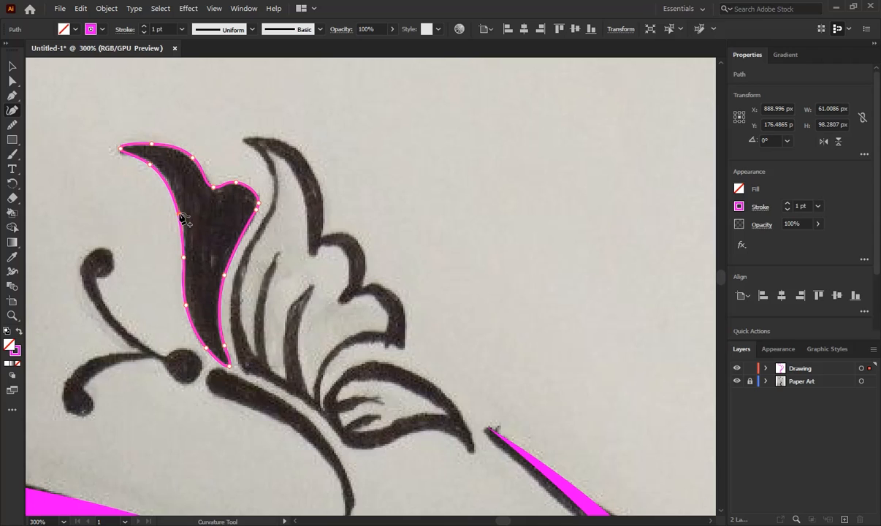
{"action": "left_click", "coordinate": [12, 66]}
{"action": "left_click", "coordinate": [213, 113]}
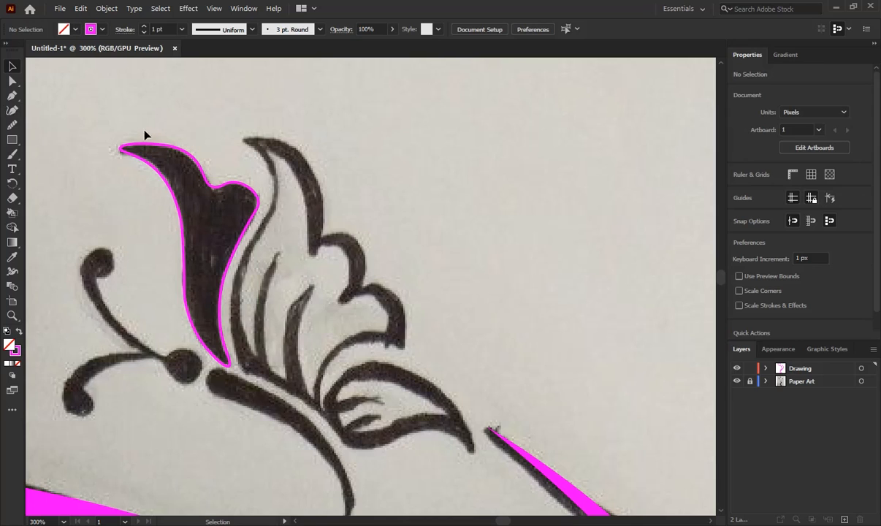
Fill the traced butterfly wing with black, remove its stroke, and deselect it.
{"action": "left_click", "coordinate": [141, 148]}
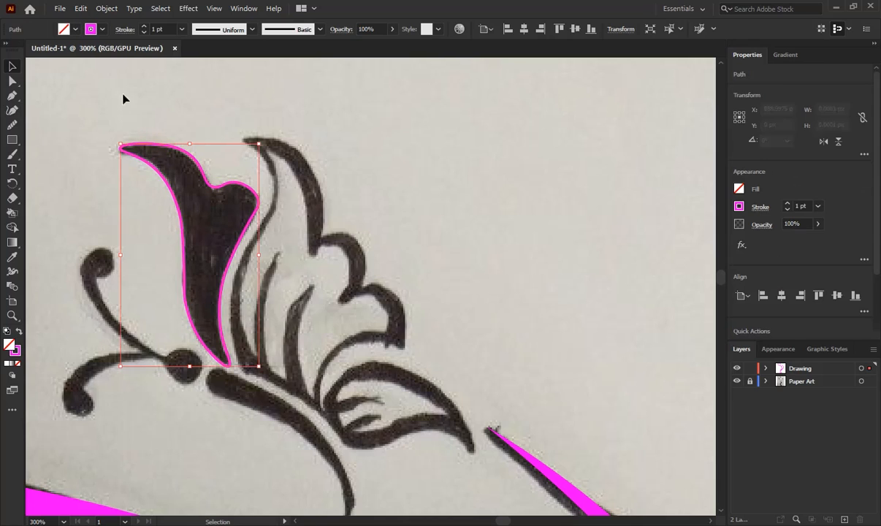
{"action": "left_click", "coordinate": [75, 29]}
{"action": "left_click", "coordinate": [33, 49]}
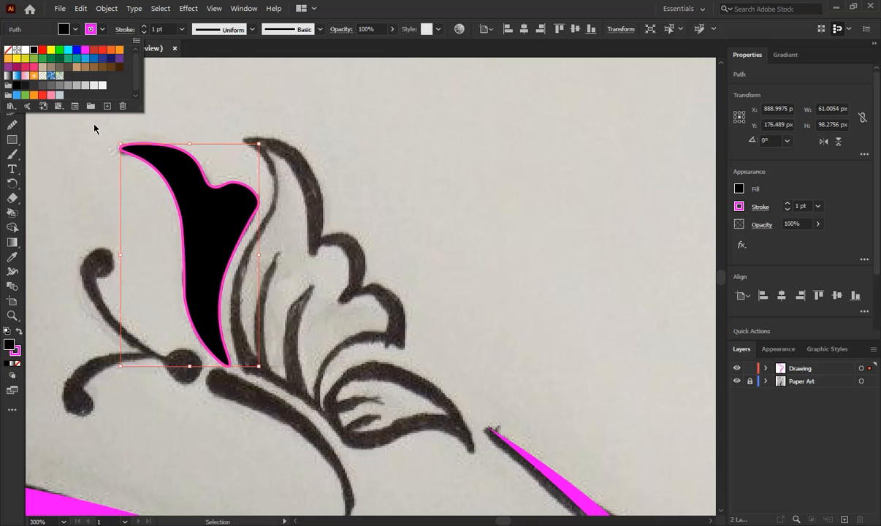
{"action": "left_click", "coordinate": [101, 29]}
{"action": "left_click", "coordinate": [101, 29]}
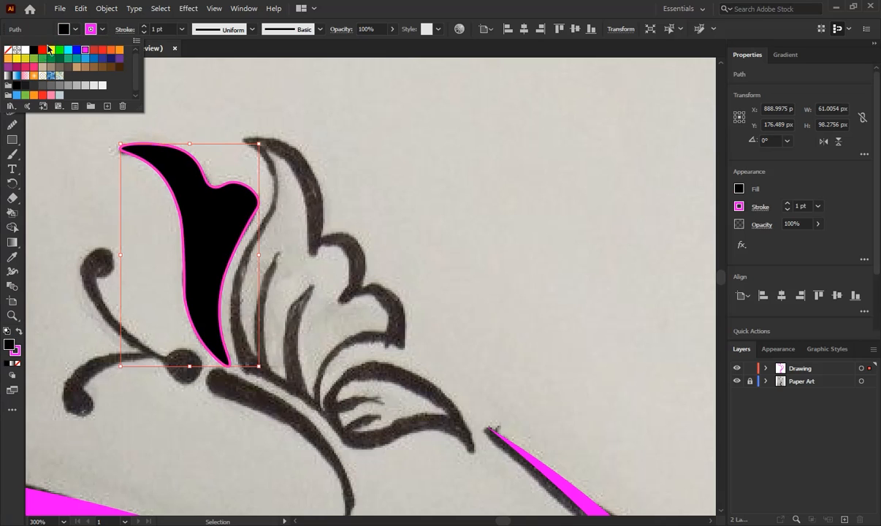
{"action": "left_click", "coordinate": [7, 50]}
{"action": "left_click", "coordinate": [313, 205]}
Deselect the finished black wing and set the Curvature tool to no fill and a magenta 1 pt stroke.
{"action": "scroll", "coordinate": [318, 205], "scroll_direction": "up", "scroll_amount": 1}
{"action": "left_click", "coordinate": [323, 202]}
{"action": "scroll", "coordinate": [324, 202], "scroll_direction": "down", "scroll_amount": 3}
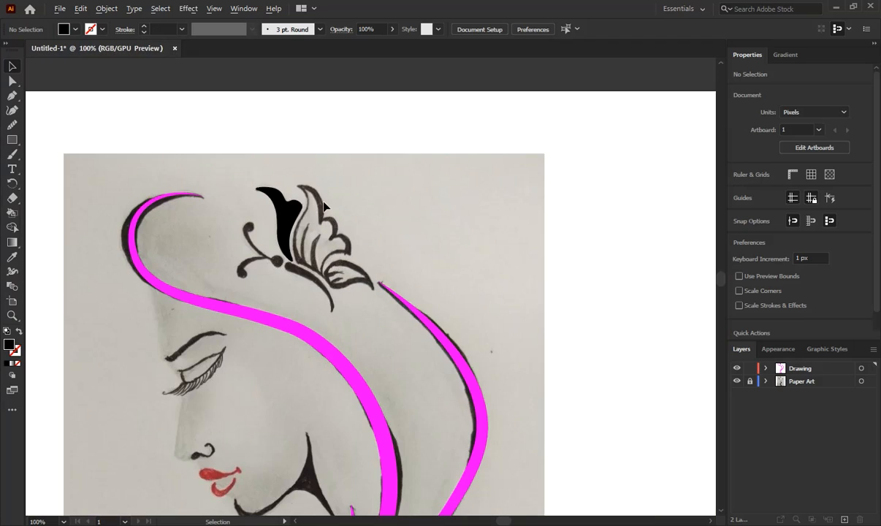
{"action": "left_click_drag", "start_coordinate": [387, 227], "coordinate": [326, 188]}
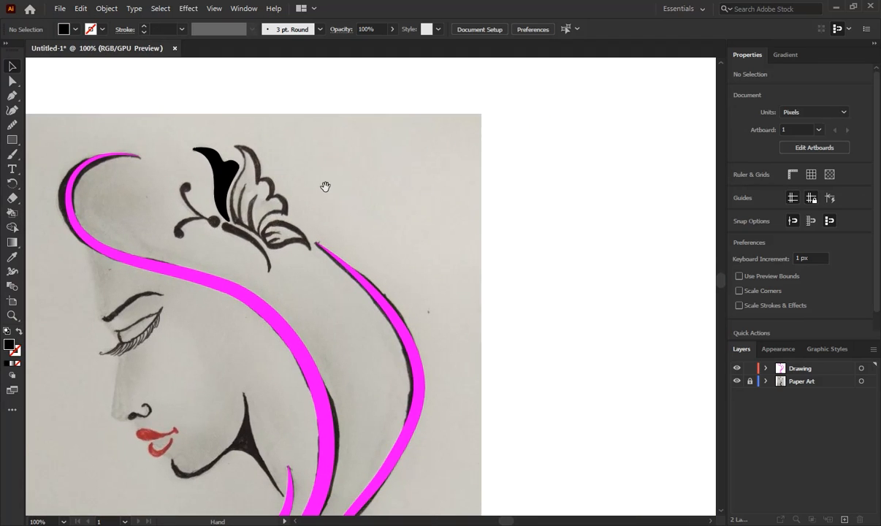
{"action": "scroll", "coordinate": [255, 173], "scroll_direction": "up", "scroll_amount": 3}
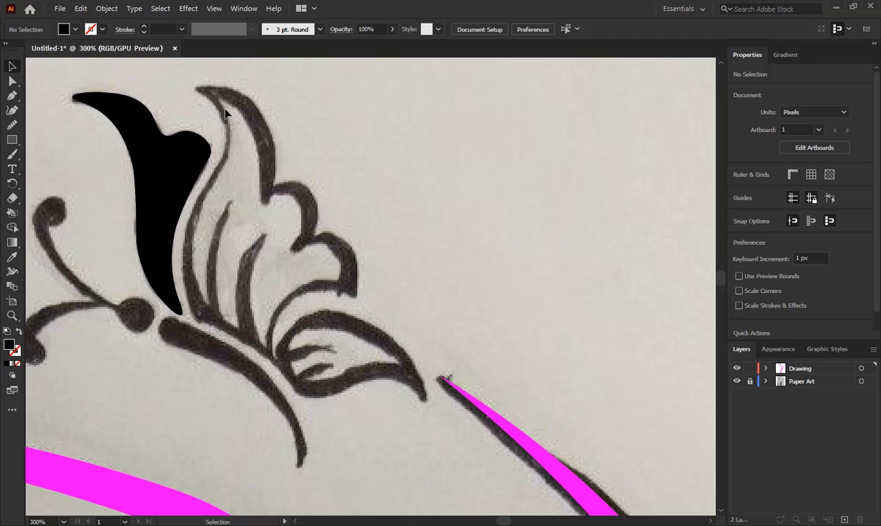
{"action": "left_click", "coordinate": [12, 125]}
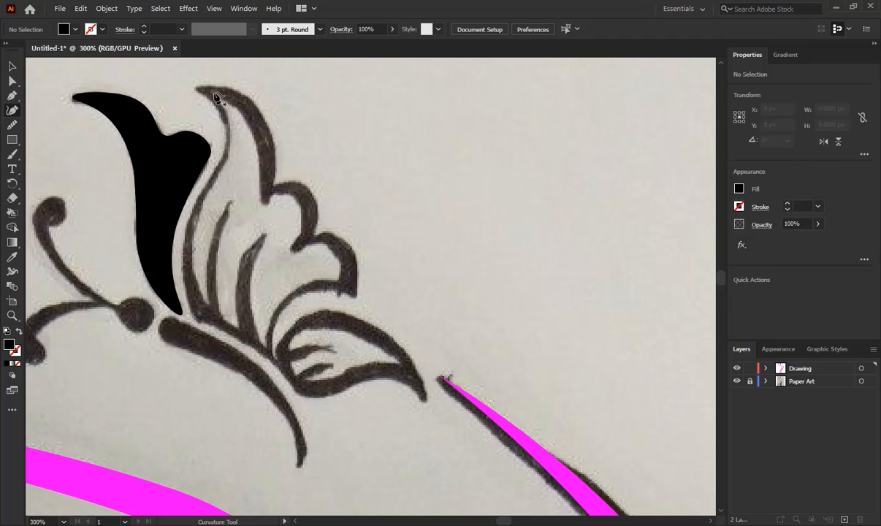
{"action": "left_click", "coordinate": [76, 29]}
{"action": "left_click", "coordinate": [9, 50]}
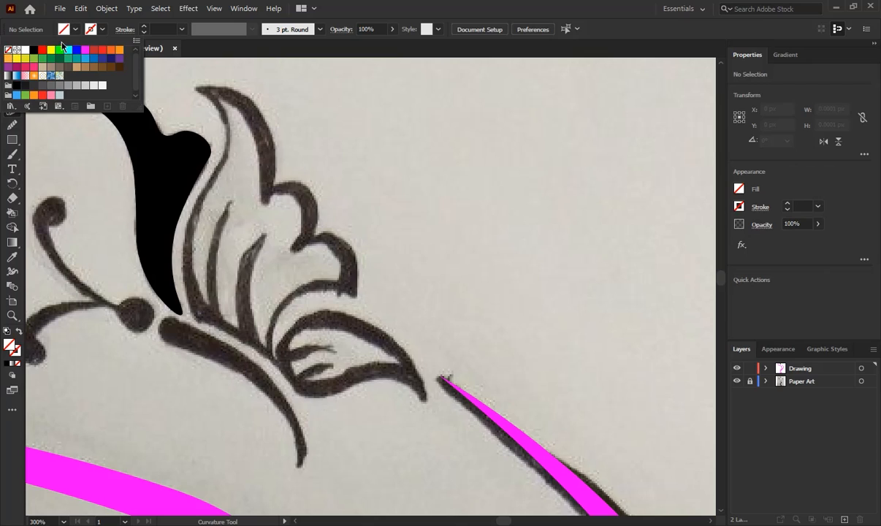
{"action": "left_click", "coordinate": [103, 30]}
{"action": "left_click", "coordinate": [85, 50]}
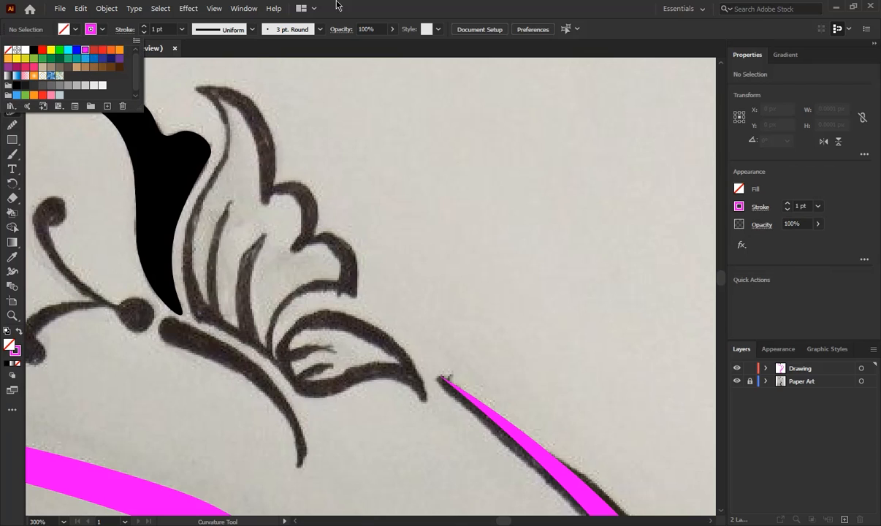
Trace the scalloped outer edge of the butterfly's second large wing with the Curvature tool, placing curve points around both rounded lobes.
{"action": "left_click", "coordinate": [198, 90]}
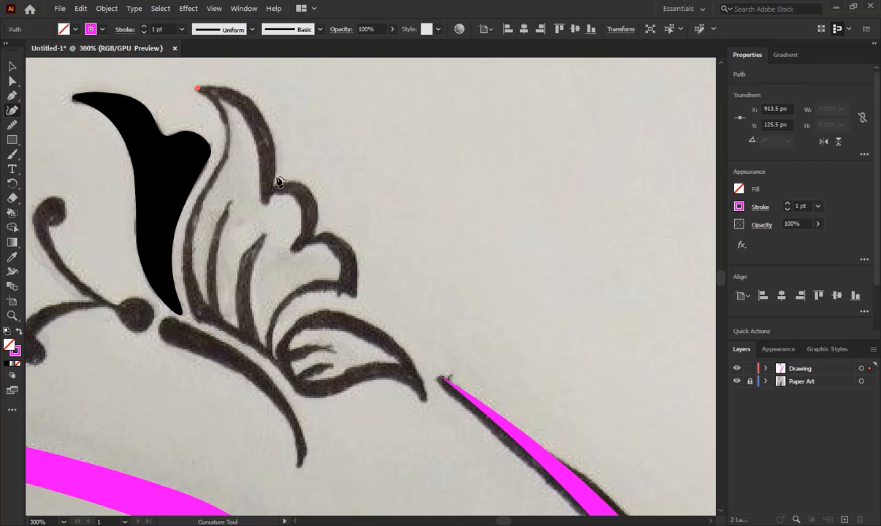
{"action": "left_click", "coordinate": [263, 198]}
{"action": "left_click", "coordinate": [292, 249]}
{"action": "left_click", "coordinate": [349, 290]}
{"action": "left_click_drag", "start_coordinate": [232, 141], "coordinate": [266, 130]}
{"action": "left_click", "coordinate": [254, 118]}
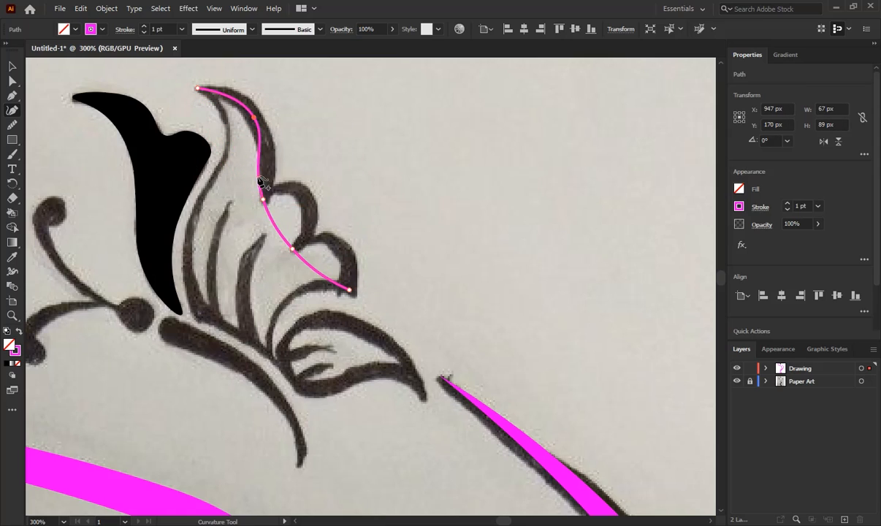
{"action": "left_click", "coordinate": [267, 176]}
{"action": "left_click_drag", "start_coordinate": [285, 190], "coordinate": [285, 187]}
{"action": "left_click_drag", "start_coordinate": [300, 219], "coordinate": [313, 222]}
{"action": "left_click_drag", "start_coordinate": [313, 275], "coordinate": [340, 242]}
{"action": "left_click", "coordinate": [319, 239]}
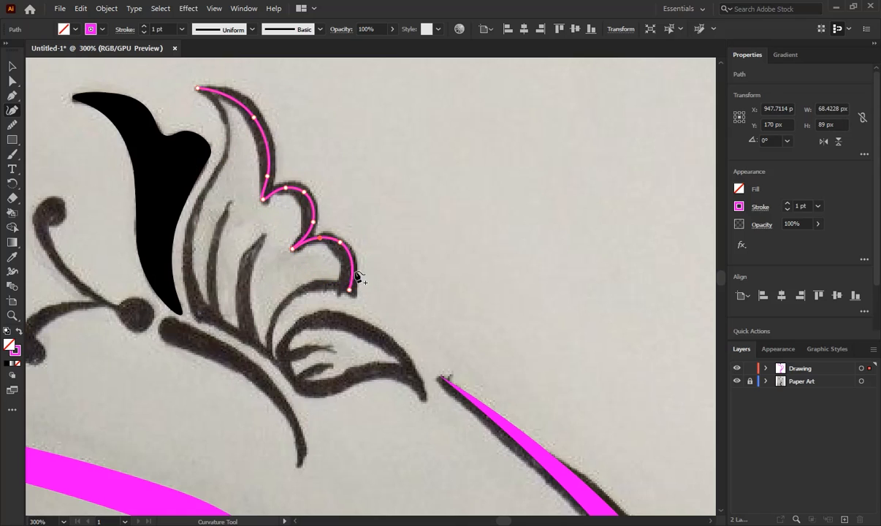
Continue the second wing's path around its base and inner side, closing it at the pointed tip.
{"action": "left_click", "coordinate": [269, 355]}
{"action": "left_click", "coordinate": [194, 309]}
{"action": "left_click", "coordinate": [218, 168]}
{"action": "left_click", "coordinate": [196, 88]}
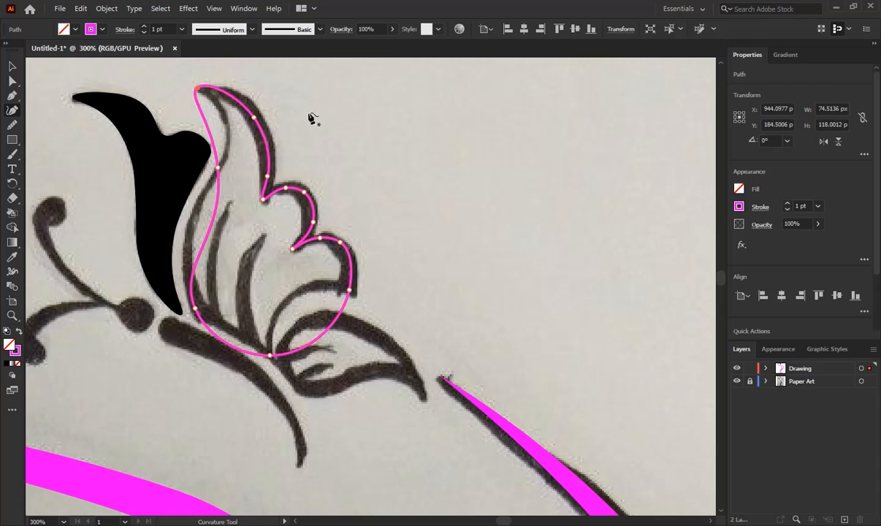
Add and move curve points along the second wing's lower and inner edges to fit the sketch, and deselect the outline.
{"action": "left_click", "coordinate": [297, 292]}
{"action": "left_click", "coordinate": [274, 321]}
{"action": "left_click_drag", "start_coordinate": [275, 322], "coordinate": [272, 331]}
{"action": "left_click_drag", "start_coordinate": [333, 292], "coordinate": [333, 284]}
{"action": "left_click_drag", "start_coordinate": [239, 351], "coordinate": [236, 333]}
{"action": "left_click_drag", "start_coordinate": [212, 227], "coordinate": [195, 215]}
{"action": "left_click_drag", "start_coordinate": [210, 119], "coordinate": [233, 127]}
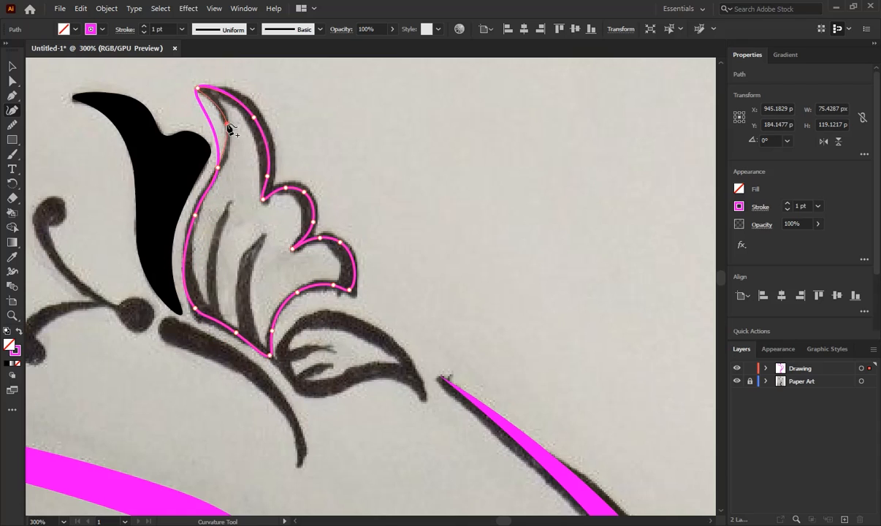
{"action": "left_click", "coordinate": [12, 67]}
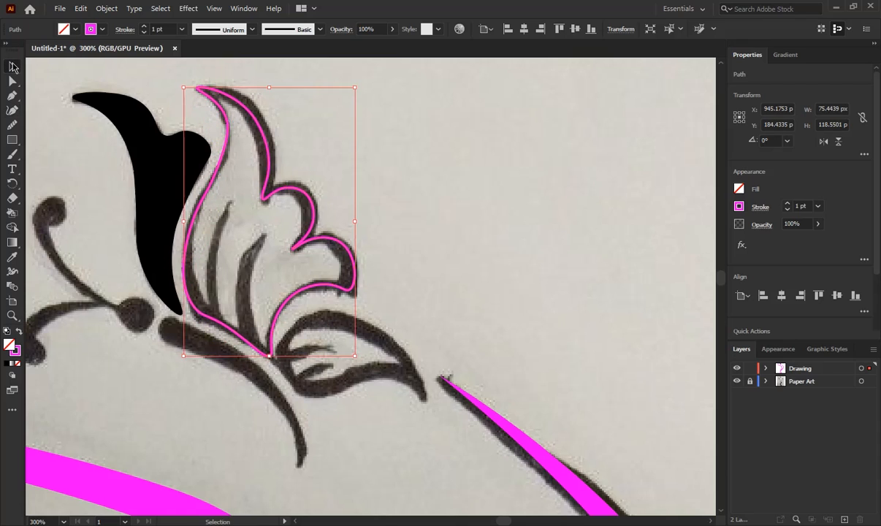
{"action": "left_click", "coordinate": [406, 209]}
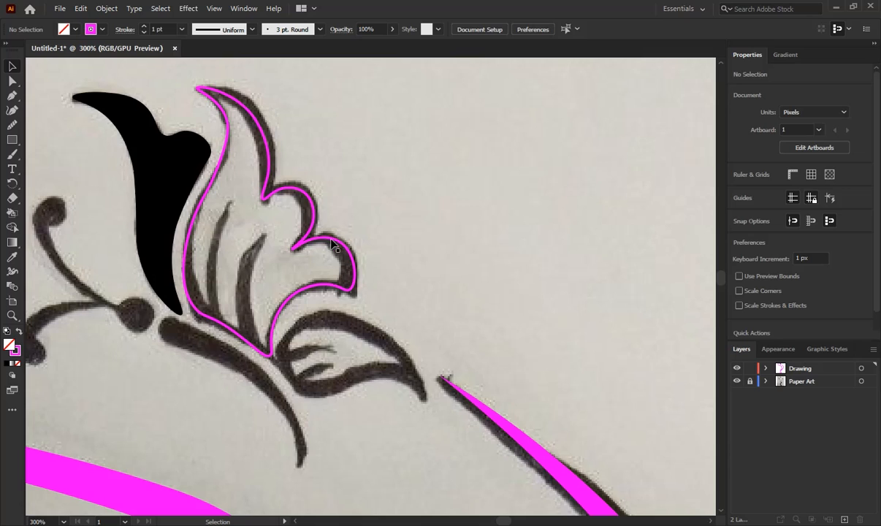
Set the second wing outline's stroke weight to 5 pt and deselect it.
{"action": "left_click", "coordinate": [310, 223]}
{"action": "left_click", "coordinate": [143, 27]}
{"action": "left_click", "coordinate": [143, 27]}
{"action": "left_click", "coordinate": [143, 27]}
{"action": "left_click", "coordinate": [143, 27]}
{"action": "left_click", "coordinate": [143, 27]}
{"action": "left_click", "coordinate": [143, 27]}
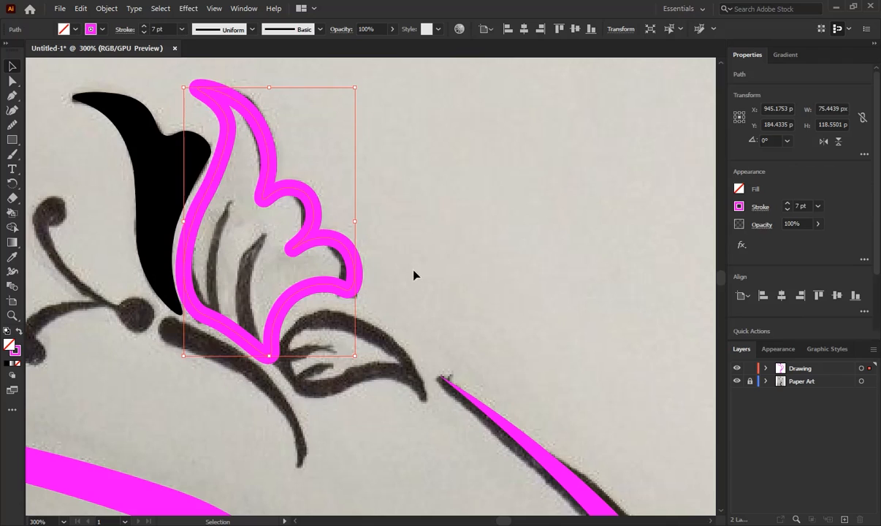
{"action": "left_click", "coordinate": [155, 29]}
{"action": "type", "text": "5"}
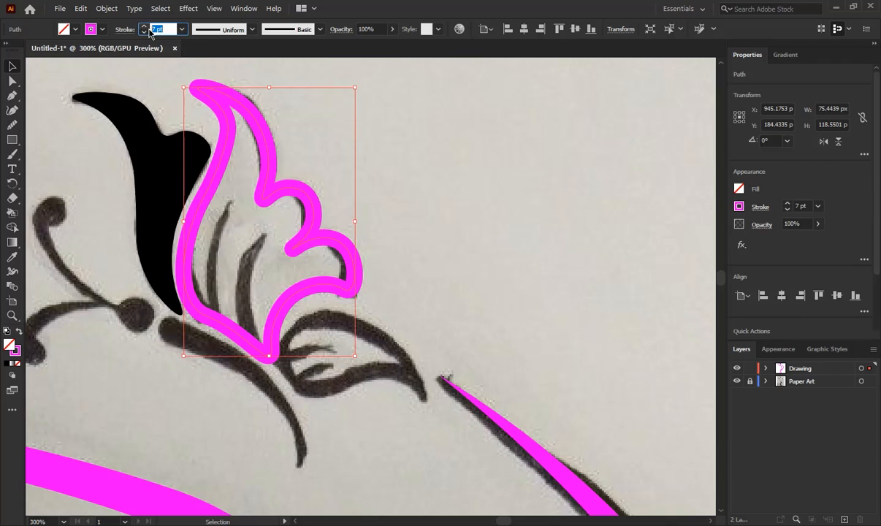
{"action": "key", "text": "Return"}
{"action": "left_click", "coordinate": [481, 216]}
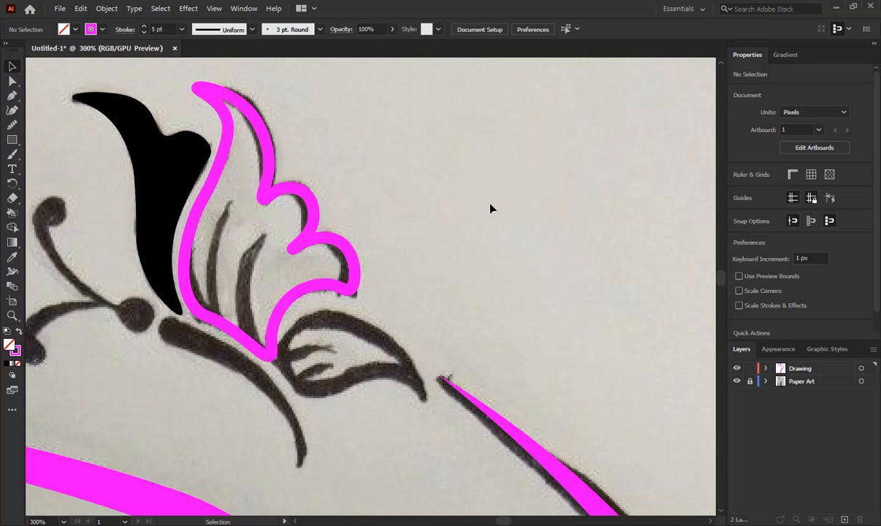
Draw the two curved veins inside the second wing as separate open Pen paths, from the base toward the tips.
{"action": "scroll", "coordinate": [496, 209], "scroll_direction": "down", "scroll_amount": 3}
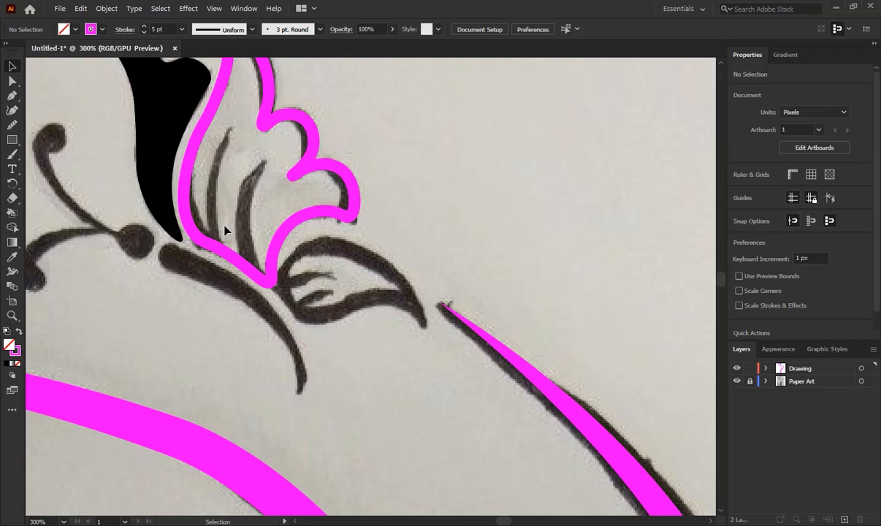
{"action": "left_click", "coordinate": [12, 95]}
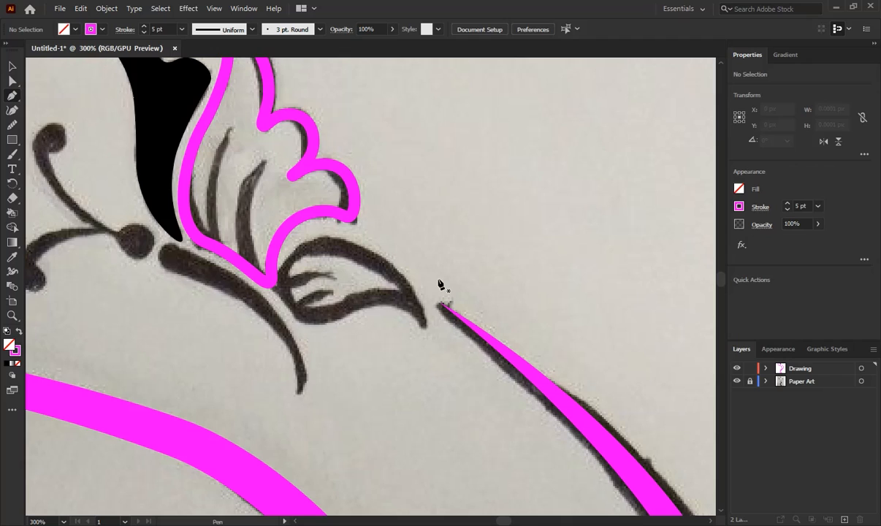
{"action": "left_click", "coordinate": [211, 241]}
{"action": "left_click_drag", "start_coordinate": [230, 130], "coordinate": [264, 79]}
{"action": "left_click", "coordinate": [466, 176], "text": "ctrl"}
{"action": "left_click", "coordinate": [252, 271]}
{"action": "left_click_drag", "start_coordinate": [263, 159], "coordinate": [301, 110]}
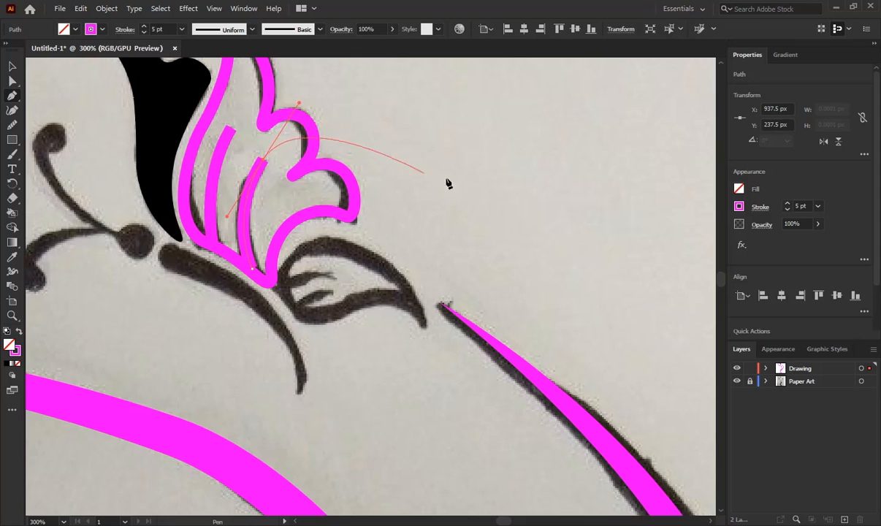
{"action": "left_click", "coordinate": [418, 220], "text": "ctrl"}
{"action": "left_click", "coordinate": [12, 68]}
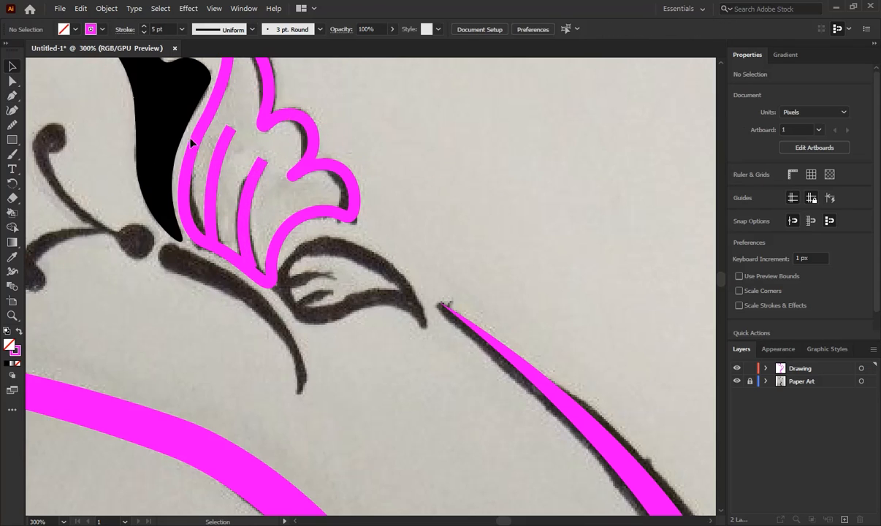
Apply Width Profile 4 to both wing veins and nudge the shorter one slightly down and left.
{"action": "left_click", "coordinate": [242, 207]}
{"action": "left_click", "coordinate": [252, 29]}
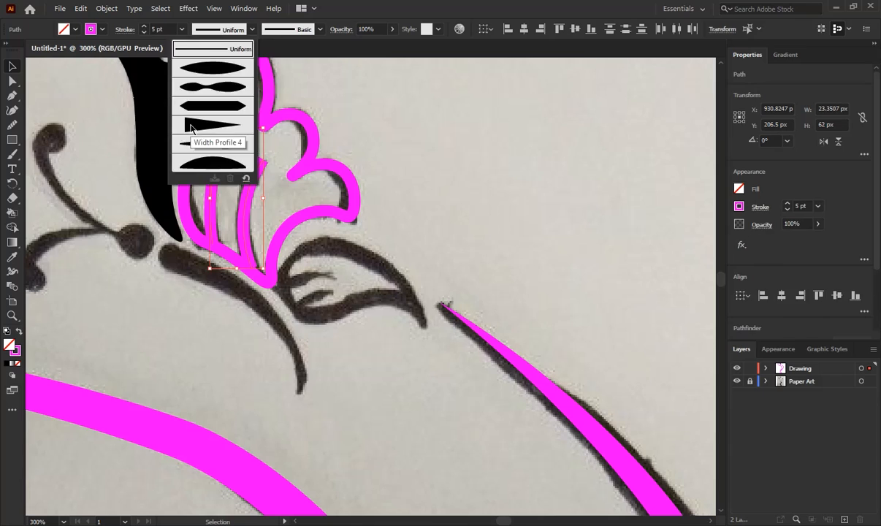
{"action": "left_click", "coordinate": [190, 128]}
{"action": "left_click", "coordinate": [465, 187]}
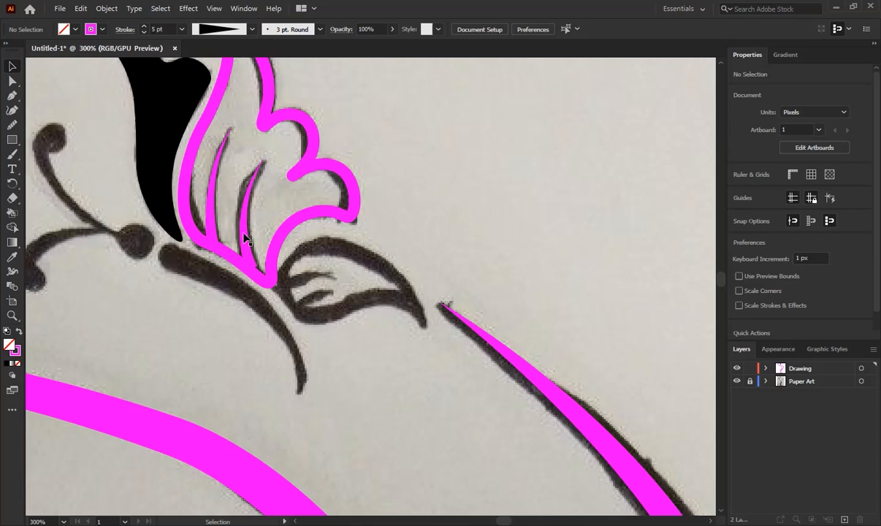
{"action": "left_click", "coordinate": [248, 251]}
{"action": "key", "text": "Down"}
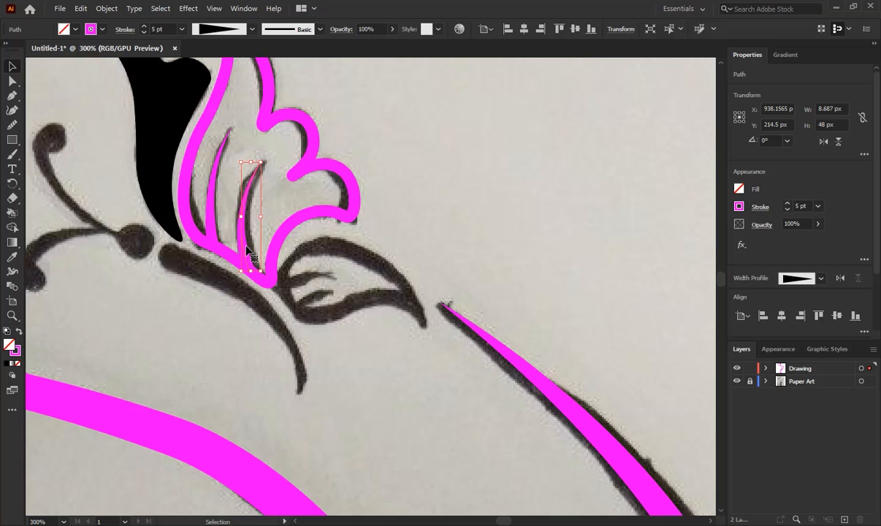
{"action": "left_click", "coordinate": [452, 213]}
Trace a rough closed outline around the butterfly's small lower wing with the Curvature tool.
{"action": "scroll", "coordinate": [314, 264], "scroll_direction": "down", "scroll_amount": 1}
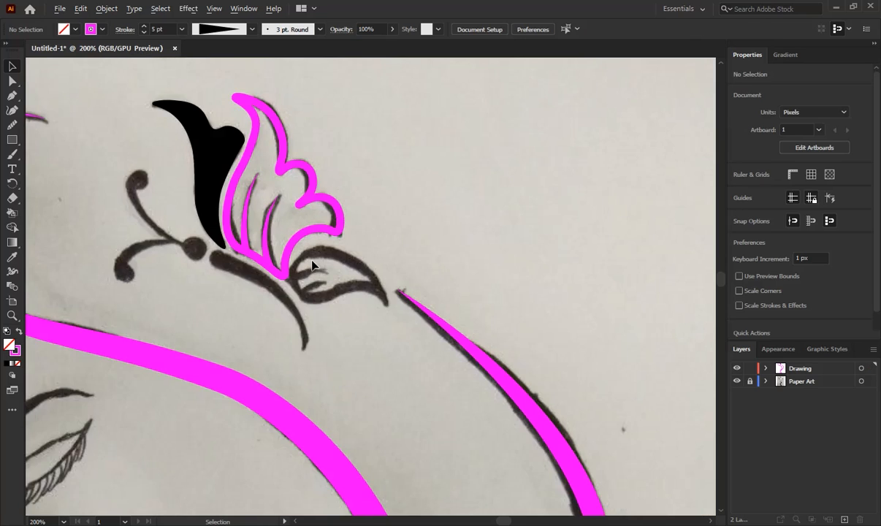
{"action": "scroll", "coordinate": [313, 263], "scroll_direction": "up", "scroll_amount": 3}
{"action": "left_click_drag", "start_coordinate": [327, 287], "coordinate": [246, 201]}
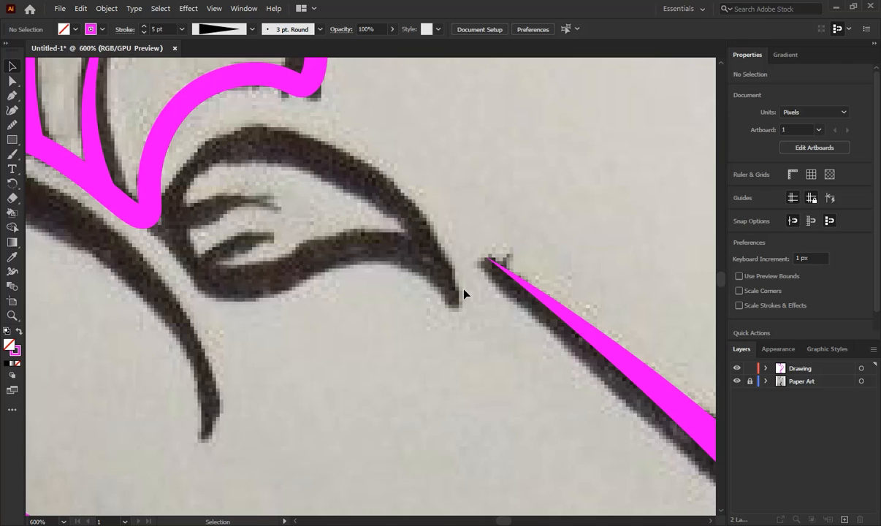
{"action": "left_click", "coordinate": [11, 111]}
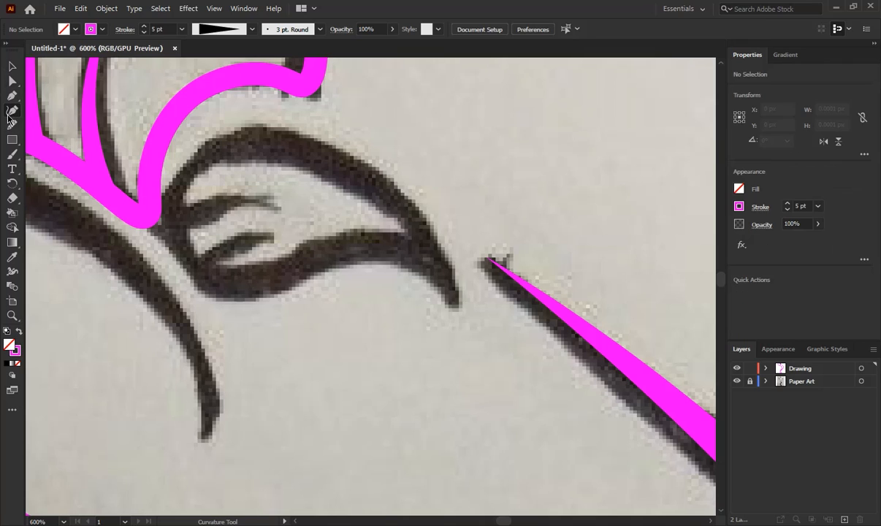
{"action": "left_click", "coordinate": [183, 248]}
{"action": "left_click", "coordinate": [286, 154]}
{"action": "left_click", "coordinate": [427, 239]}
{"action": "left_click", "coordinate": [454, 298]}
{"action": "left_click", "coordinate": [327, 257]}
{"action": "left_click", "coordinate": [232, 289]}
{"action": "left_click", "coordinate": [183, 249]}
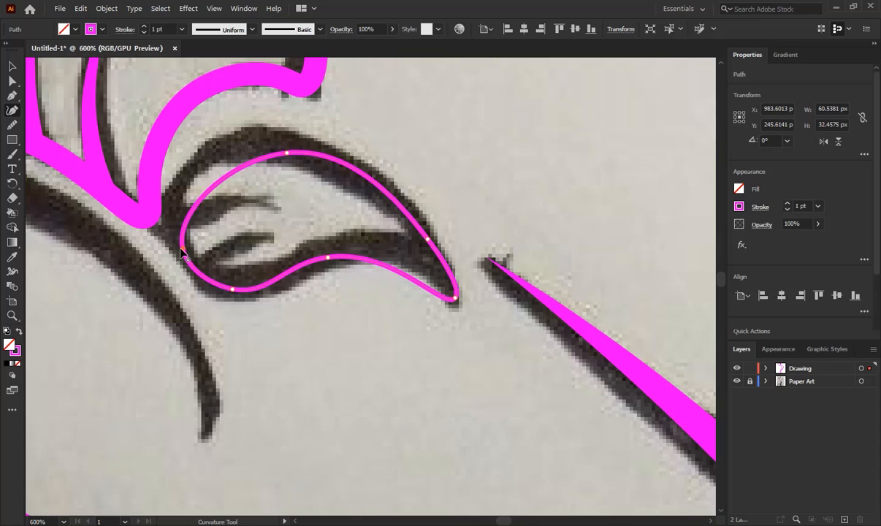
Refine the small wing outline's rounded base, upper edge and lower edge by adding and moving curve points.
{"action": "left_click_drag", "start_coordinate": [201, 192], "coordinate": [187, 175]}
{"action": "left_click_drag", "start_coordinate": [286, 153], "coordinate": [282, 144]}
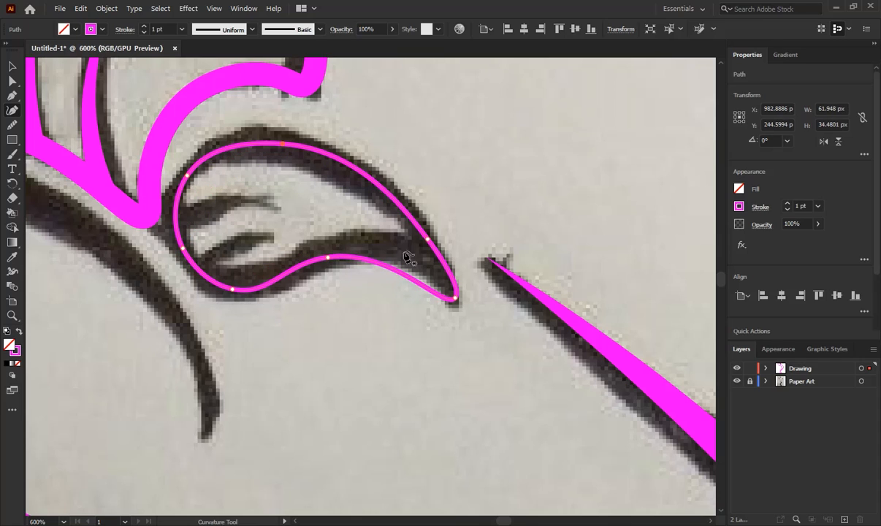
{"action": "left_click_drag", "start_coordinate": [401, 274], "coordinate": [414, 261]}
{"action": "left_click_drag", "start_coordinate": [279, 282], "coordinate": [223, 289]}
{"action": "key", "text": "v"}
{"action": "left_click", "coordinate": [250, 140]}
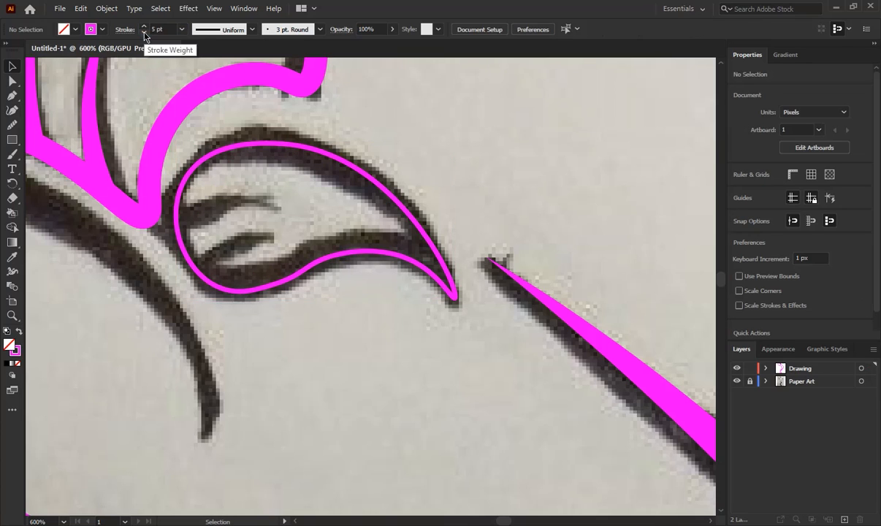
Set the small lower wing outline's stroke weight to 5 pt and deselect it.
{"action": "left_click", "coordinate": [270, 146]}
{"action": "left_click_drag", "start_coordinate": [167, 30], "coordinate": [136, 32]}
{"action": "type", "text": "5"}
{"action": "key", "text": "Return"}
{"action": "left_click", "coordinate": [548, 161]}
Draw the two short curved veins inside the small lower wing as separate open Pen paths.
{"action": "key", "text": "p"}
{"action": "left_click", "coordinate": [178, 228]}
{"action": "left_click_drag", "start_coordinate": [273, 207], "coordinate": [331, 222]}
{"action": "left_click", "coordinate": [312, 202], "text": "ctrl"}
{"action": "left_click", "coordinate": [196, 271]}
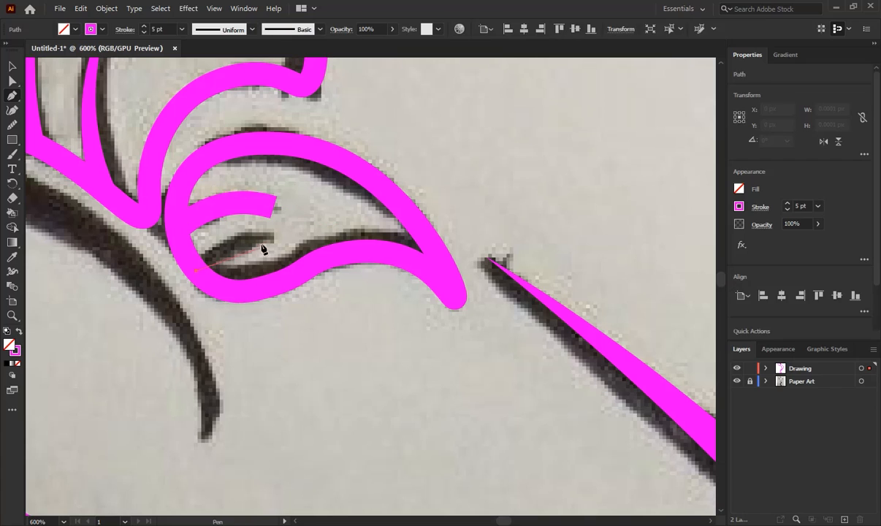
{"action": "left_click_drag", "start_coordinate": [273, 239], "coordinate": [332, 243]}
{"action": "left_click", "coordinate": [336, 334], "text": "ctrl"}
Apply Width Profile 4 to both short veins of the small lower wing and deselect them.
{"action": "key", "text": "v"}
{"action": "left_click", "coordinate": [254, 204]}
{"action": "left_click", "coordinate": [261, 238], "text": "shift"}
{"action": "left_click", "coordinate": [222, 30]}
{"action": "left_click", "coordinate": [198, 124]}
{"action": "left_click", "coordinate": [375, 391]}
Select the large magenta wing outline together with its two veins and change their stroke colour to black.
{"action": "scroll", "coordinate": [343, 325], "scroll_direction": "down", "scroll_amount": 4}
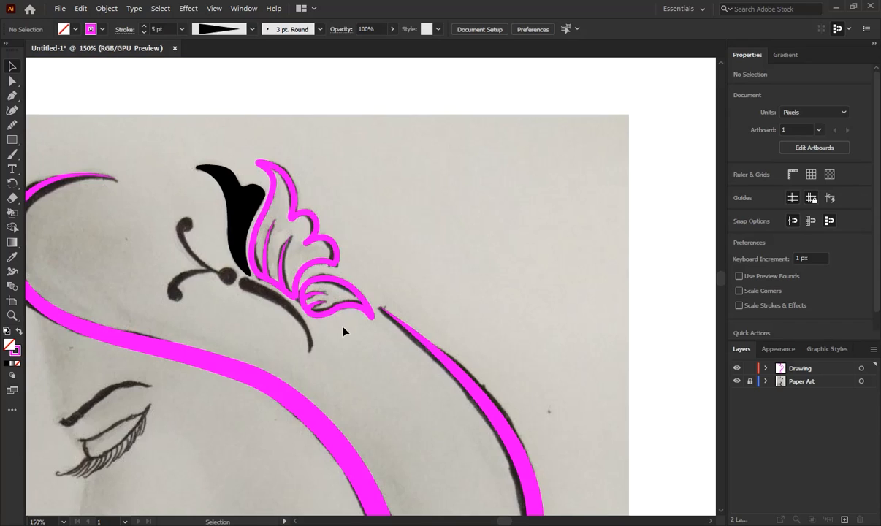
{"action": "mouse_move", "coordinate": [428, 181]}
{"action": "left_mouse_down"}
{"action": "mouse_move", "coordinate": [344, 266]}
{"action": "mouse_move", "coordinate": [269, 281]}
{"action": "left_mouse_up"}
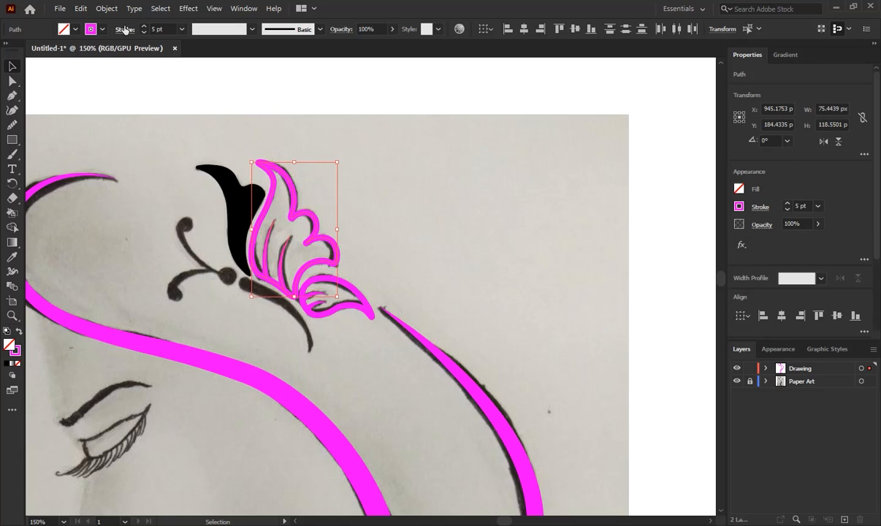
{"action": "left_click", "coordinate": [91, 29]}
{"action": "left_click", "coordinate": [33, 49]}
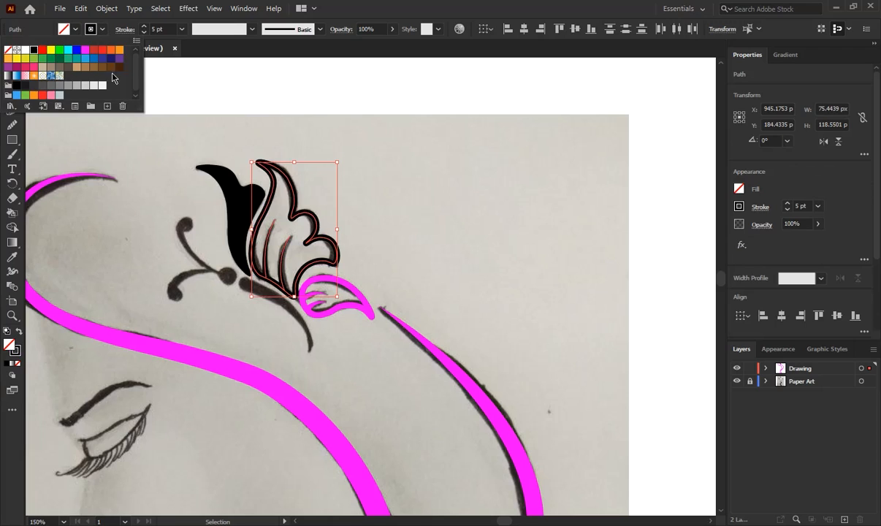
{"action": "key", "text": "Escape"}
Change the stroke colour of the small lower wing outline and its two short veins to black, and deselect them.
{"action": "left_click", "coordinate": [365, 297]}
{"action": "left_click", "coordinate": [315, 295]}
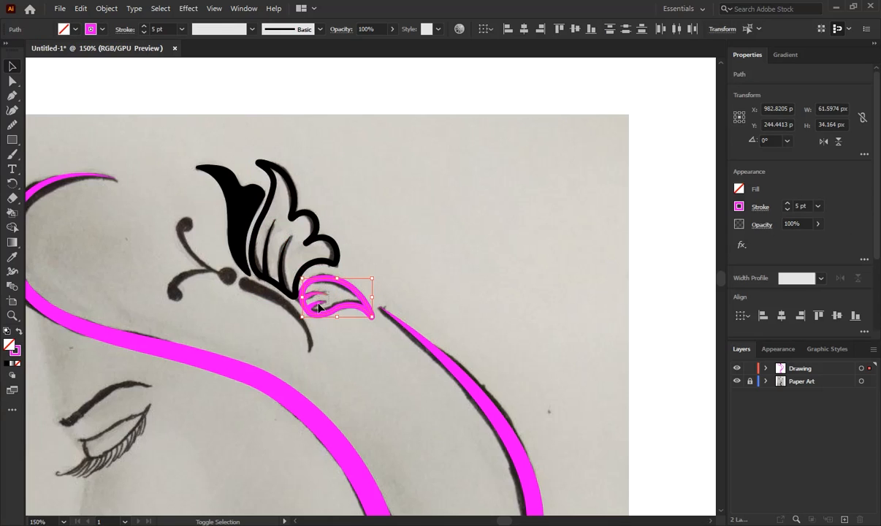
{"action": "left_click", "coordinate": [92, 29]}
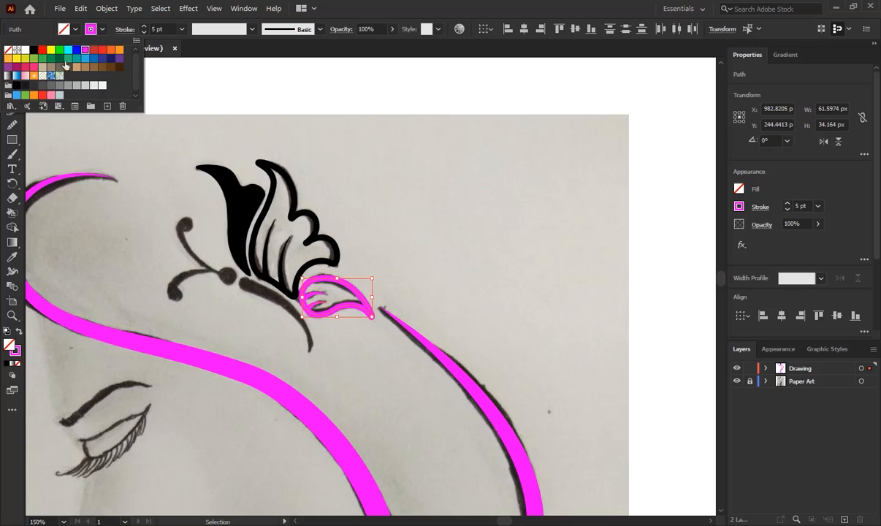
{"action": "left_click", "coordinate": [35, 49]}
{"action": "left_click", "coordinate": [307, 296]}
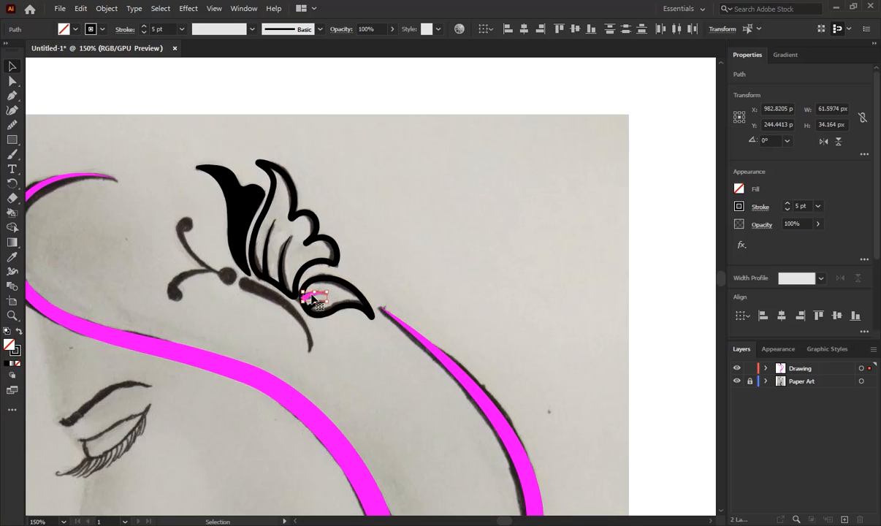
{"action": "left_click", "coordinate": [92, 29]}
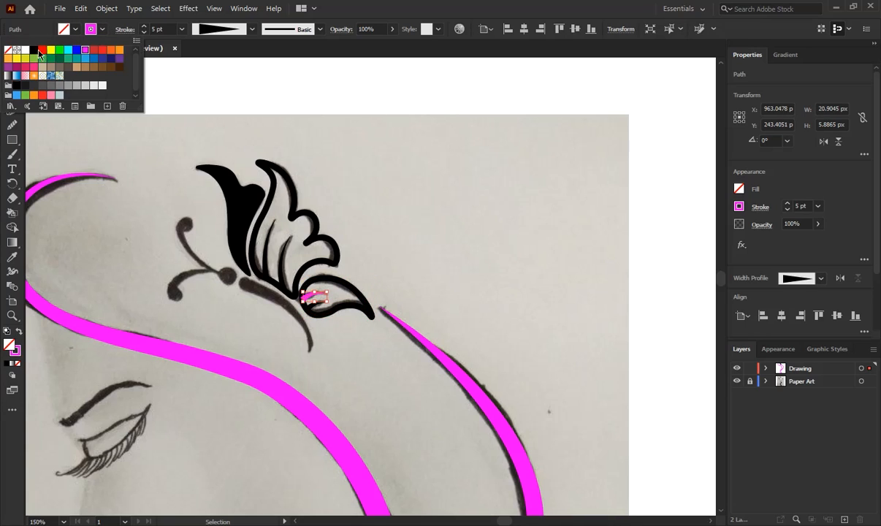
{"action": "left_click", "coordinate": [35, 51]}
{"action": "key", "text": "Escape"}
{"action": "scroll", "coordinate": [429, 224], "scroll_direction": "down", "scroll_amount": 3}
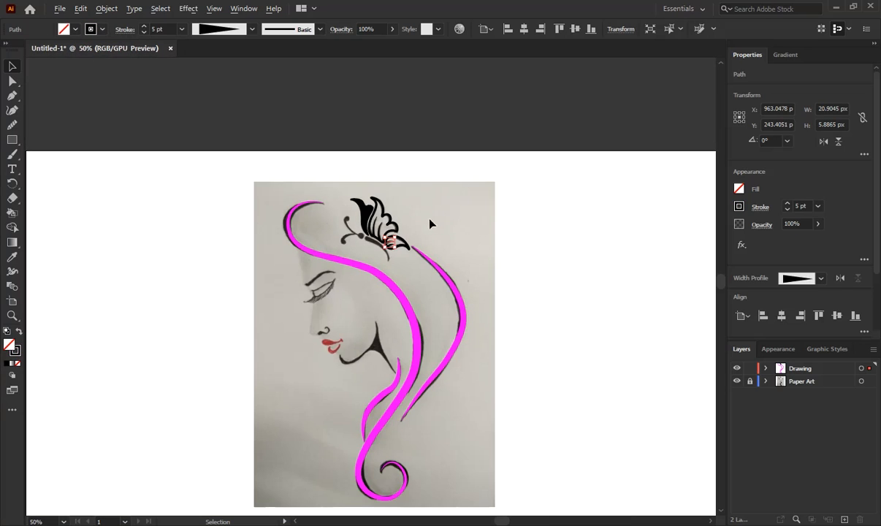
{"action": "left_click", "coordinate": [478, 242]}
Trace the butterfly's body with the Curvature tool as one open curve from the head end to the tail tip.
{"action": "scroll", "coordinate": [389, 269], "scroll_direction": "up", "scroll_amount": 6}
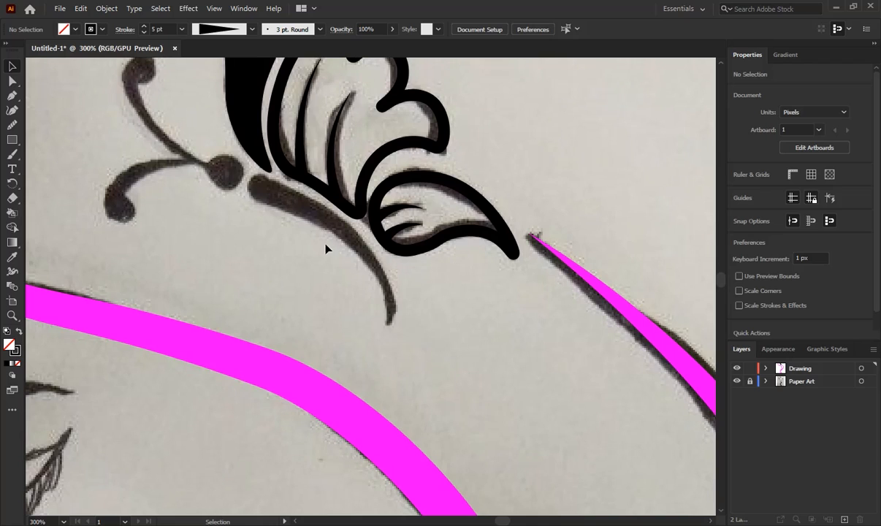
{"action": "left_click", "coordinate": [12, 111]}
{"action": "left_click", "coordinate": [250, 182]}
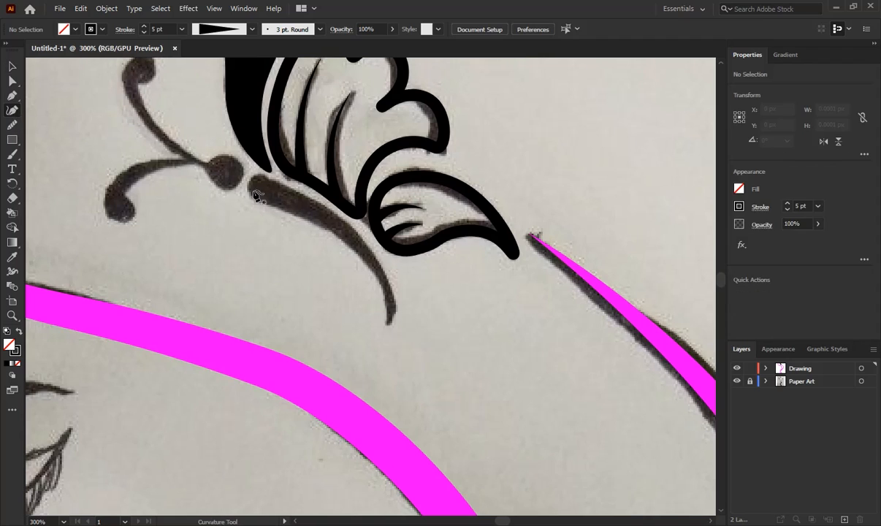
{"action": "left_click", "coordinate": [388, 321]}
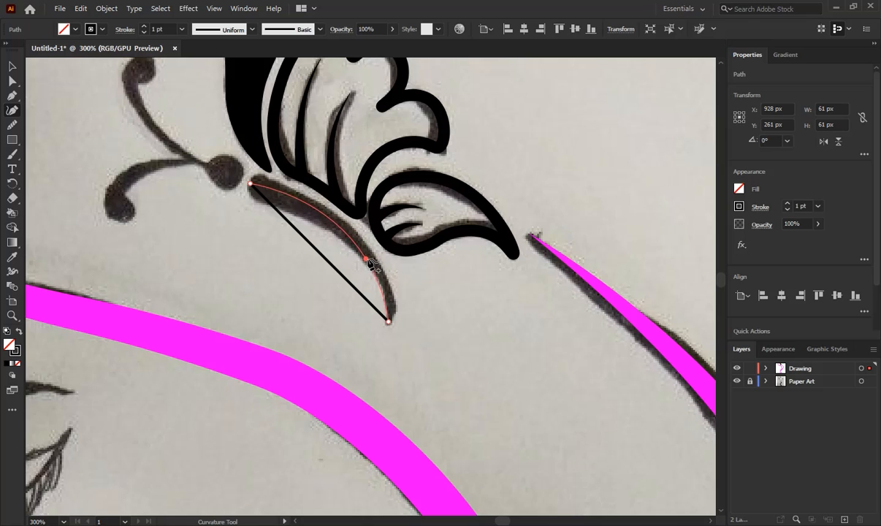
{"action": "left_click", "coordinate": [366, 260]}
{"action": "key", "text": "ctrl"}
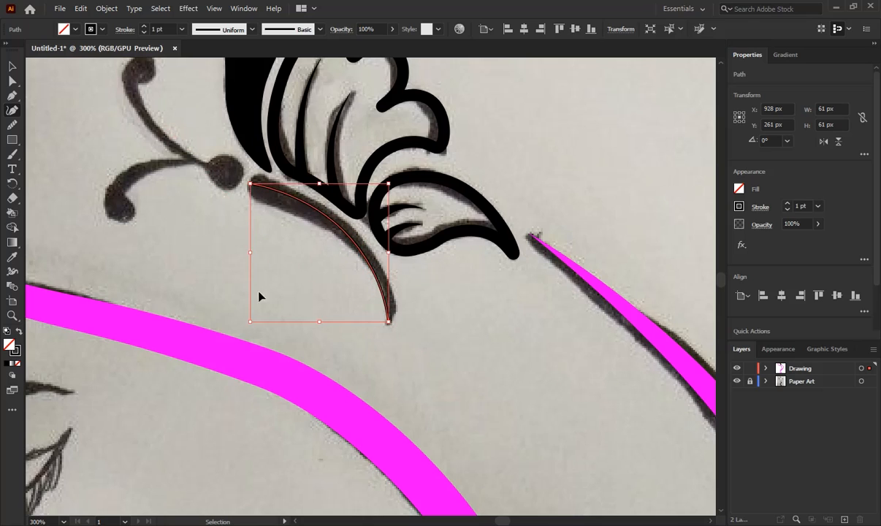
{"action": "left_click", "coordinate": [226, 271], "text": "ctrl"}
Give the body curve a 10 pt stroke with Width Profile 4 and a round cap.
{"action": "key", "text": "v"}
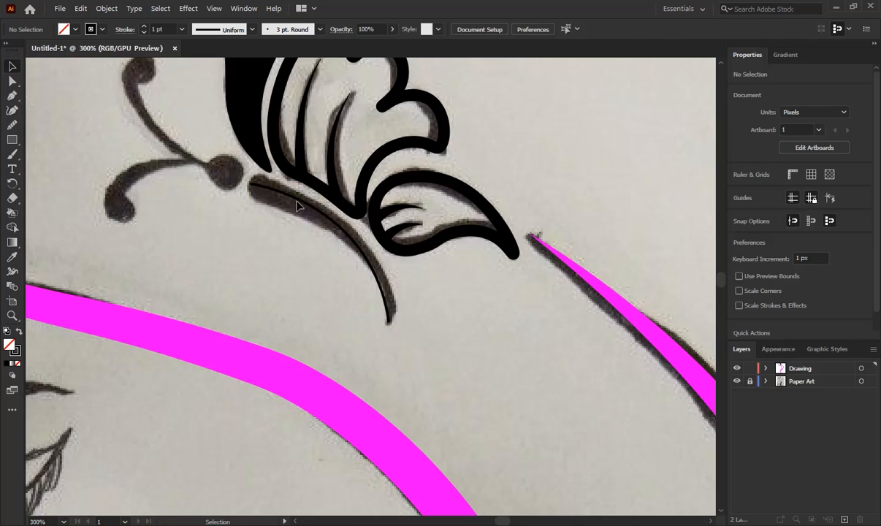
{"action": "left_click", "coordinate": [296, 205]}
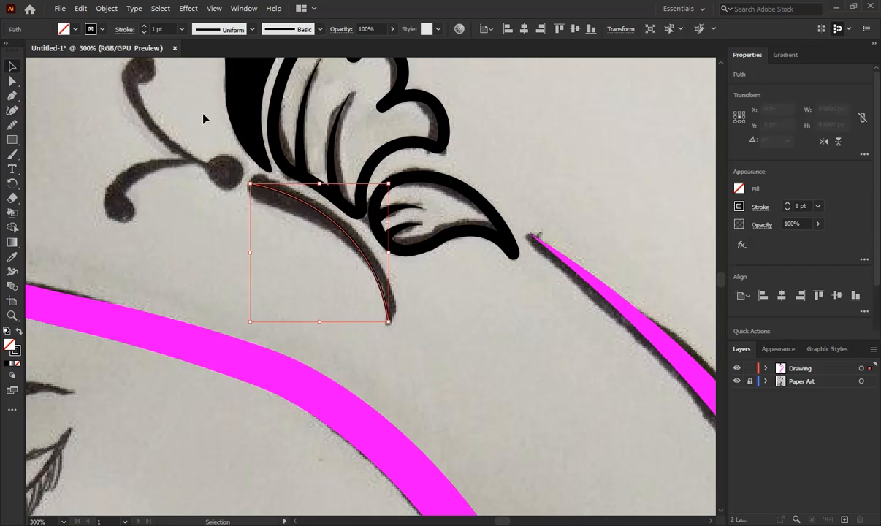
{"action": "left_click", "coordinate": [146, 27]}
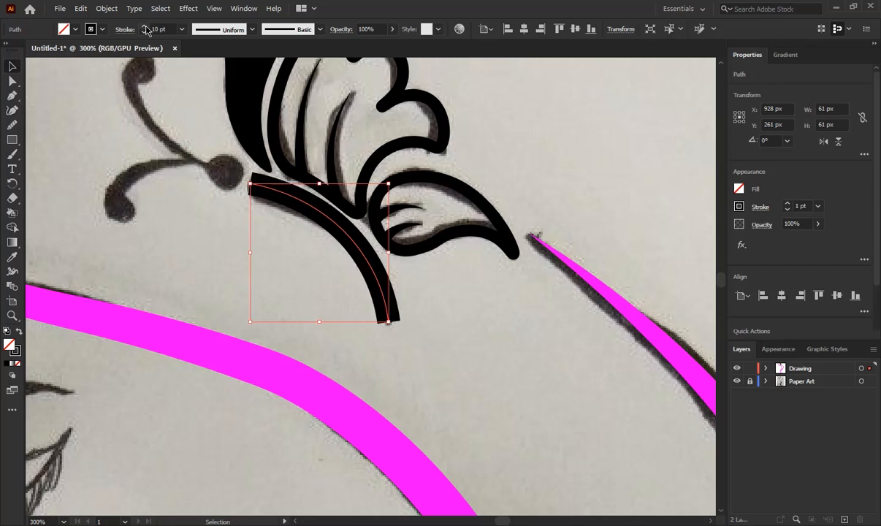
{"action": "left_click", "coordinate": [252, 29]}
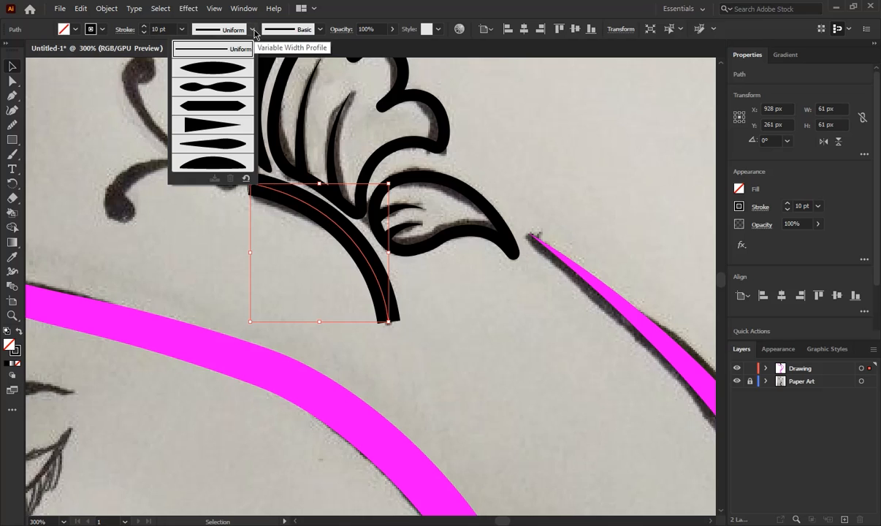
{"action": "left_click", "coordinate": [196, 124]}
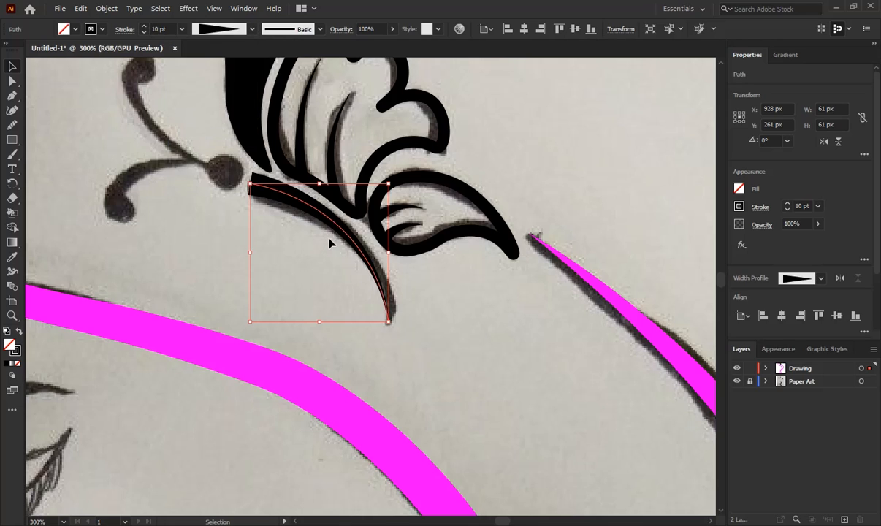
{"action": "left_click", "coordinate": [124, 32]}
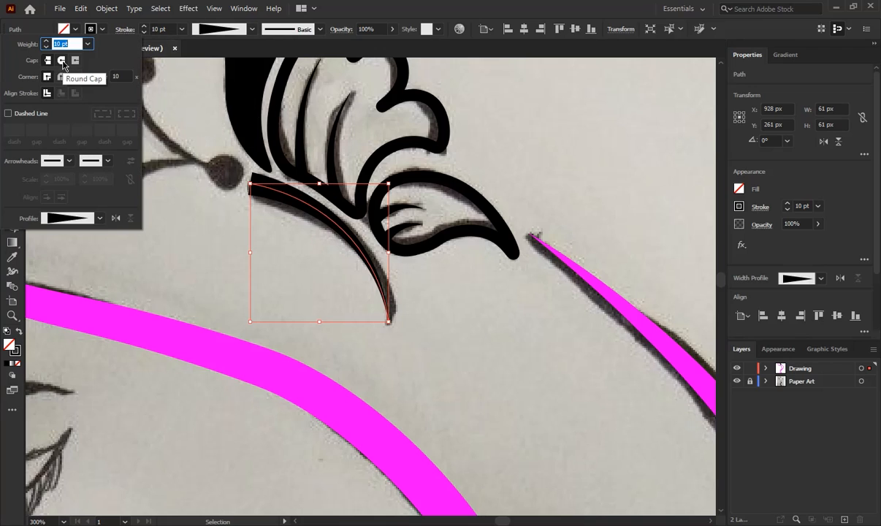
{"action": "left_click", "coordinate": [62, 61]}
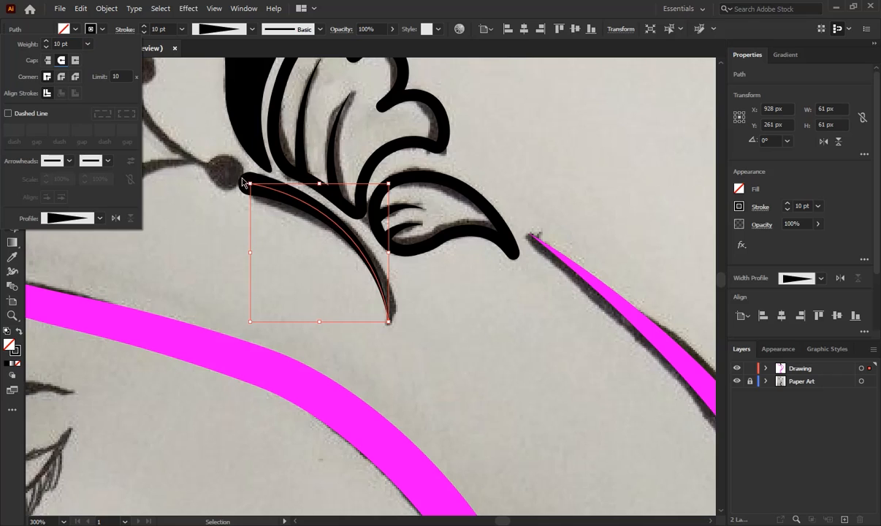
Shift the body curve slightly so its thick end lies over the sketched body, and deselect it.
{"action": "left_click_drag", "start_coordinate": [326, 220], "coordinate": [337, 229]}
{"action": "key", "text": "Up"}
{"action": "key", "text": "Left"}
{"action": "key", "text": "Up"}
{"action": "key", "text": "Down"}
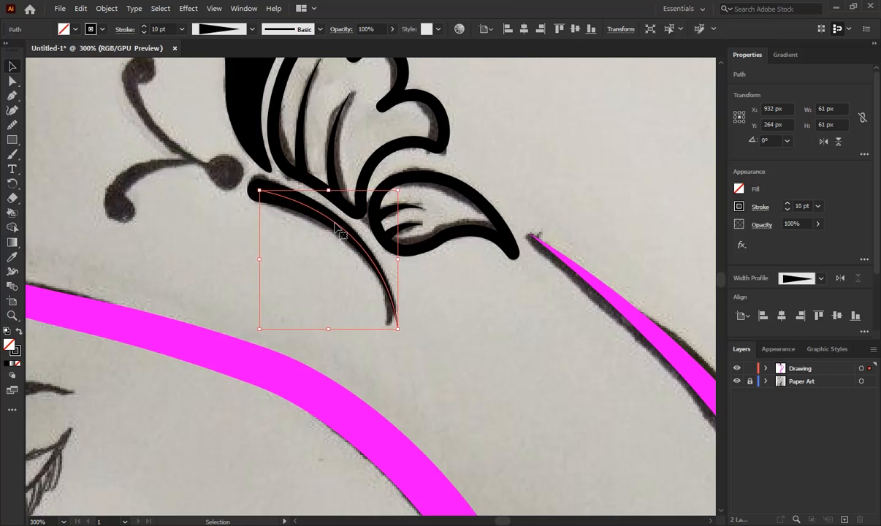
{"action": "left_click", "coordinate": [187, 238]}
Draw the two curved antennae as separate open Pen paths, each running from its outer tip to the butterfly's head.
{"action": "left_click_drag", "start_coordinate": [187, 238], "coordinate": [189, 303]}
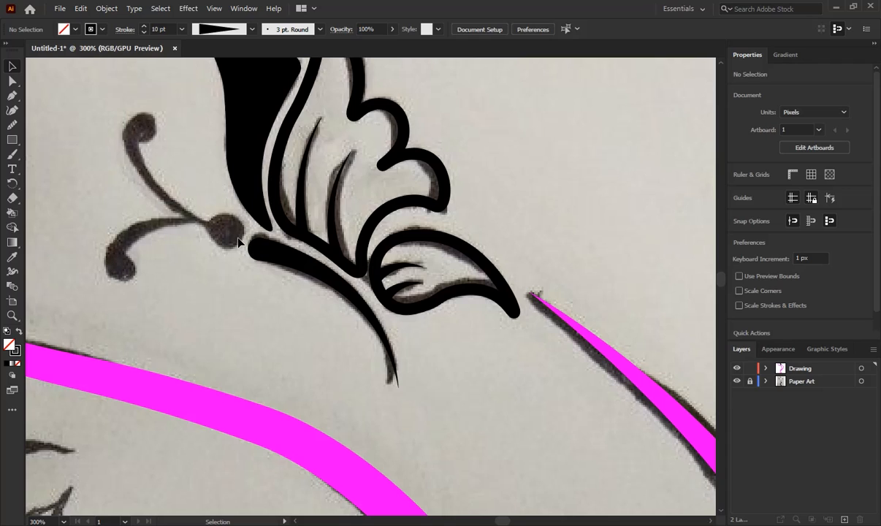
{"action": "left_click", "coordinate": [12, 95]}
{"action": "left_click", "coordinate": [116, 261]}
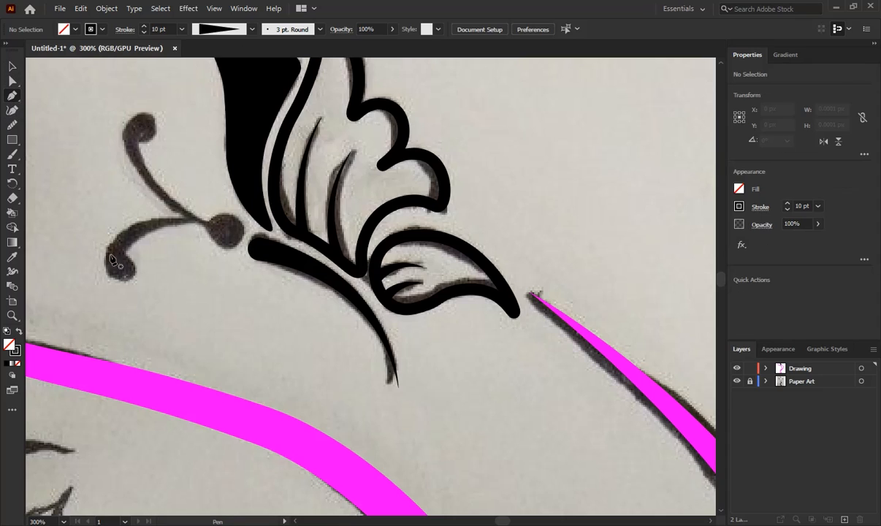
{"action": "left_click_drag", "start_coordinate": [221, 226], "coordinate": [330, 244]}
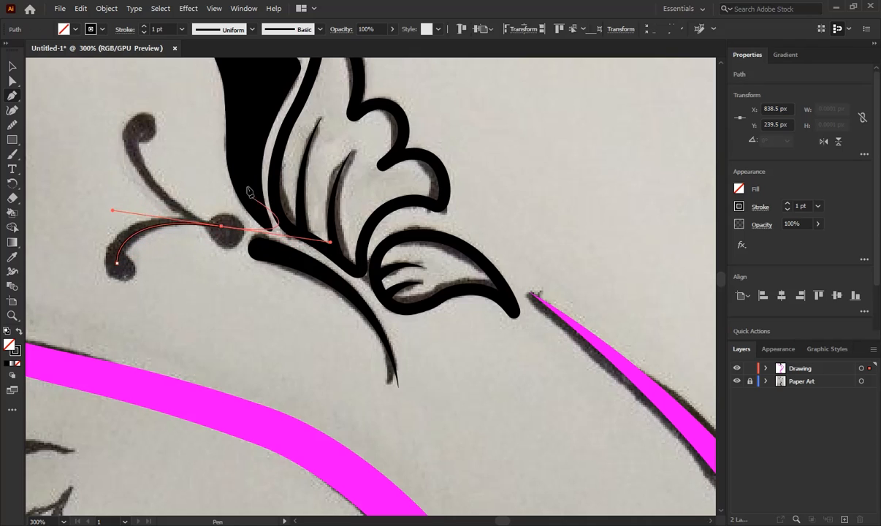
{"action": "left_click", "coordinate": [195, 177], "text": "ctrl"}
{"action": "left_click", "coordinate": [138, 134]}
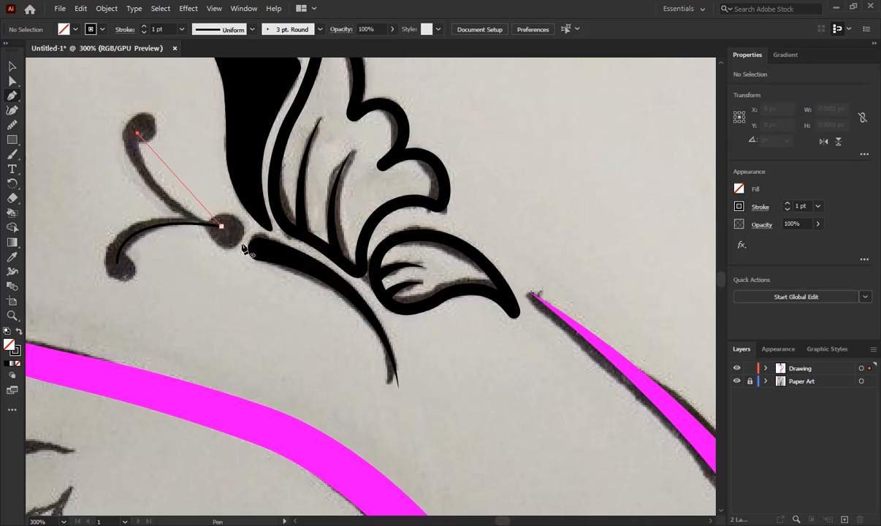
{"action": "left_click_drag", "start_coordinate": [228, 229], "coordinate": [343, 265]}
{"action": "left_click", "coordinate": [333, 229], "text": "ctrl"}
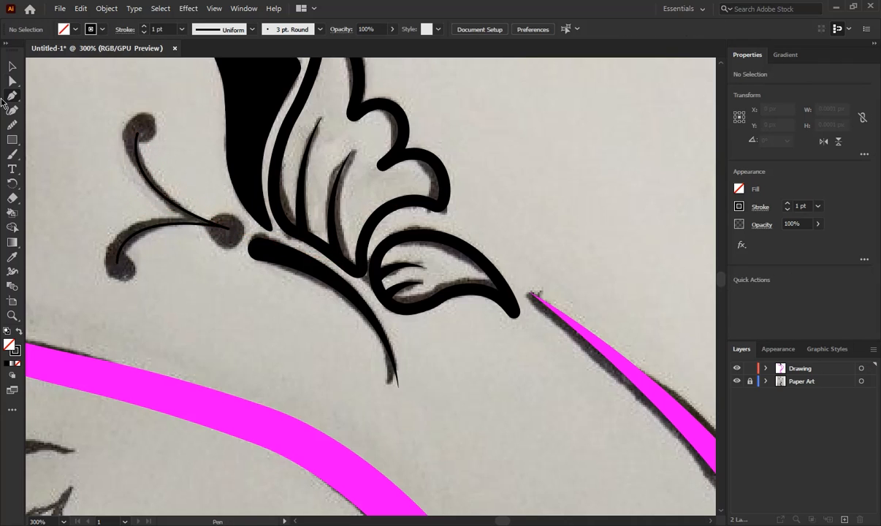
Select both antennae and set their stroke weight to 7 pt.
{"action": "left_click", "coordinate": [11, 67]}
{"action": "left_click", "coordinate": [153, 200]}
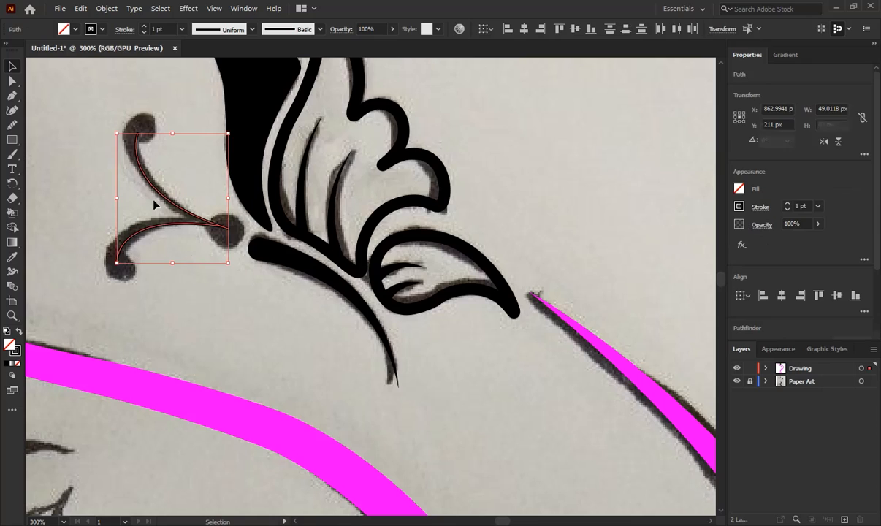
{"action": "left_click", "coordinate": [144, 27]}
{"action": "left_click_drag", "start_coordinate": [168, 31], "coordinate": [141, 30]}
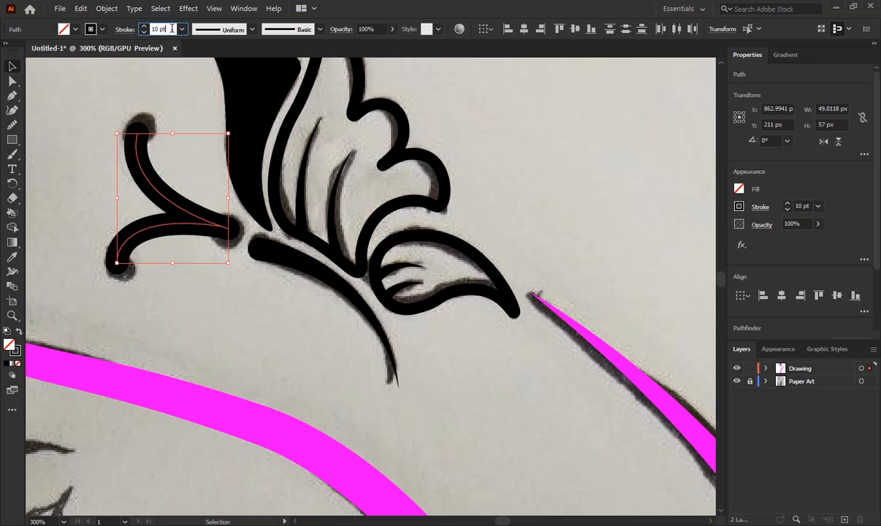
{"action": "type", "text": "7"}
{"action": "key", "text": "Return"}
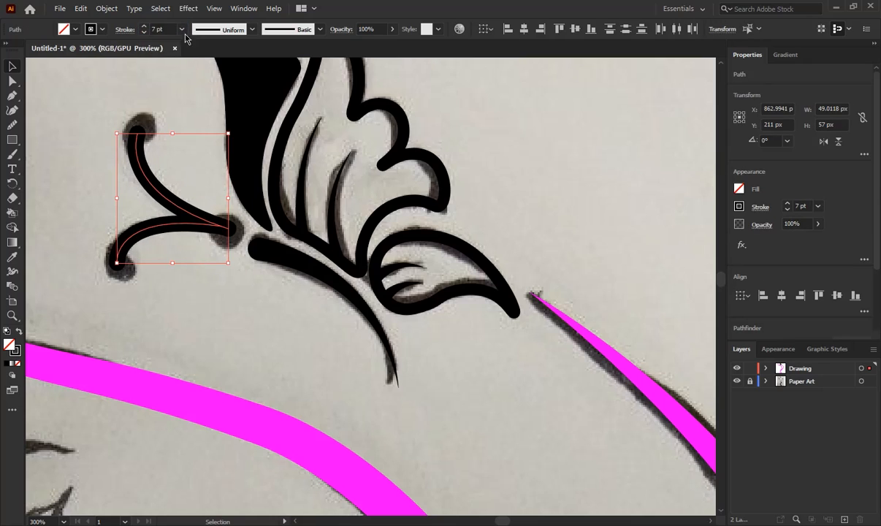
Apply Width Profile 4 to both antennae and shorten the lower one slightly at its outer tip.
{"action": "left_click", "coordinate": [234, 30]}
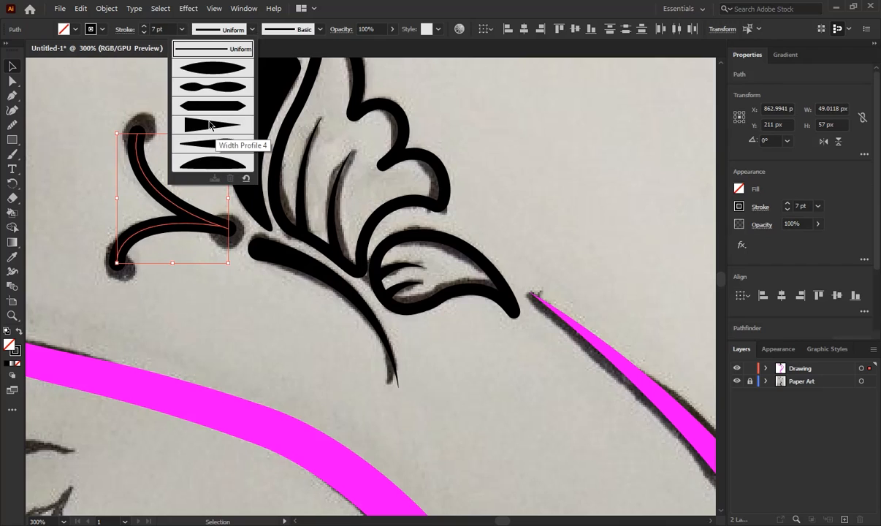
{"action": "left_click", "coordinate": [210, 126]}
{"action": "left_click", "coordinate": [237, 298]}
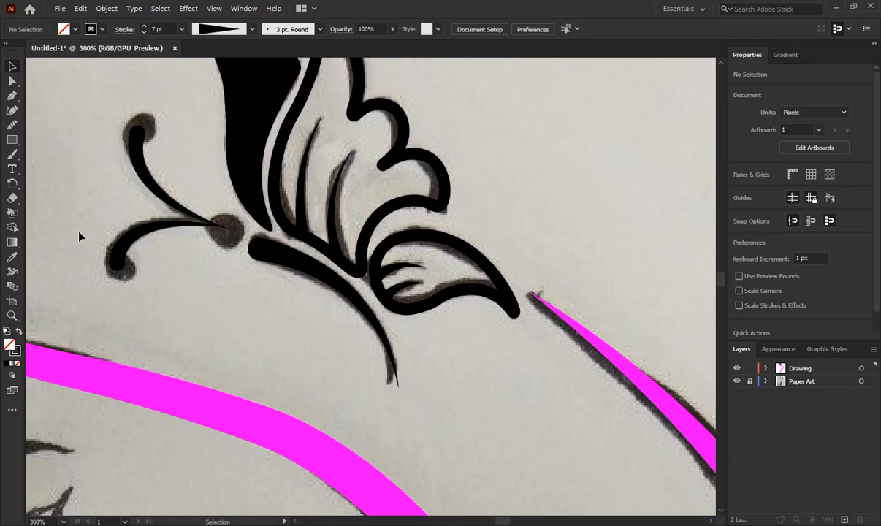
{"action": "left_click", "coordinate": [156, 233]}
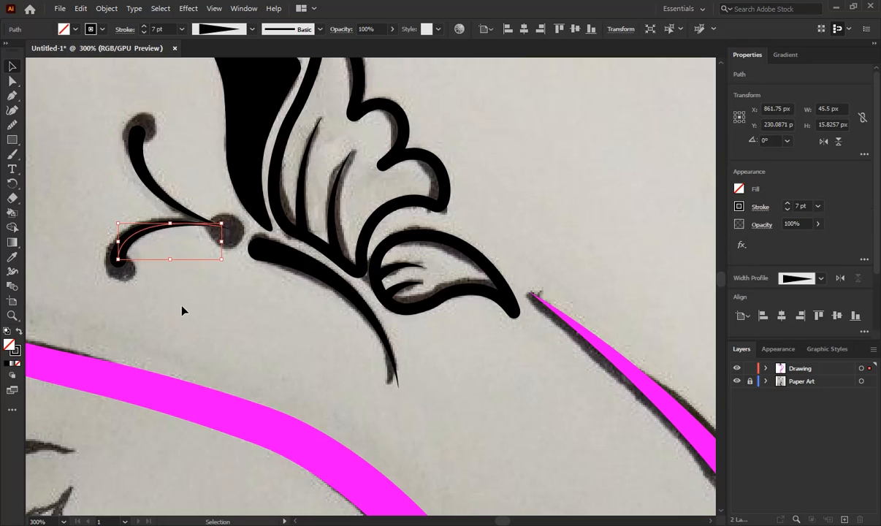
{"action": "left_click", "coordinate": [109, 251]}
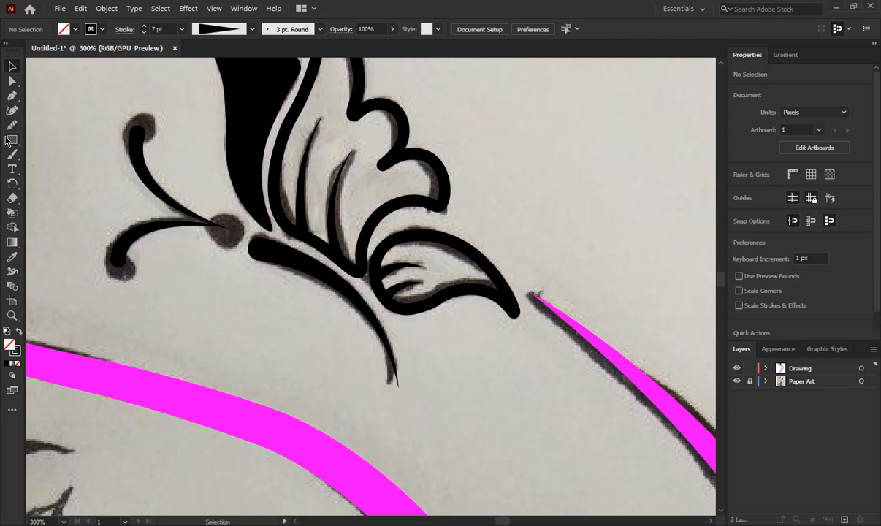
Draw a circle over each antenna tip, the lower one about 15 px across, and a larger circle over the butterfly's head.
{"action": "left_click_drag", "start_coordinate": [14, 143], "coordinate": [57, 157]}
{"action": "left_click_drag", "start_coordinate": [114, 106], "coordinate": [155, 127]}
{"action": "left_click_drag", "start_coordinate": [103, 247], "coordinate": [133, 285]}
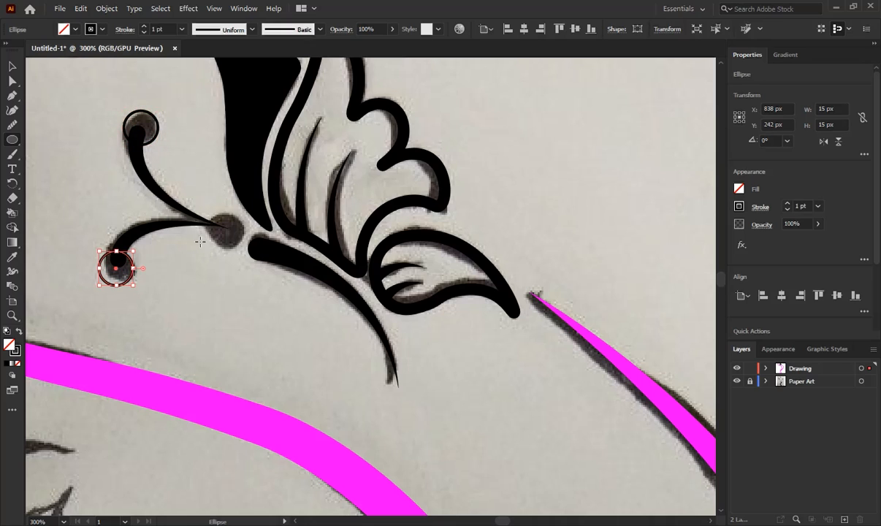
{"action": "left_click_drag", "start_coordinate": [210, 214], "coordinate": [247, 252]}
Fill the head circle and both antenna tip circles with black, remove their strokes, and deselect them.
{"action": "key", "text": "v"}
{"action": "left_click", "coordinate": [134, 121], "text": "shift"}
{"action": "left_click", "coordinate": [108, 262], "text": "shift"}
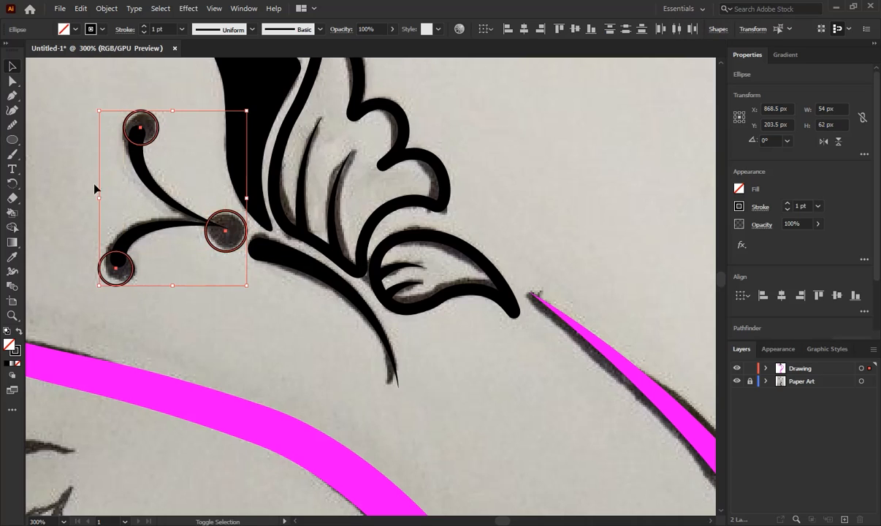
{"action": "left_click", "coordinate": [74, 29]}
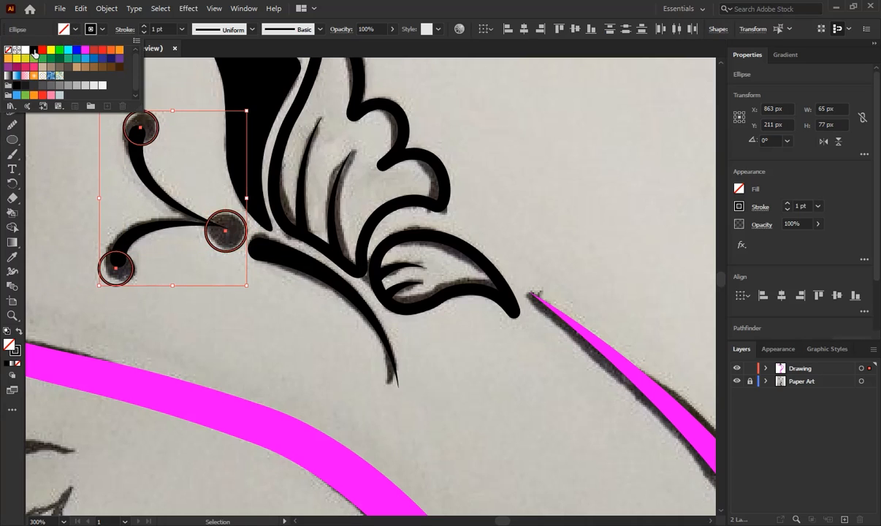
{"action": "left_click", "coordinate": [33, 51]}
{"action": "left_click", "coordinate": [103, 29]}
{"action": "left_click", "coordinate": [103, 29]}
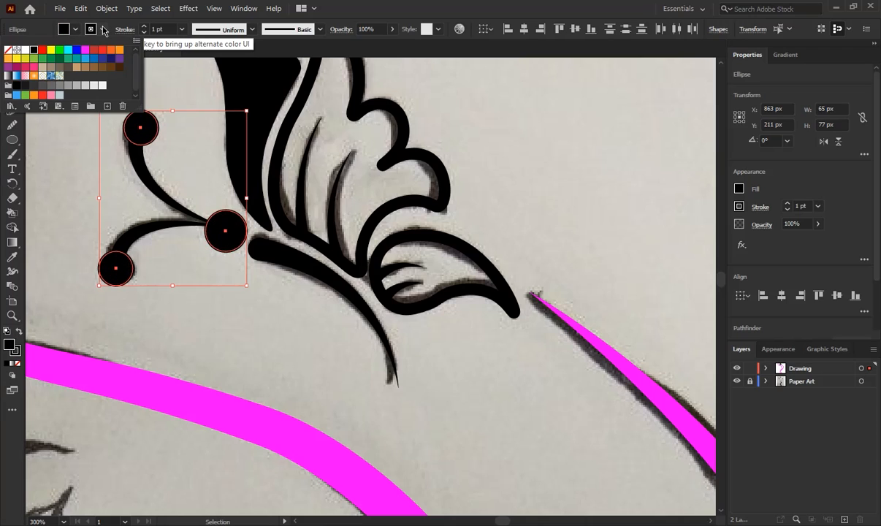
{"action": "left_click", "coordinate": [8, 49]}
{"action": "left_click", "coordinate": [219, 314]}
Select the magenta hair strands, change their stroke colour to black, and deselect them.
{"action": "scroll", "coordinate": [235, 298], "scroll_direction": "down", "scroll_amount": 4}
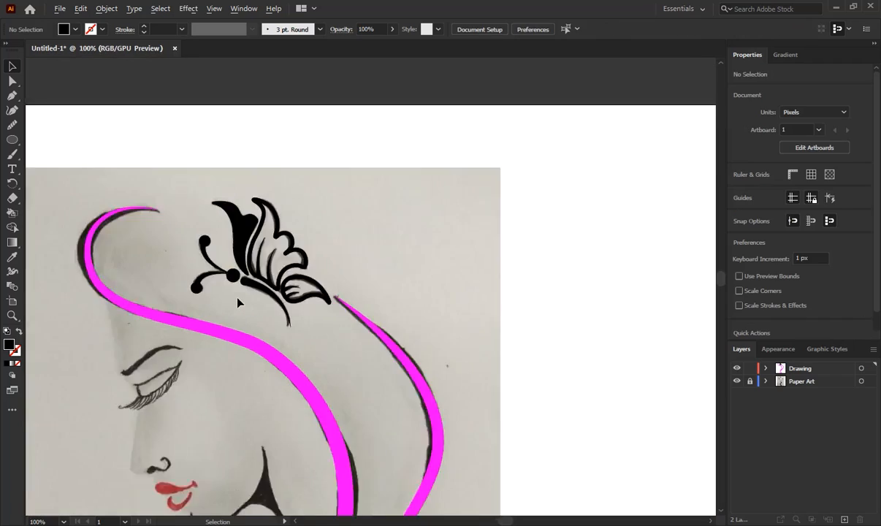
{"action": "left_click_drag", "start_coordinate": [444, 284], "coordinate": [422, 139]}
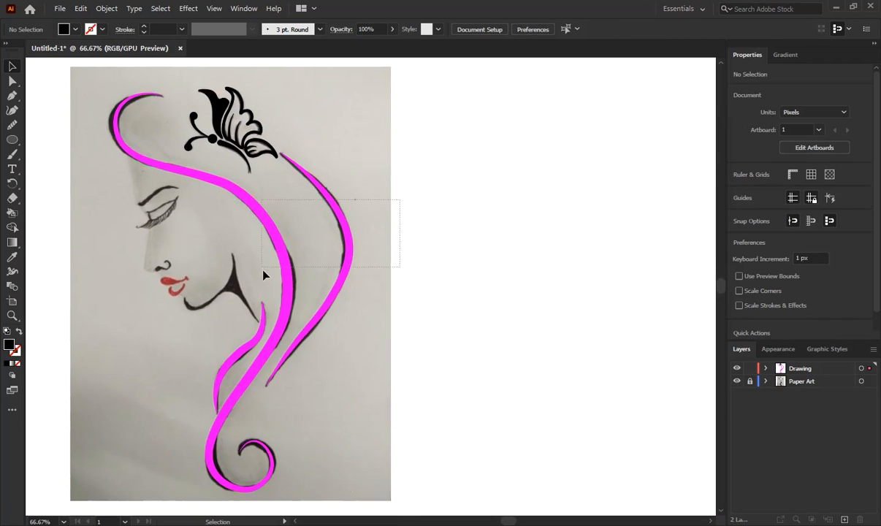
{"action": "left_click_drag", "start_coordinate": [264, 275], "coordinate": [262, 278]}
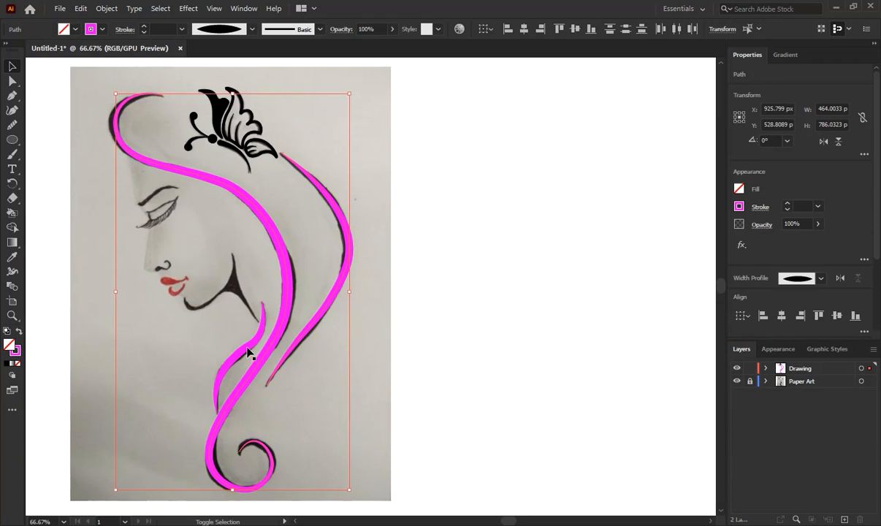
{"action": "left_click", "coordinate": [74, 30]}
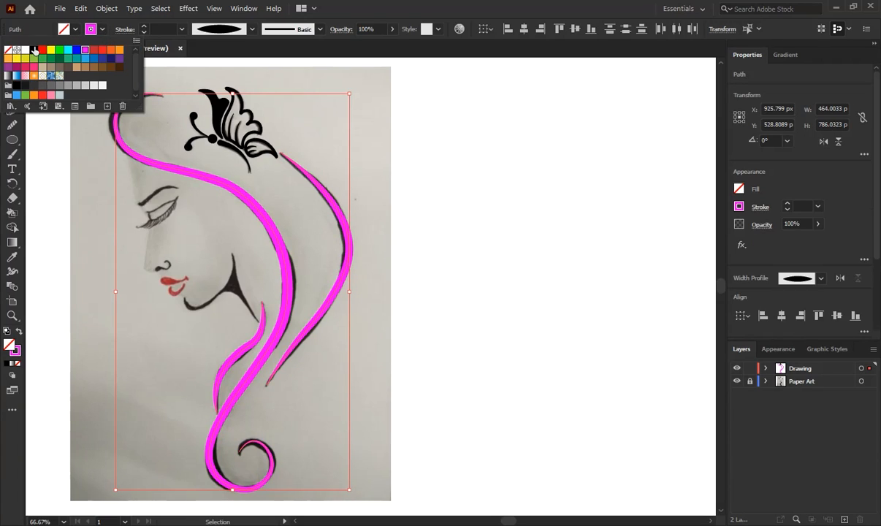
{"action": "left_click", "coordinate": [35, 51]}
{"action": "left_click", "coordinate": [452, 397]}
{"action": "left_click", "coordinate": [460, 409]}
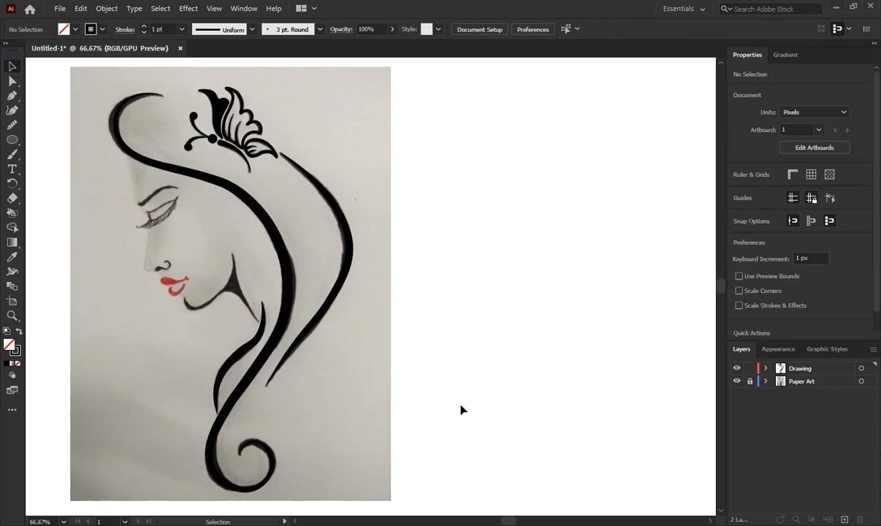
Outline the jaw and neck shape with a closed Curvature path about 149 px wide and 138 px high.
{"action": "scroll", "coordinate": [156, 316], "scroll_direction": "up", "scroll_amount": 2}
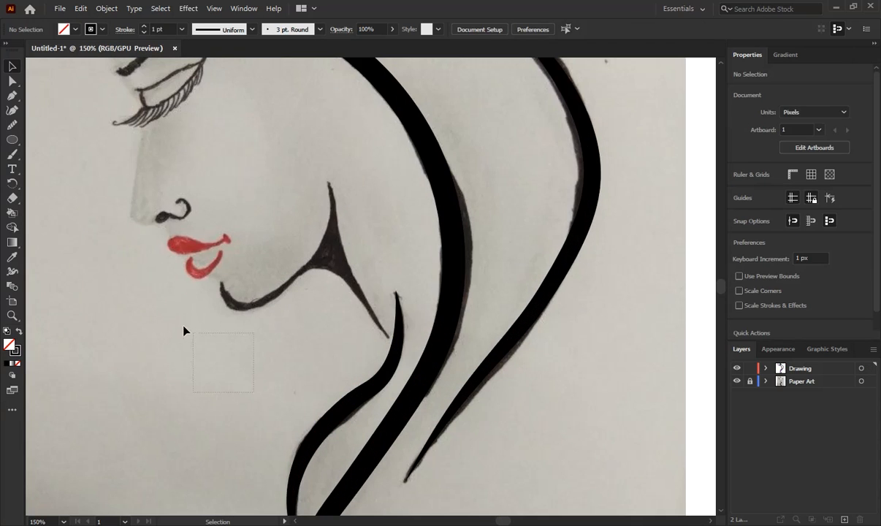
{"action": "scroll", "coordinate": [233, 305], "scroll_direction": "up", "scroll_amount": 2}
{"action": "left_click_drag", "start_coordinate": [193, 287], "coordinate": [104, 319]}
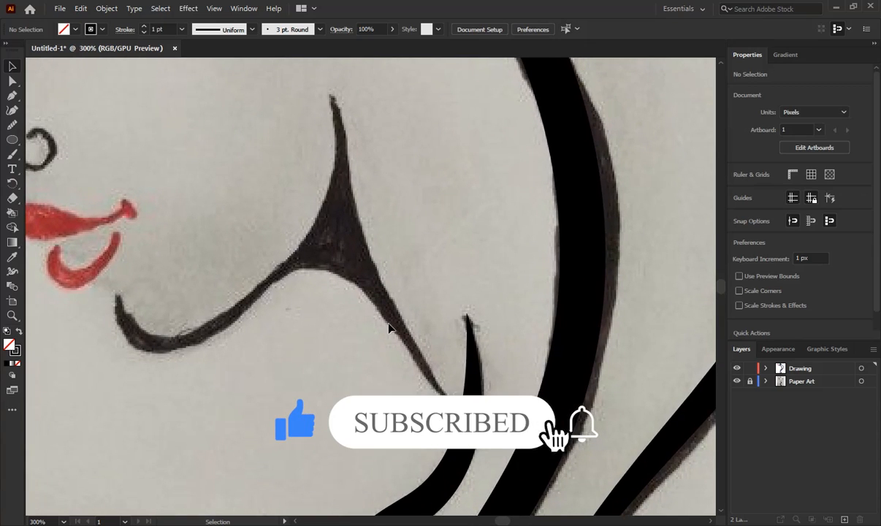
{"action": "left_click", "coordinate": [12, 110]}
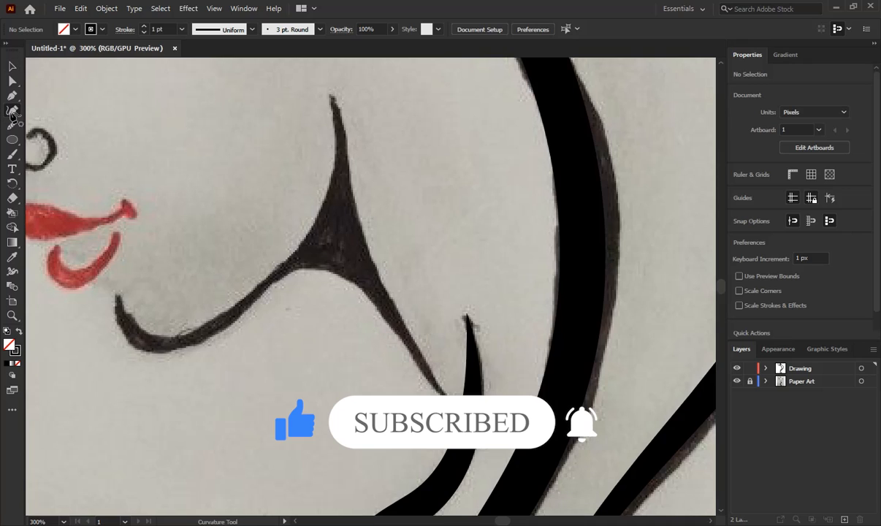
{"action": "left_click", "coordinate": [328, 96]}
{"action": "left_click", "coordinate": [295, 250]}
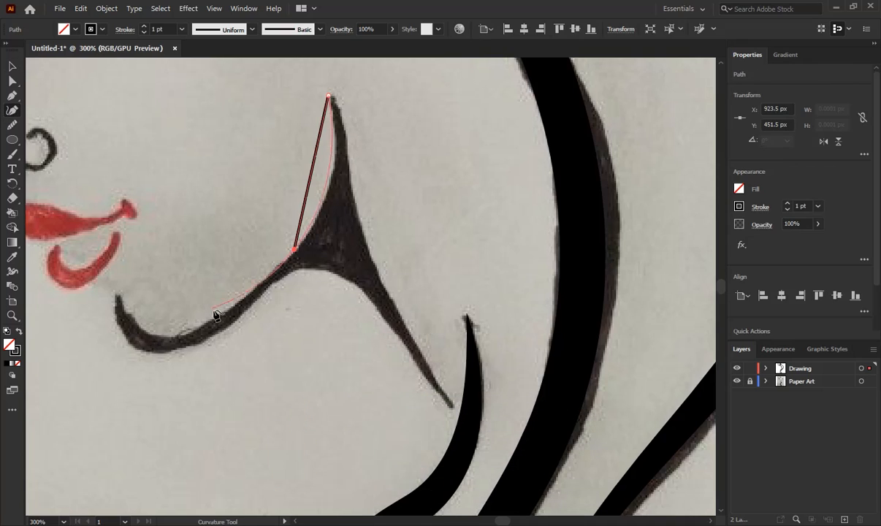
{"action": "left_click", "coordinate": [211, 317]}
{"action": "left_click", "coordinate": [139, 328]}
{"action": "left_click", "coordinate": [118, 294]}
{"action": "left_click", "coordinate": [119, 330]}
{"action": "left_click", "coordinate": [196, 346]}
{"action": "left_click", "coordinate": [275, 281]}
{"action": "left_click", "coordinate": [328, 270]}
{"action": "left_click", "coordinate": [396, 339]}
{"action": "left_click", "coordinate": [444, 400]}
{"action": "left_click", "coordinate": [455, 406]}
{"action": "left_click", "coordinate": [328, 96]}
Add and move anchor points along the neck's outer edge so the outline follows the drawing from its upper tip to the lower tip.
{"action": "left_click_drag", "start_coordinate": [405, 223], "coordinate": [412, 331]}
{"action": "mouse_move", "coordinate": [343, 154]}
{"action": "left_mouse_down"}
{"action": "mouse_move", "coordinate": [352, 158]}
{"action": "mouse_move", "coordinate": [341, 122]}
{"action": "left_mouse_up"}
{"action": "mouse_move", "coordinate": [359, 201]}
{"action": "left_mouse_down"}
{"action": "mouse_move", "coordinate": [370, 208]}
{"action": "mouse_move", "coordinate": [360, 217]}
{"action": "left_mouse_up"}
{"action": "left_click", "coordinate": [351, 177]}
{"action": "left_click_drag", "start_coordinate": [434, 364], "coordinate": [426, 361]}
{"action": "left_click_drag", "start_coordinate": [457, 406], "coordinate": [450, 399]}
{"action": "left_click_drag", "start_coordinate": [387, 285], "coordinate": [412, 338]}
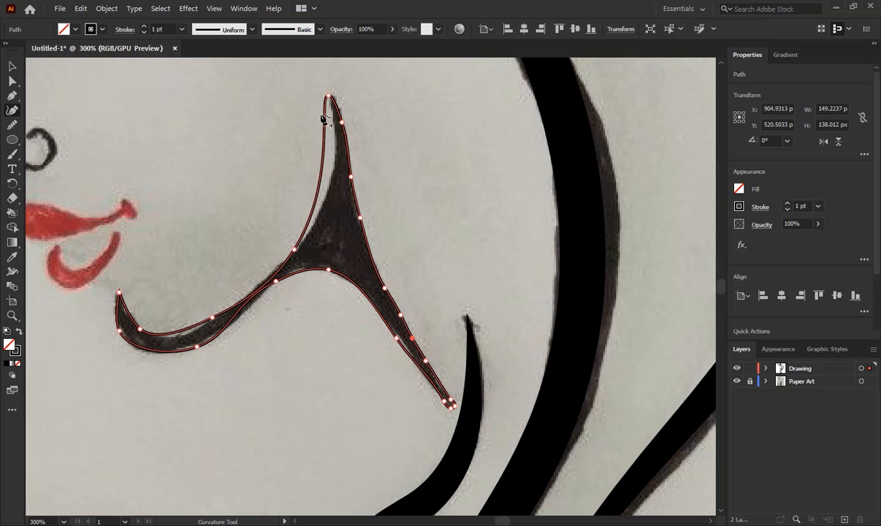
Reshape the inner neck edge, chin curve and underside of the jaw outline to match the drawing.
{"action": "left_click_drag", "start_coordinate": [323, 116], "coordinate": [333, 116]}
{"action": "left_click_drag", "start_coordinate": [310, 208], "coordinate": [316, 218]}
{"action": "left_click_drag", "start_coordinate": [212, 317], "coordinate": [188, 330]}
{"action": "left_click_drag", "start_coordinate": [258, 286], "coordinate": [252, 288]}
{"action": "left_click_drag", "start_coordinate": [140, 329], "coordinate": [144, 332]}
{"action": "left_click_drag", "start_coordinate": [197, 347], "coordinate": [195, 345]}
{"action": "left_click_drag", "start_coordinate": [247, 306], "coordinate": [296, 269]}
{"action": "left_click_drag", "start_coordinate": [328, 269], "coordinate": [345, 279]}
{"action": "left_click_drag", "start_coordinate": [397, 338], "coordinate": [398, 338]}
{"action": "left_click", "coordinate": [398, 339]}
Fill the jaw and neck shape with black, remove its stroke, and deselect it.
{"action": "left_click", "coordinate": [13, 67]}
{"action": "left_click", "coordinate": [372, 280]}
{"action": "left_click", "coordinate": [376, 270]}
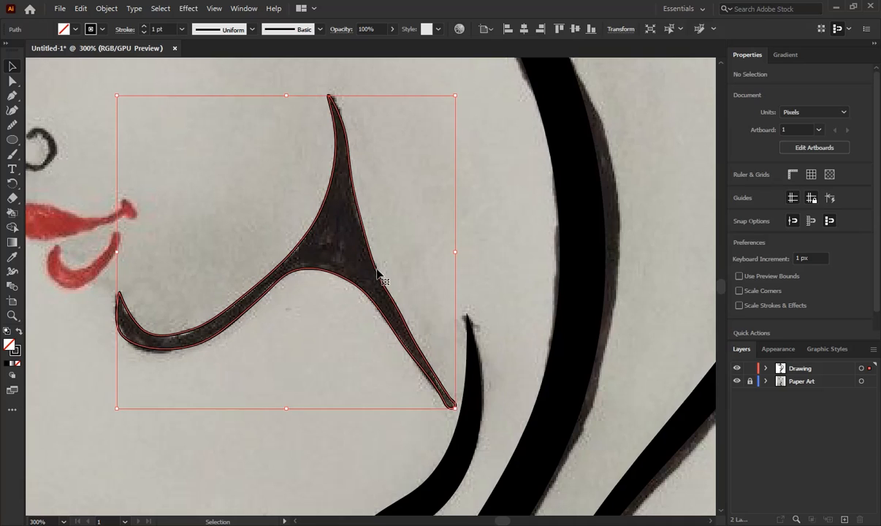
{"action": "left_click", "coordinate": [75, 29]}
{"action": "left_click", "coordinate": [34, 49]}
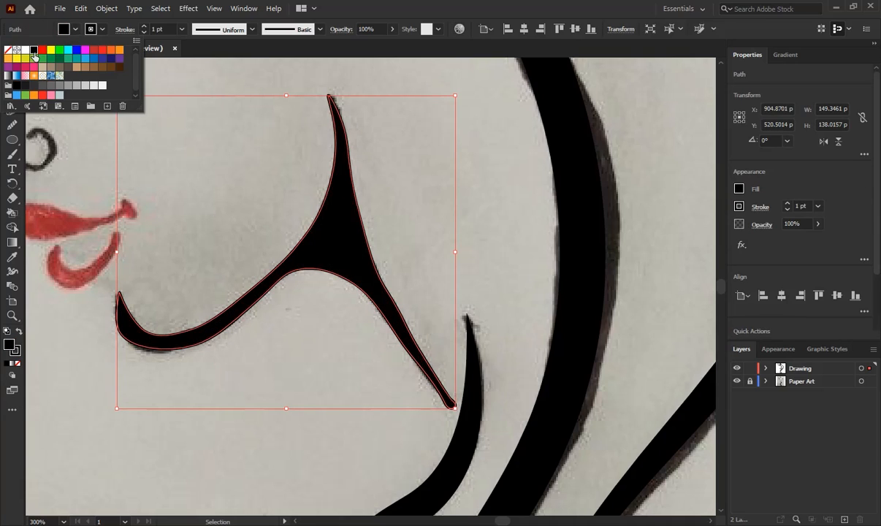
{"action": "left_click", "coordinate": [93, 29]}
{"action": "left_click", "coordinate": [93, 28]}
{"action": "left_click", "coordinate": [8, 51]}
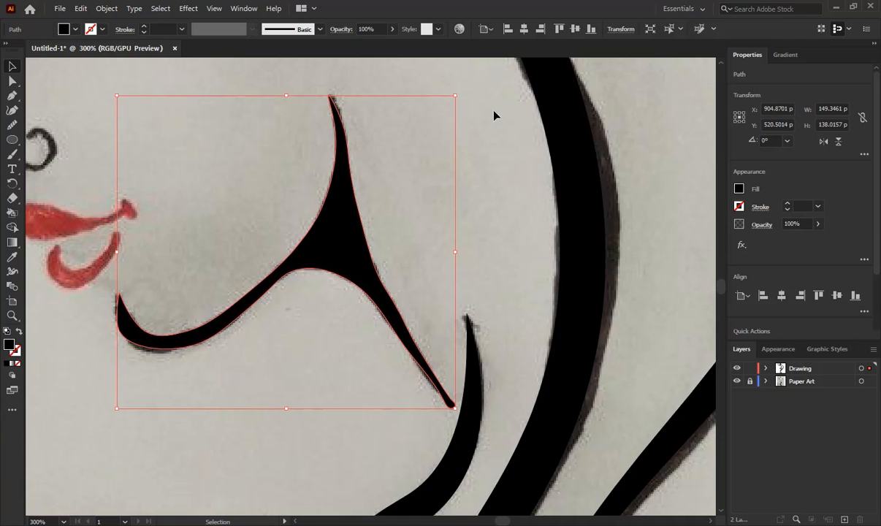
{"action": "left_click", "coordinate": [499, 201]}
Outline the upper lip with a closed Curvature path about 57 px wide.
{"action": "scroll", "coordinate": [496, 205], "scroll_direction": "down", "scroll_amount": 4}
{"action": "left_click_drag", "start_coordinate": [484, 161], "coordinate": [358, 224]}
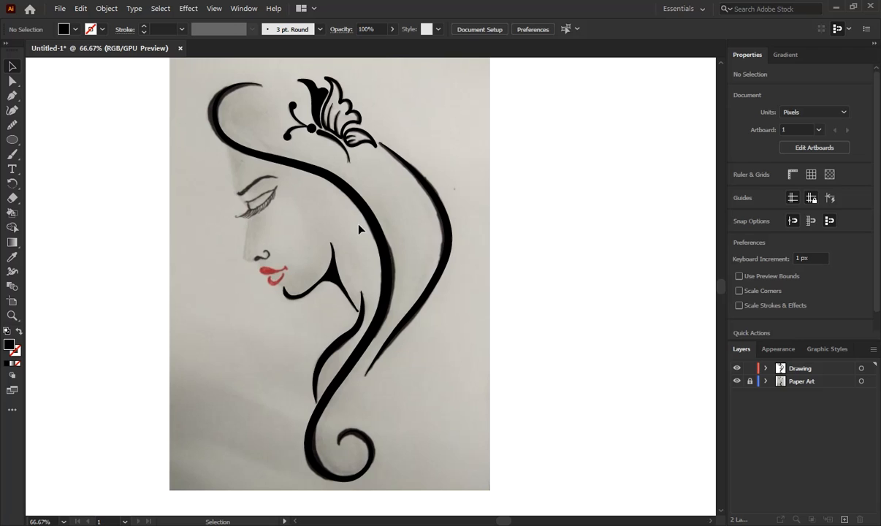
{"action": "scroll", "coordinate": [262, 205], "scroll_direction": "up", "scroll_amount": 4}
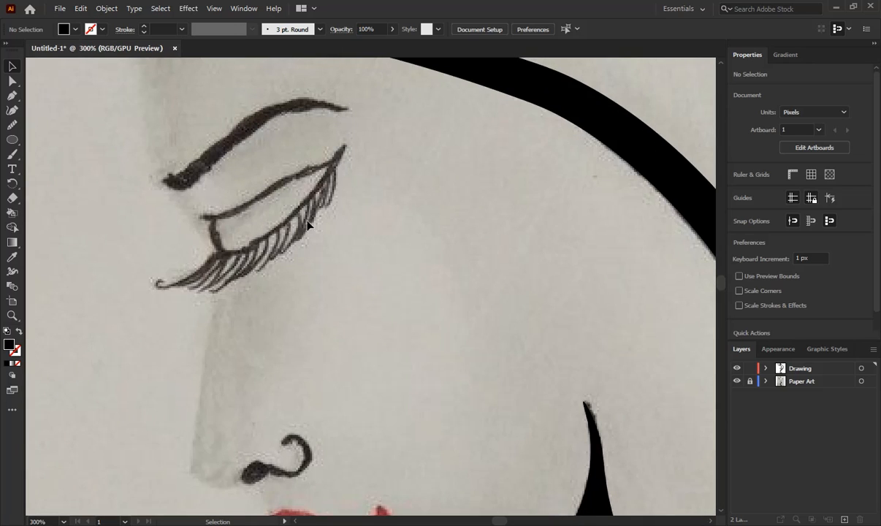
{"action": "scroll", "coordinate": [236, 367], "scroll_direction": "down", "scroll_amount": 3}
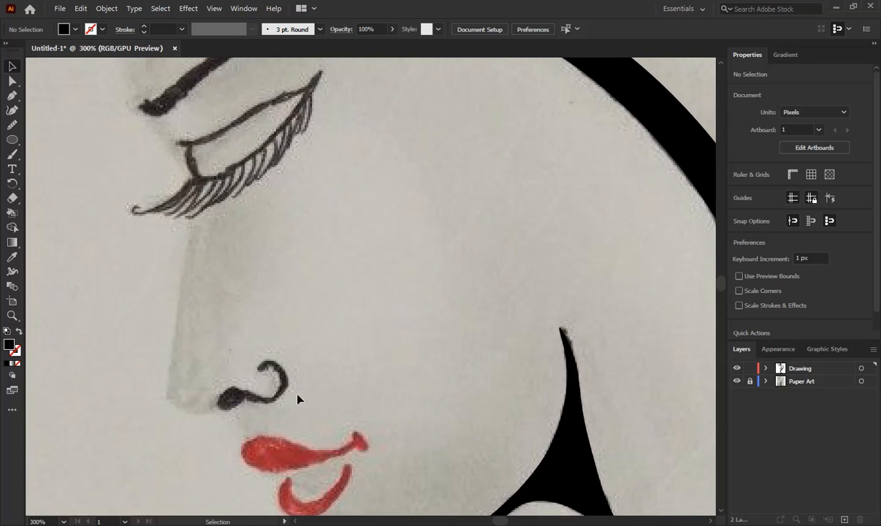
{"action": "left_click_drag", "start_coordinate": [253, 408], "coordinate": [232, 320]}
{"action": "left_click_drag", "start_coordinate": [319, 243], "coordinate": [275, 198]}
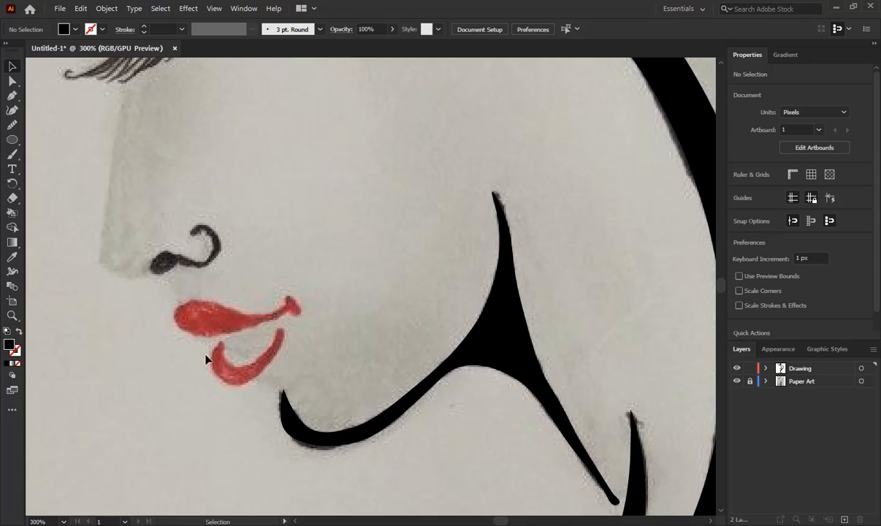
{"action": "left_click", "coordinate": [12, 113]}
{"action": "left_click", "coordinate": [174, 317]}
{"action": "left_click", "coordinate": [241, 313]}
{"action": "left_click", "coordinate": [287, 295]}
{"action": "left_click", "coordinate": [301, 311]}
{"action": "left_click", "coordinate": [290, 314]}
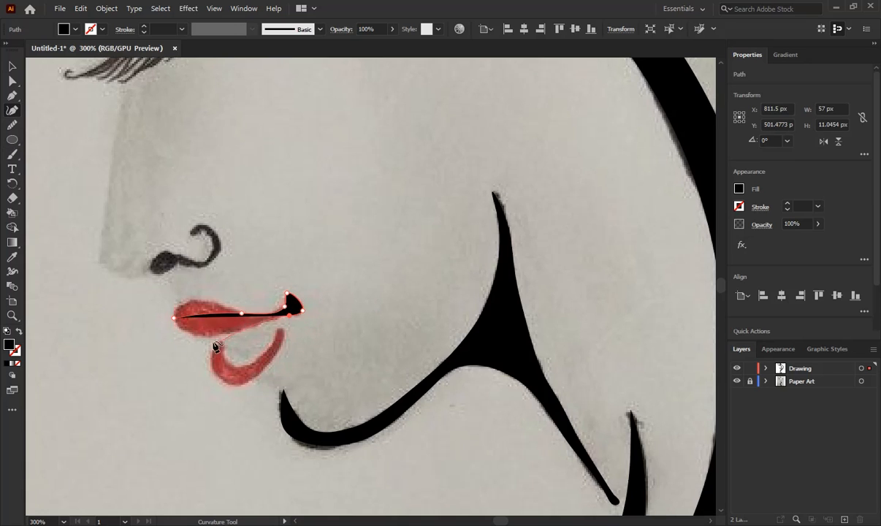
{"action": "left_click", "coordinate": [211, 335]}
{"action": "left_click", "coordinate": [174, 319]}
Remove the upper lip's fill and give it a black stroke.
{"action": "left_click", "coordinate": [76, 30]}
{"action": "left_click", "coordinate": [7, 50]}
{"action": "left_click", "coordinate": [102, 30]}
{"action": "left_click", "coordinate": [34, 51]}
{"action": "left_click", "coordinate": [419, 5]}
Reshape the upper lip outline to match the drawing, about 57 px wide and 20 px high, and deselect it.
{"action": "scroll", "coordinate": [227, 318], "scroll_direction": "up", "scroll_amount": 3}
{"action": "left_click_drag", "start_coordinate": [167, 300], "coordinate": [155, 267]}
{"action": "left_click_drag", "start_coordinate": [263, 304], "coordinate": [257, 302]}
{"action": "left_click_drag", "start_coordinate": [358, 303], "coordinate": [361, 296]}
{"action": "left_click_drag", "start_coordinate": [381, 288], "coordinate": [385, 277]}
{"action": "left_click_drag", "start_coordinate": [348, 319], "coordinate": [350, 326]}
{"action": "left_click_drag", "start_coordinate": [189, 366], "coordinate": [173, 369]}
{"action": "left_click_drag", "start_coordinate": [279, 349], "coordinate": [276, 345]}
{"action": "left_click_drag", "start_coordinate": [351, 325], "coordinate": [337, 321]}
{"action": "key", "text": "v"}
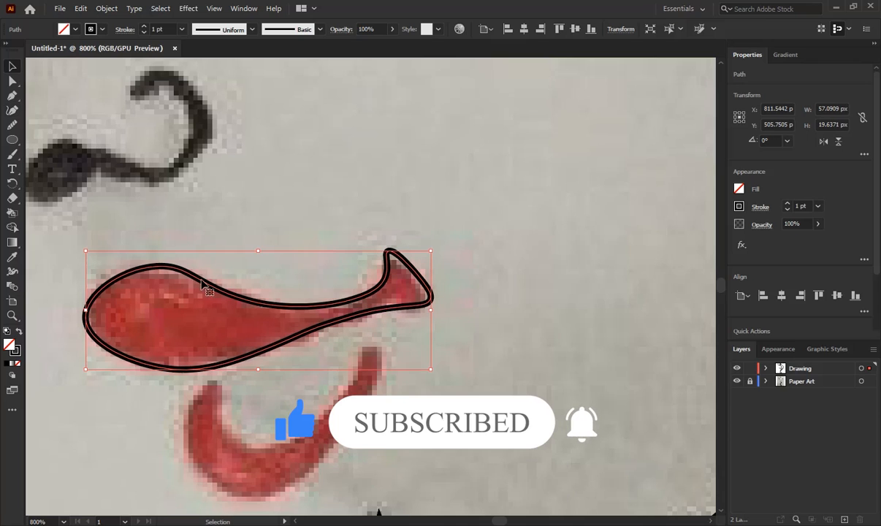
{"action": "scroll", "coordinate": [222, 404], "scroll_direction": "down", "scroll_amount": 3}
{"action": "left_click", "coordinate": [310, 316]}
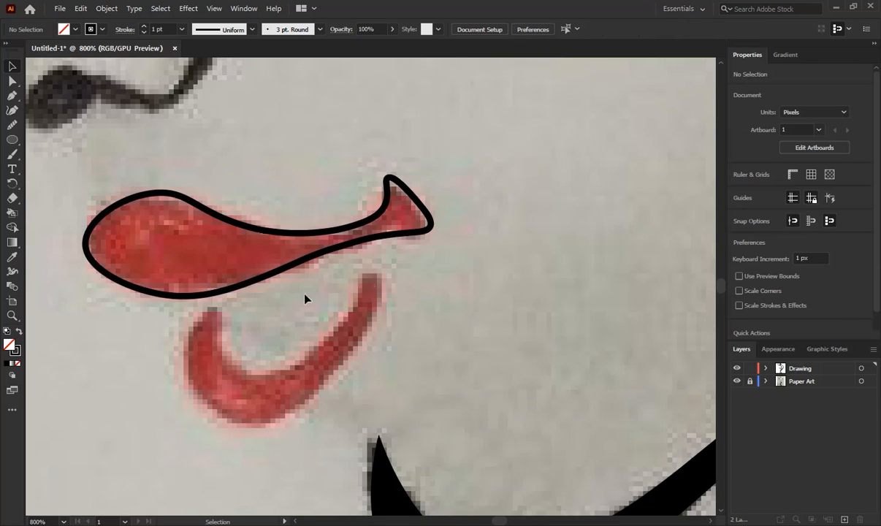
Outline the lower lip with a closed Curvature path about 34 px wide and 25 px high.
{"action": "left_click", "coordinate": [11, 108]}
{"action": "scroll", "coordinate": [259, 387], "scroll_direction": "down", "scroll_amount": 2}
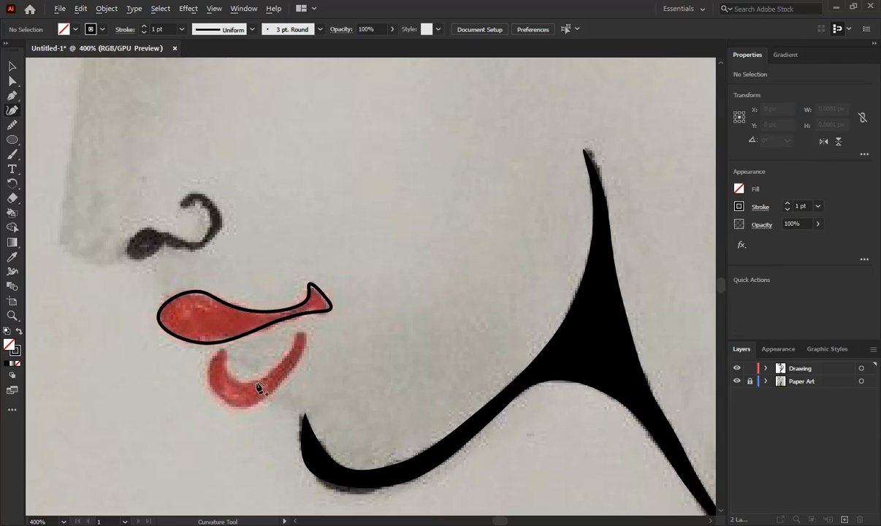
{"action": "left_click", "coordinate": [225, 352]}
{"action": "left_click", "coordinate": [256, 381]}
{"action": "left_click", "coordinate": [295, 335]}
{"action": "left_click", "coordinate": [308, 332]}
{"action": "left_click", "coordinate": [265, 402]}
{"action": "left_click", "coordinate": [208, 389]}
{"action": "left_click", "coordinate": [222, 350]}
Refine the inner and outer curves of the lower lip outline with added and moved anchor points to match the drawing.
{"action": "scroll", "coordinate": [260, 388], "scroll_direction": "up", "scroll_amount": 2}
{"action": "left_click", "coordinate": [204, 354]}
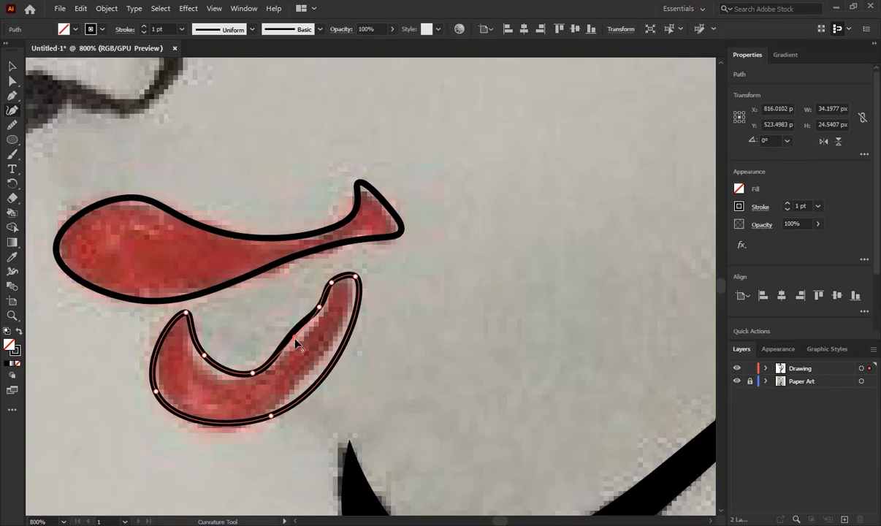
{"action": "left_click_drag", "start_coordinate": [271, 416], "coordinate": [294, 391]}
{"action": "left_click_drag", "start_coordinate": [223, 416], "coordinate": [223, 433]}
{"action": "left_click", "coordinate": [337, 342]}
{"action": "key", "text": "backslash"}
{"action": "key", "text": "shift+grave"}
{"action": "left_click_drag", "start_coordinate": [204, 355], "coordinate": [241, 373]}
{"action": "left_click", "coordinate": [320, 306]}
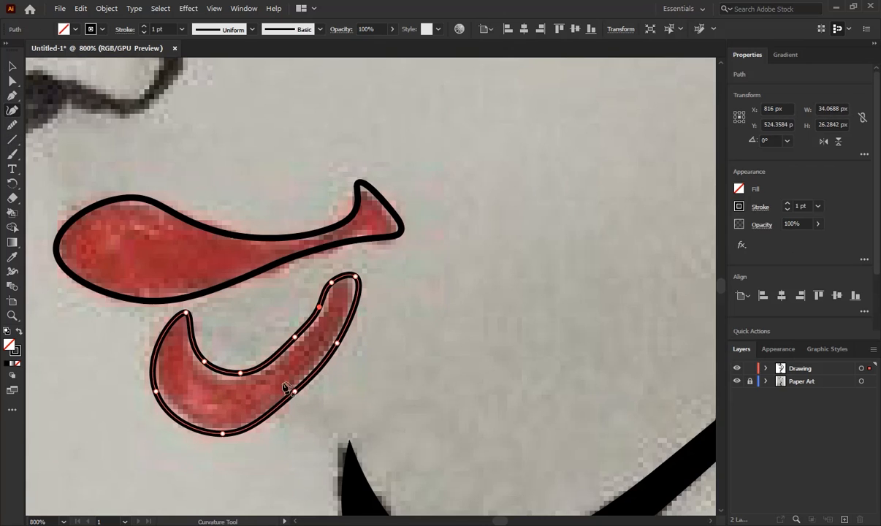
Select both lip shapes, fill them with dark red, remove their strokes, and deselect them.
{"action": "scroll", "coordinate": [216, 377], "scroll_direction": "down", "scroll_amount": 4}
{"action": "scroll", "coordinate": [244, 399], "scroll_direction": "up", "scroll_amount": 1}
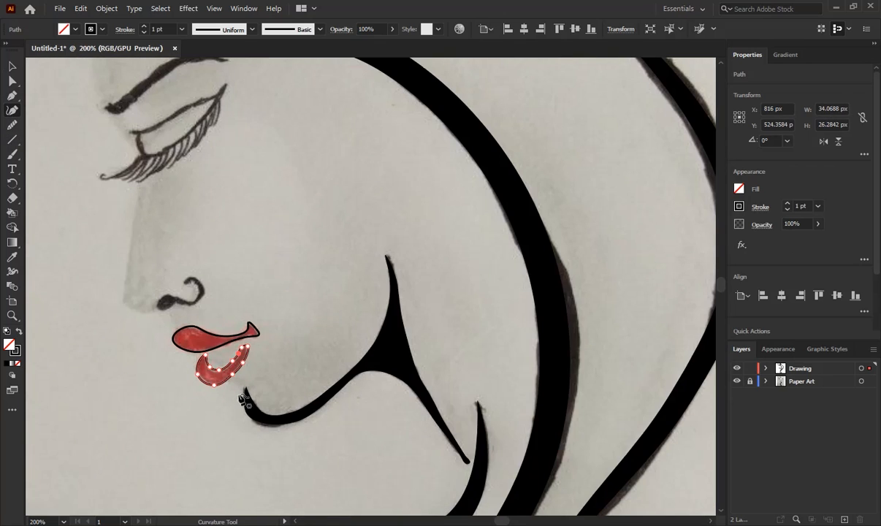
{"action": "left_click", "coordinate": [11, 70]}
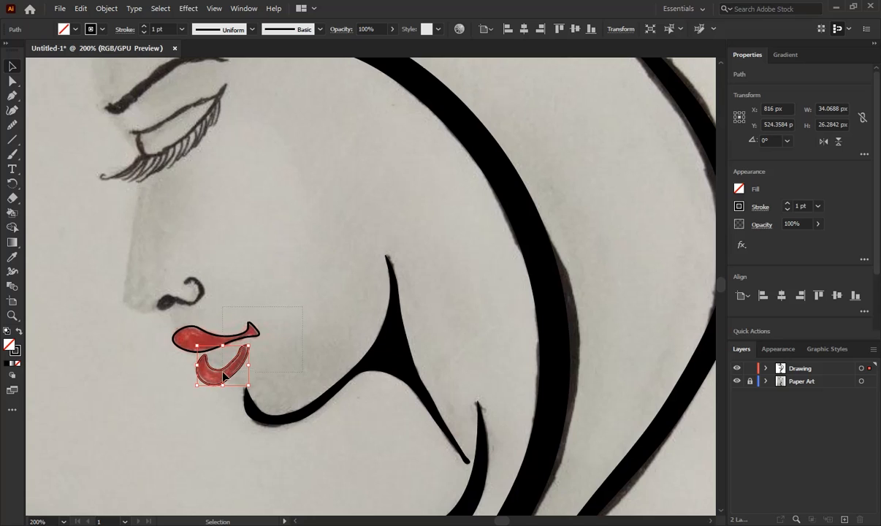
{"action": "left_click_drag", "start_coordinate": [302, 308], "coordinate": [222, 373]}
{"action": "left_click", "coordinate": [79, 30]}
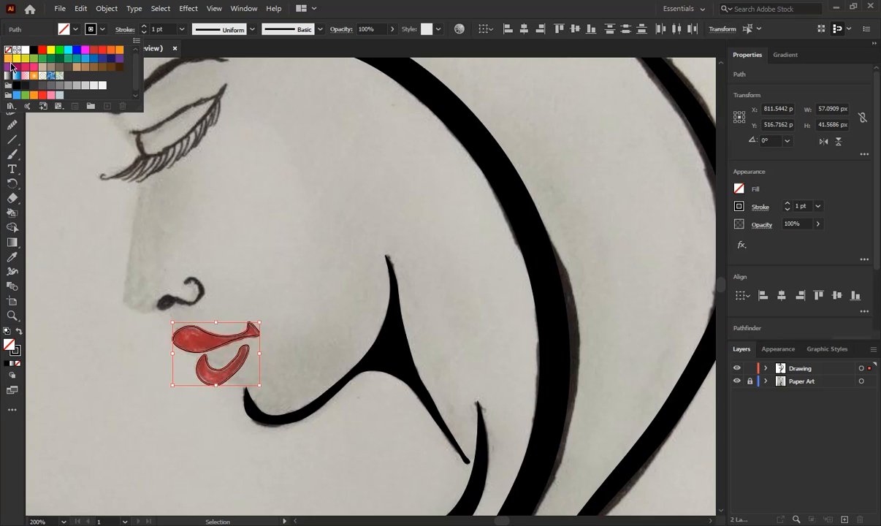
{"action": "left_click", "coordinate": [97, 51]}
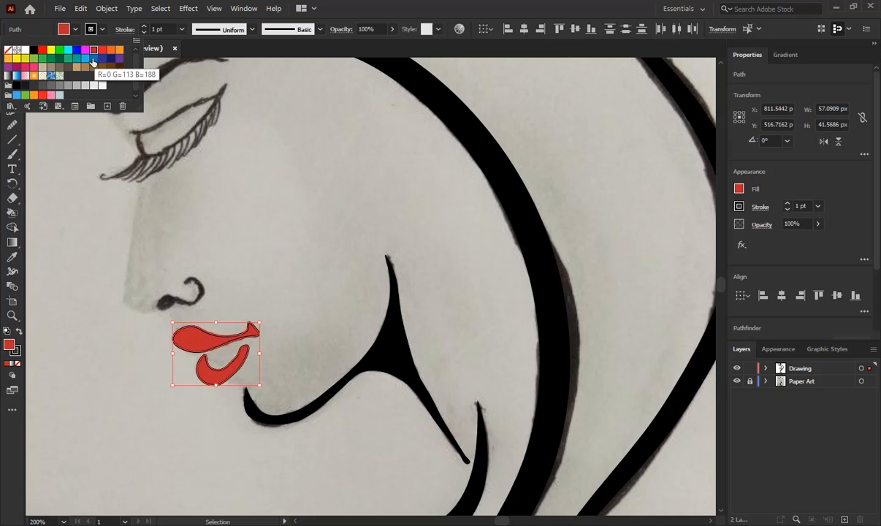
{"action": "left_click", "coordinate": [104, 30]}
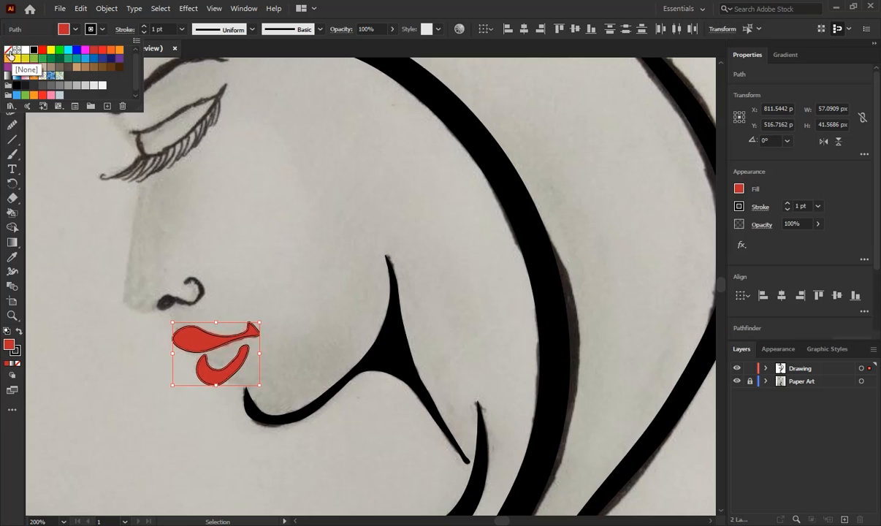
{"action": "left_click", "coordinate": [11, 53]}
{"action": "left_click", "coordinate": [330, 291]}
Draw an open Curvature path along the eyebrow from its inner end to its tail, about 81 px wide and 33 px high.
{"action": "scroll", "coordinate": [333, 322], "scroll_direction": "down", "scroll_amount": 3, "text": "alt"}
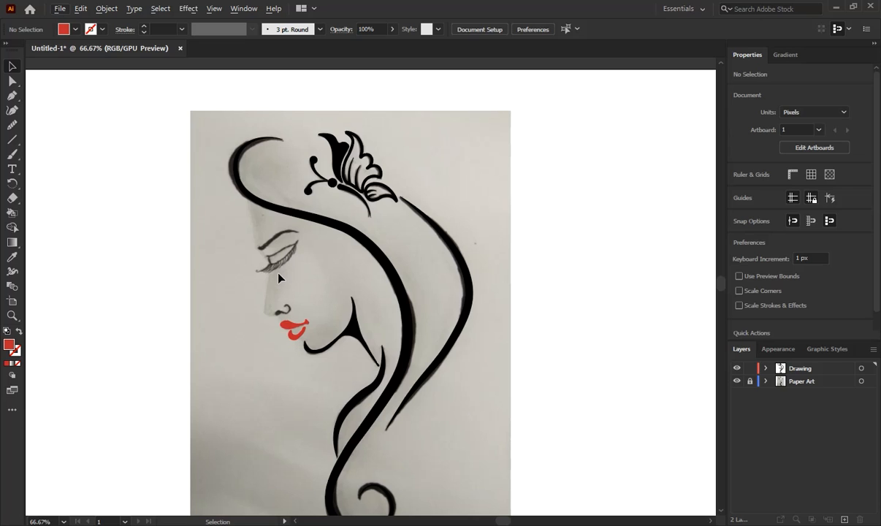
{"action": "scroll", "coordinate": [268, 260], "scroll_direction": "up", "scroll_amount": 5}
{"action": "left_click_drag", "start_coordinate": [265, 226], "coordinate": [224, 329]}
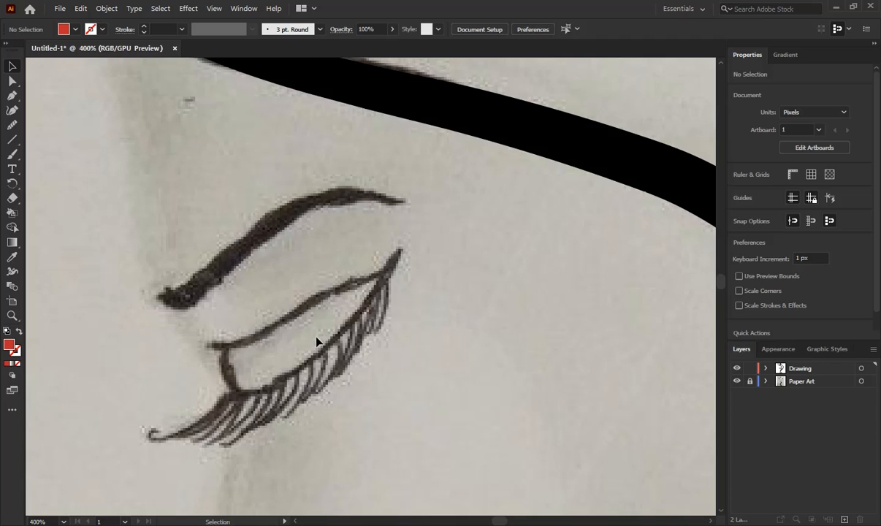
{"action": "left_click", "coordinate": [13, 109]}
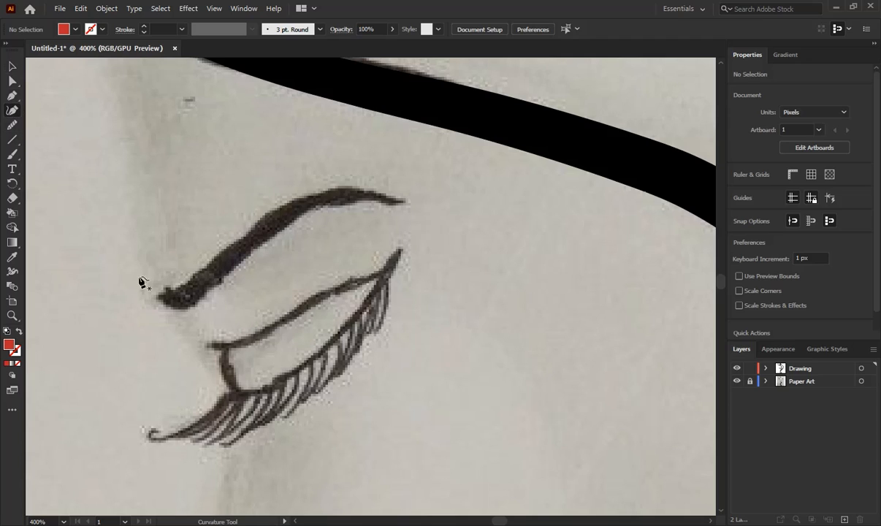
{"action": "left_click", "coordinate": [157, 295]}
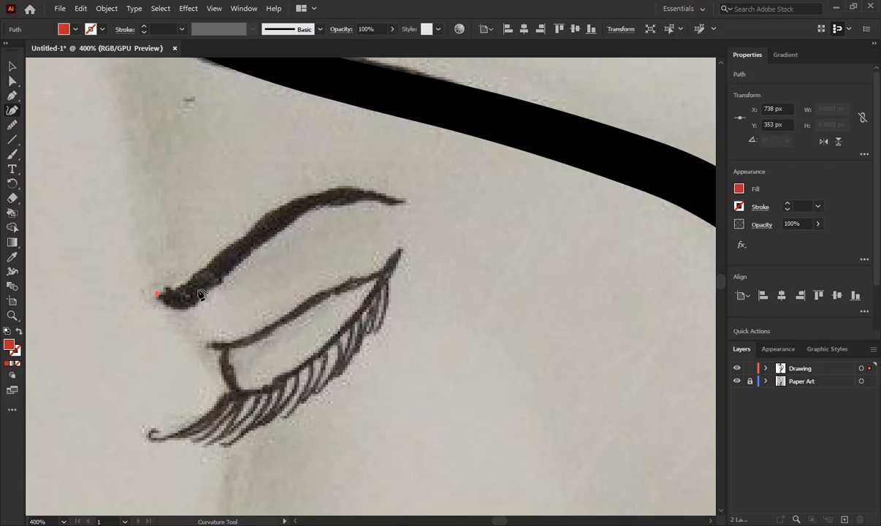
{"action": "left_click", "coordinate": [197, 288]}
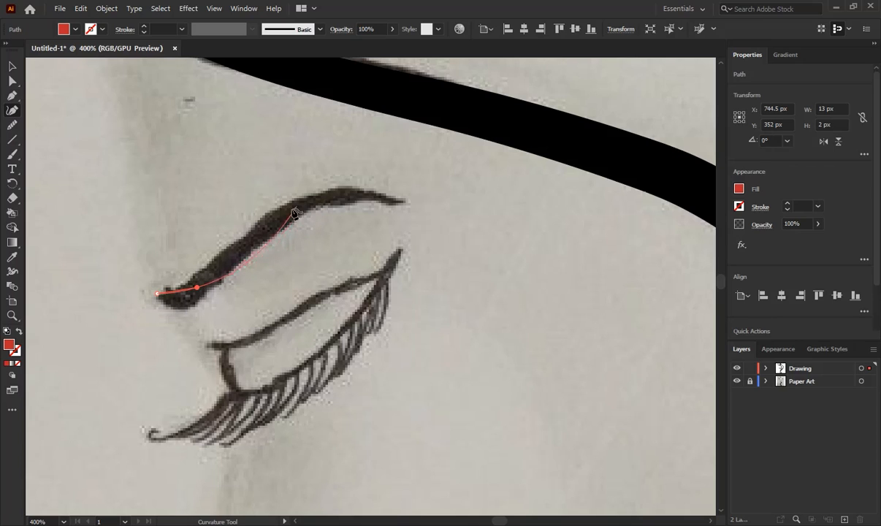
{"action": "left_click", "coordinate": [314, 200]}
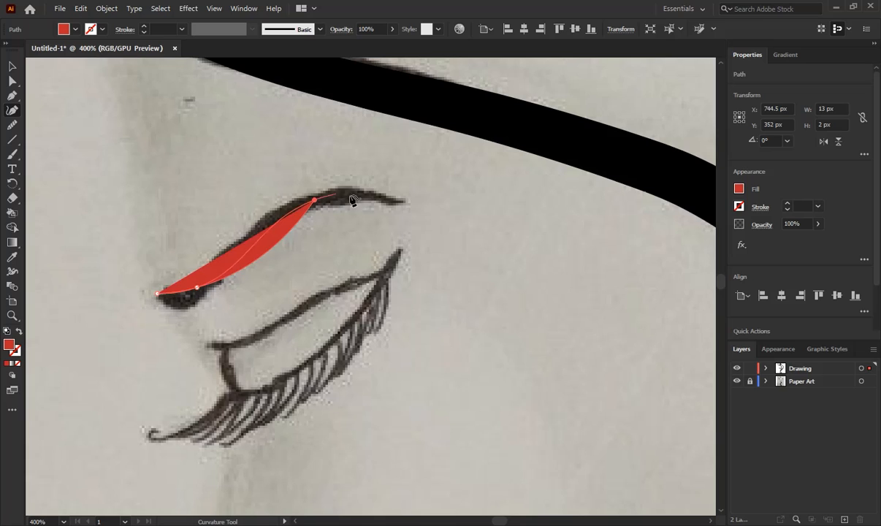
{"action": "left_click", "coordinate": [405, 203]}
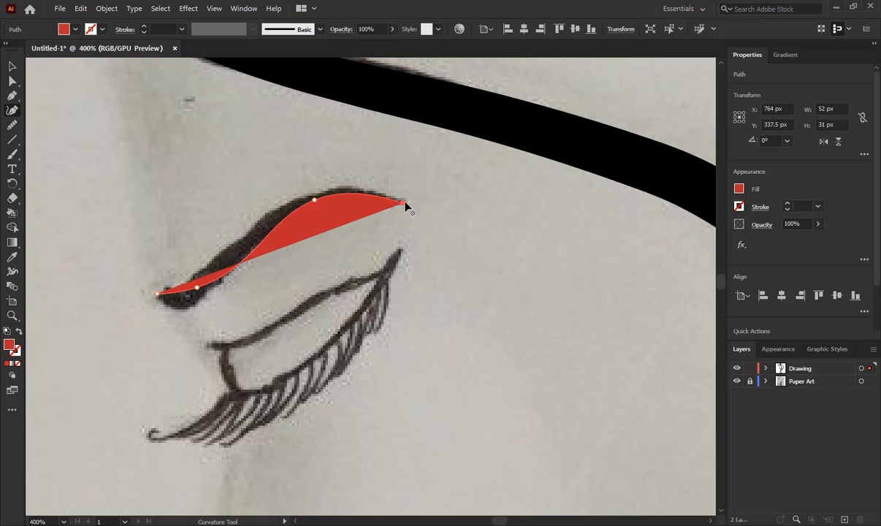
Give the eyebrow path a black 1 pt stroke with no fill, and curve its inner end downward with an added anchor point.
{"action": "left_click", "coordinate": [72, 30]}
{"action": "left_click", "coordinate": [10, 54]}
{"action": "left_click", "coordinate": [72, 30]}
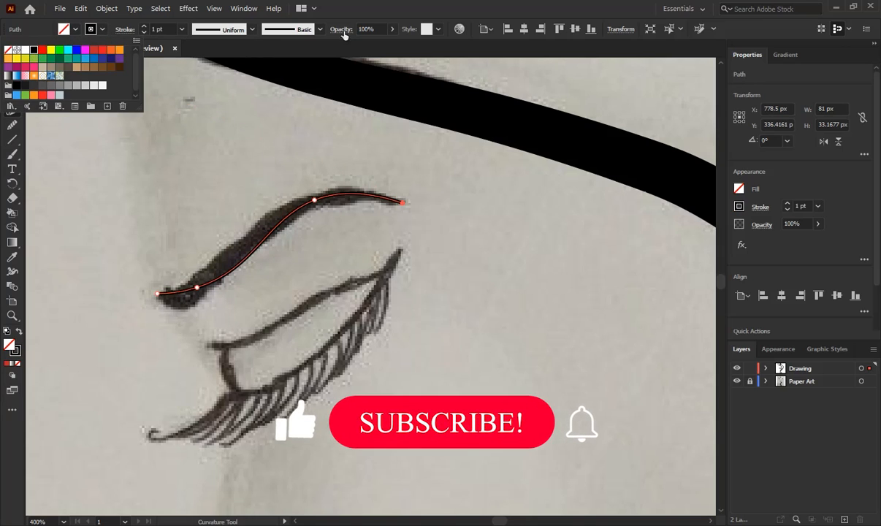
{"action": "left_click", "coordinate": [33, 49]}
{"action": "left_click_drag", "start_coordinate": [175, 292], "coordinate": [180, 298]}
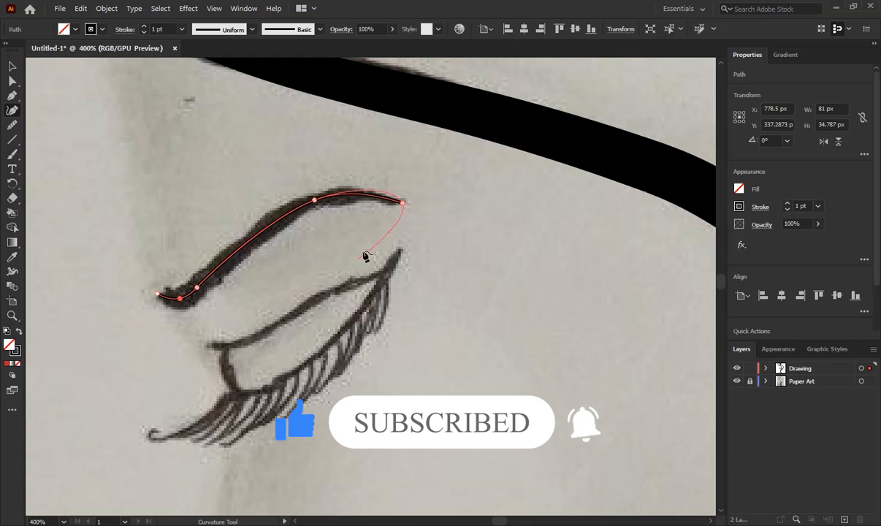
{"action": "left_click", "coordinate": [14, 68]}
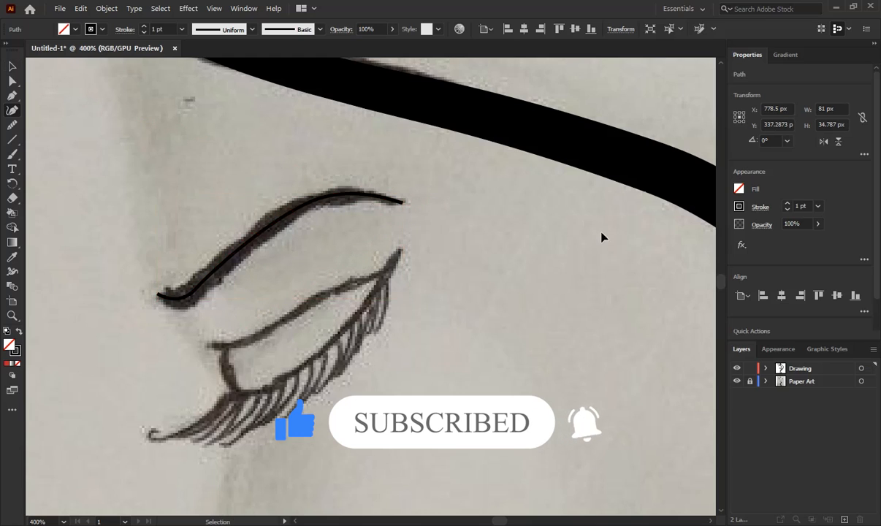
{"action": "left_click", "coordinate": [426, 264]}
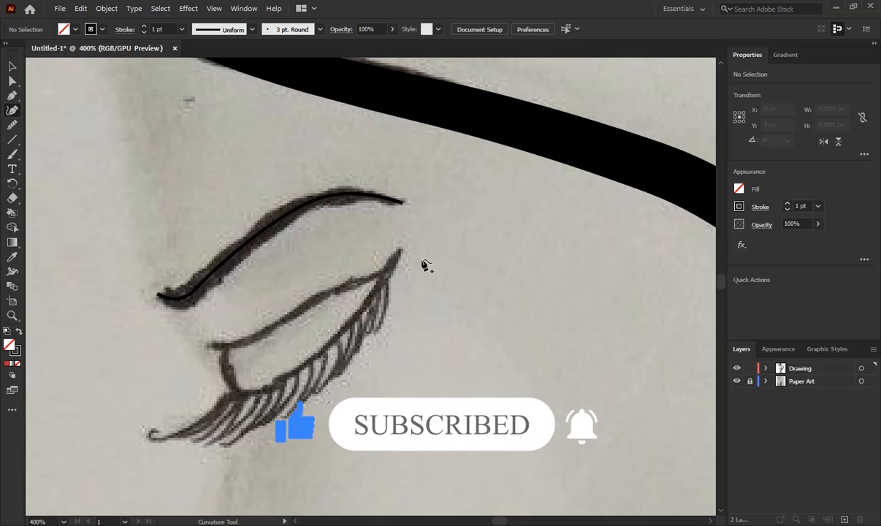
Set the eyebrow's stroke weight to 10 pt and apply the width profile that tapers from a thick start to a pointed end.
{"action": "left_click", "coordinate": [233, 238]}
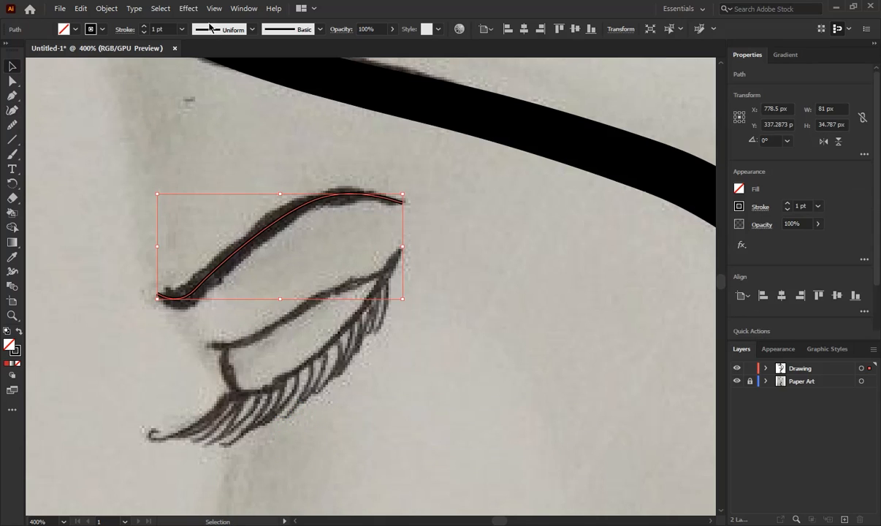
{"action": "left_click", "coordinate": [144, 27]}
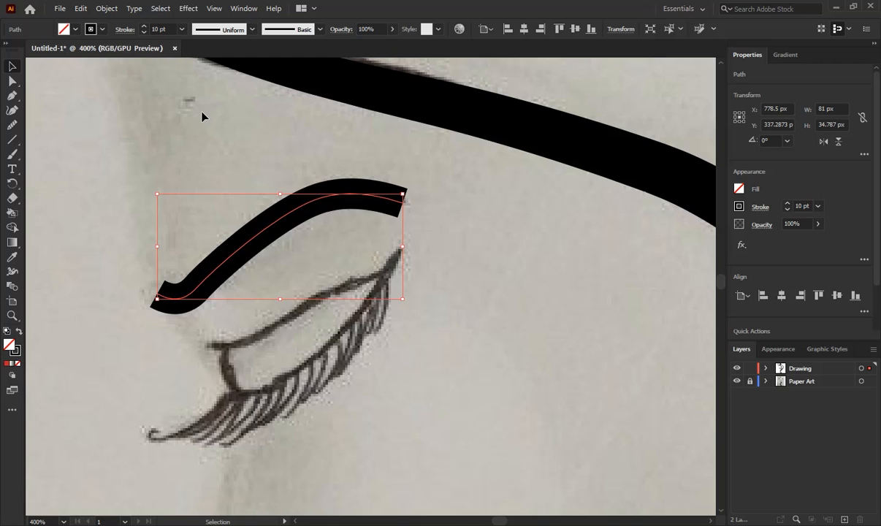
{"action": "left_click", "coordinate": [251, 30]}
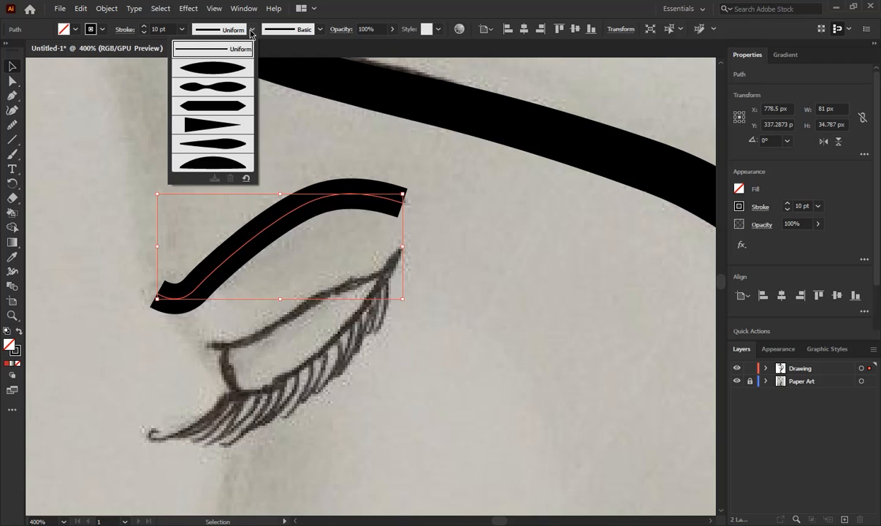
{"action": "left_click", "coordinate": [202, 127]}
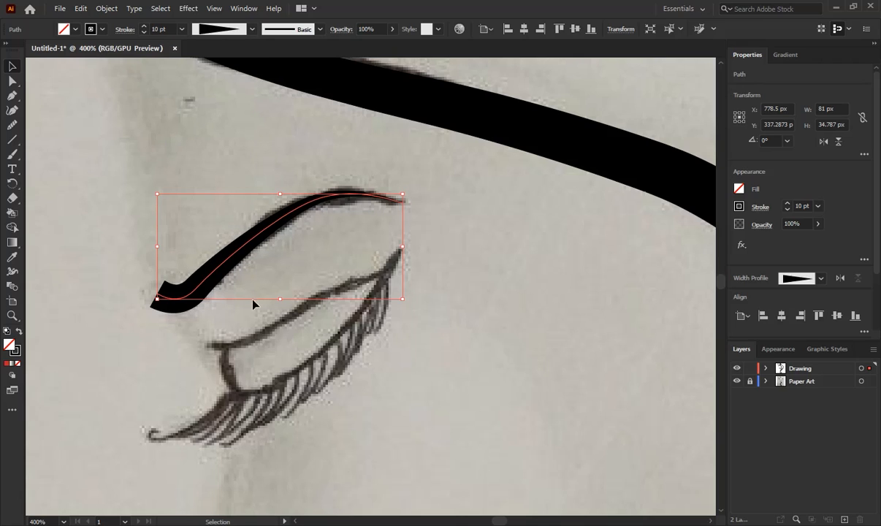
{"action": "left_click", "coordinate": [430, 278]}
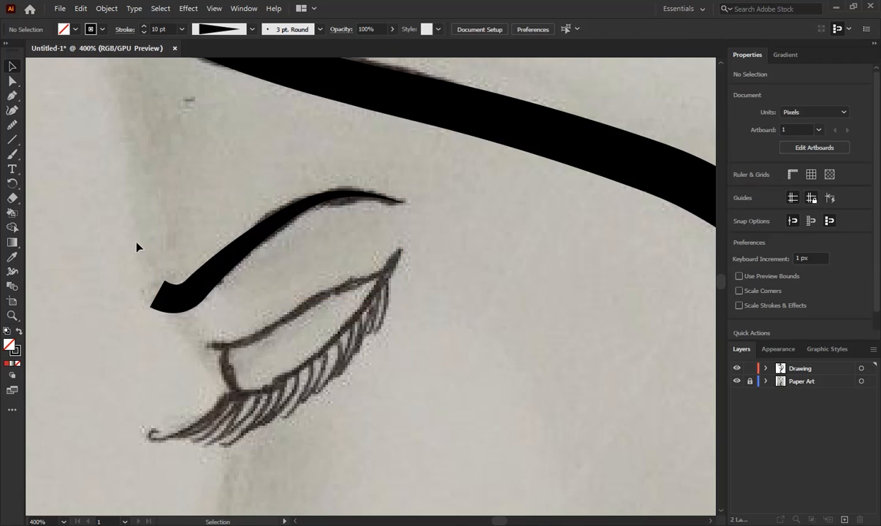
Apply a round cap to the eyebrow stroke and deselect it.
{"action": "left_click", "coordinate": [217, 282]}
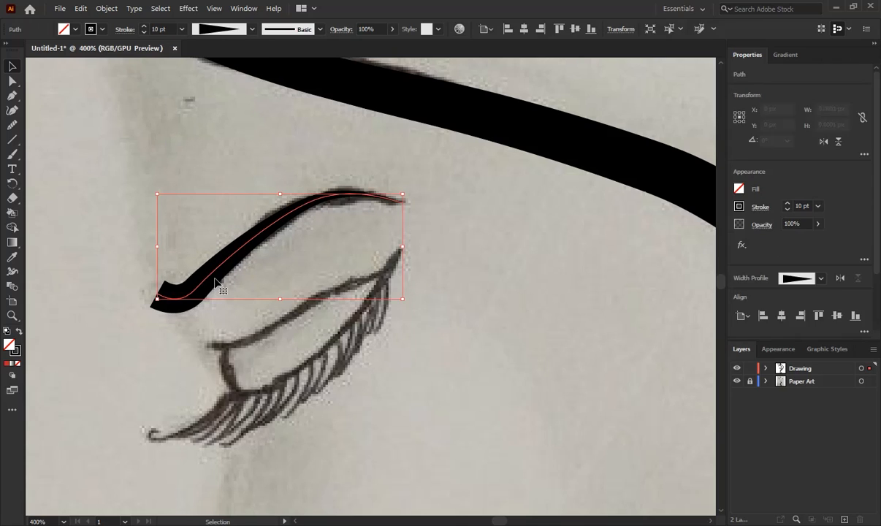
{"action": "left_click", "coordinate": [125, 31]}
{"action": "left_click", "coordinate": [63, 60]}
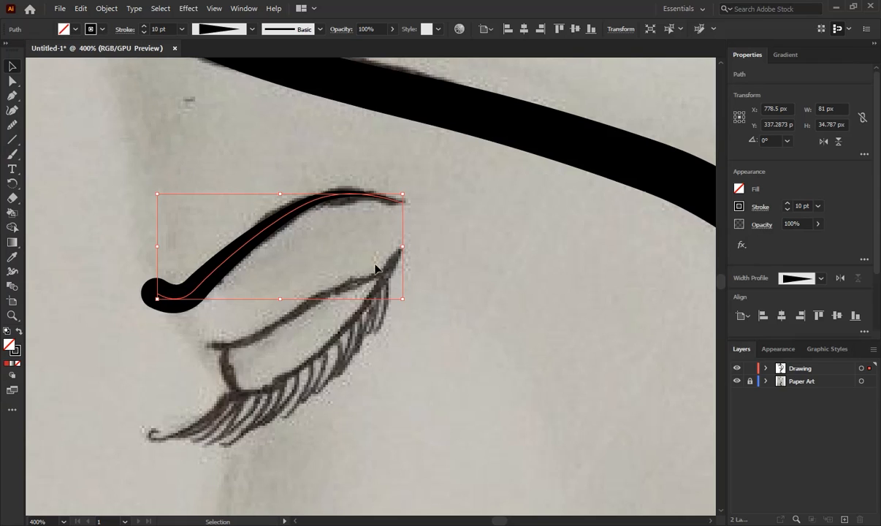
{"action": "left_click", "coordinate": [614, 386]}
Reduce the eyebrow's stroke weight to 7 pt and deselect it.
{"action": "left_click", "coordinate": [281, 222]}
{"action": "double_click", "coordinate": [155, 30]}
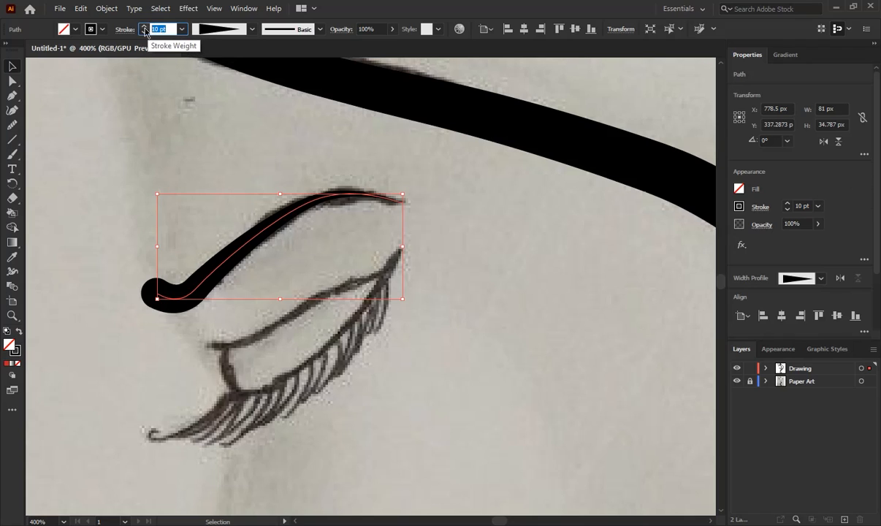
{"action": "type", "text": "7"}
{"action": "key", "text": "Return"}
{"action": "left_click", "coordinate": [511, 349]}
Widen the eyebrow stroke at its middle and near its tail with the Width tool to match the drawing, and deselect it.
{"action": "left_click", "coordinate": [255, 238]}
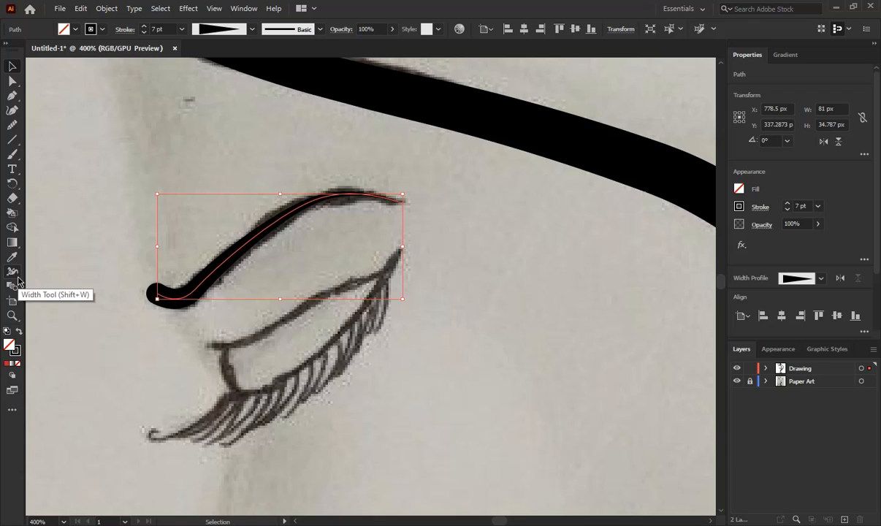
{"action": "left_click", "coordinate": [18, 275]}
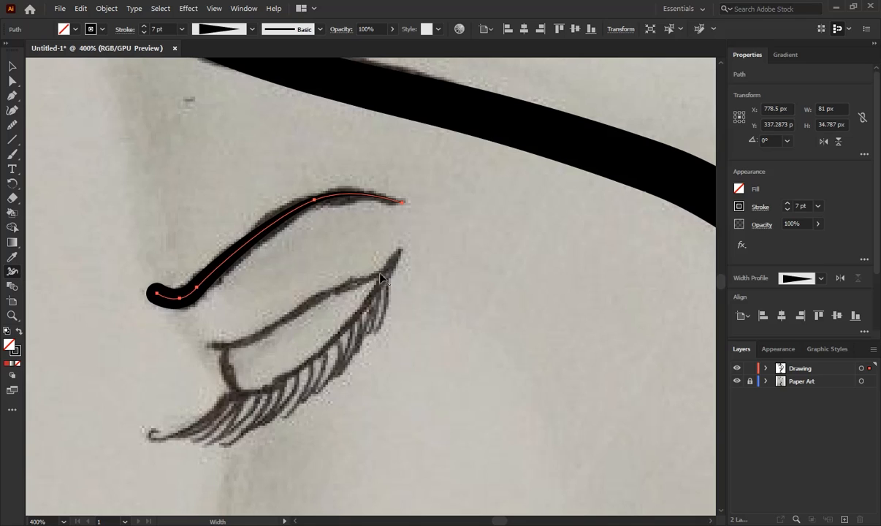
{"action": "left_click_drag", "start_coordinate": [278, 223], "coordinate": [288, 233]}
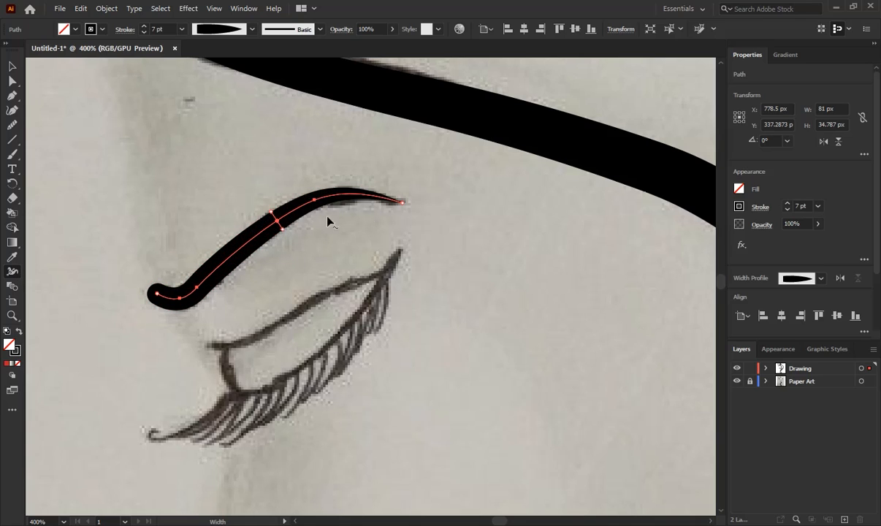
{"action": "left_click_drag", "start_coordinate": [366, 195], "coordinate": [367, 207]}
{"action": "key", "text": "v"}
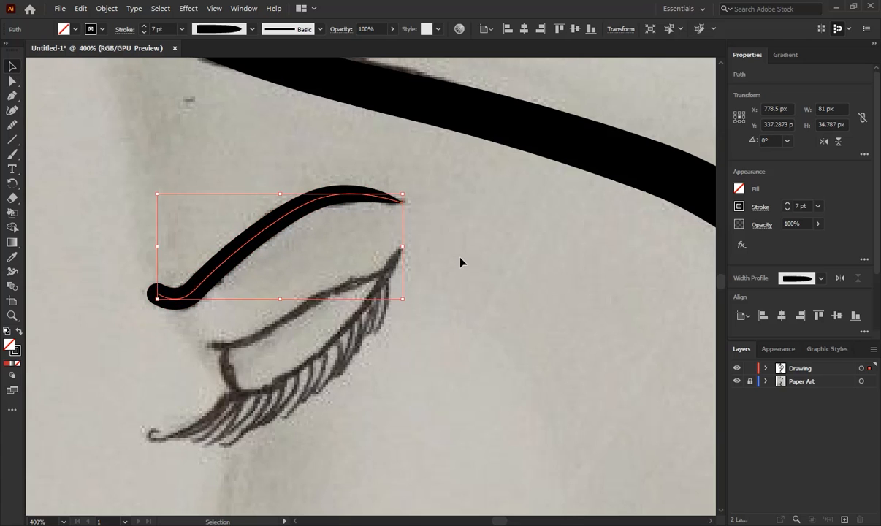
{"action": "left_click", "coordinate": [460, 261]}
Trace the closed eye's upper line, outer tip, lower line and inner edge as one Curvature path about 64 px wide and 47 px high.
{"action": "key", "text": "ctrl+minus"}
{"action": "key", "text": "ctrl+plus"}
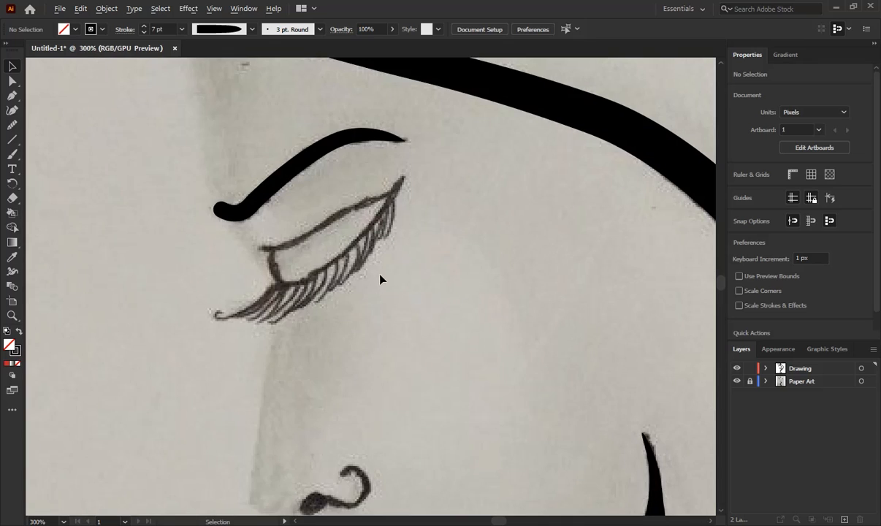
{"action": "left_click", "coordinate": [13, 111]}
{"action": "left_click", "coordinate": [259, 246]}
{"action": "key", "text": "ctrl+z"}
{"action": "left_click", "coordinate": [259, 245]}
{"action": "left_click", "coordinate": [275, 249]}
{"action": "left_click", "coordinate": [356, 206]}
{"action": "left_click", "coordinate": [388, 192]}
{"action": "left_click", "coordinate": [404, 174]}
{"action": "left_click", "coordinate": [311, 274]}
{"action": "left_click", "coordinate": [277, 281]}
{"action": "left_click", "coordinate": [270, 249]}
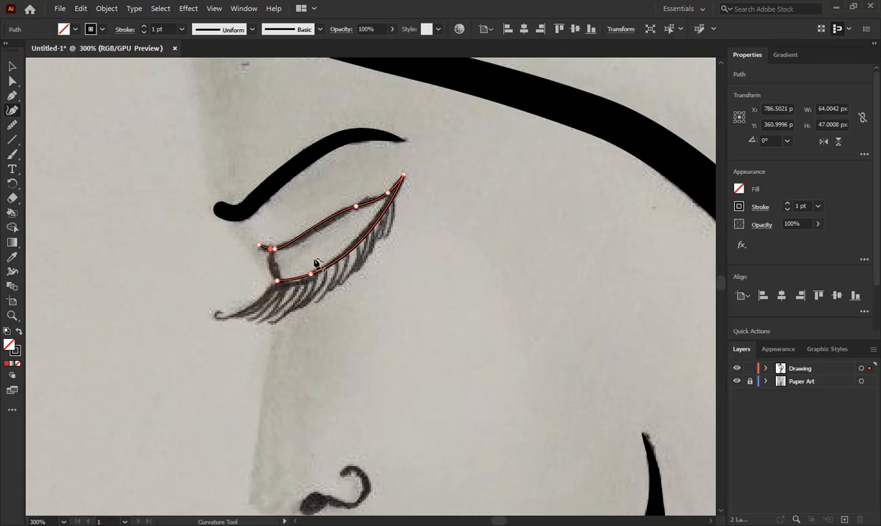
{"action": "key", "text": "Escape"}
Refine the eye outline with added anchor points on its upper and lower curves to match the drawing, and deselect it.
{"action": "scroll", "coordinate": [364, 295], "scroll_direction": "up", "scroll_amount": 1}
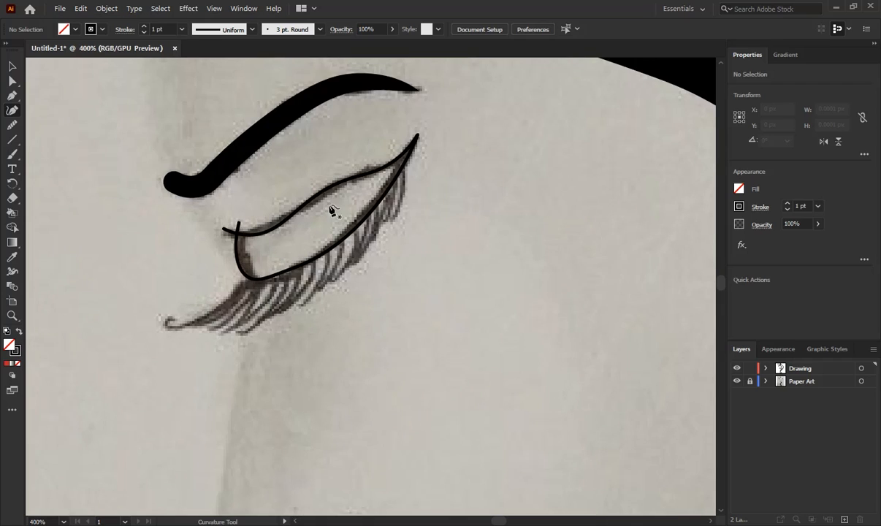
{"action": "left_click", "coordinate": [274, 231]}
{"action": "left_click", "coordinate": [273, 226]}
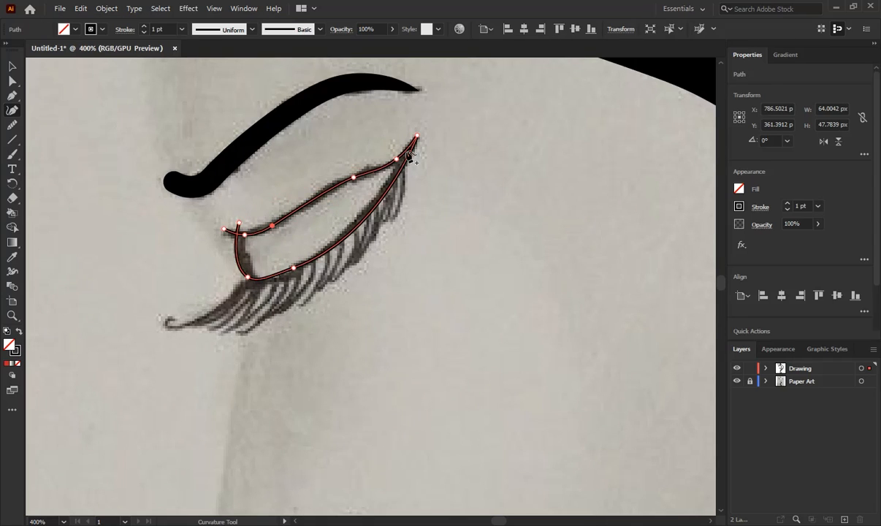
{"action": "left_click", "coordinate": [363, 217]}
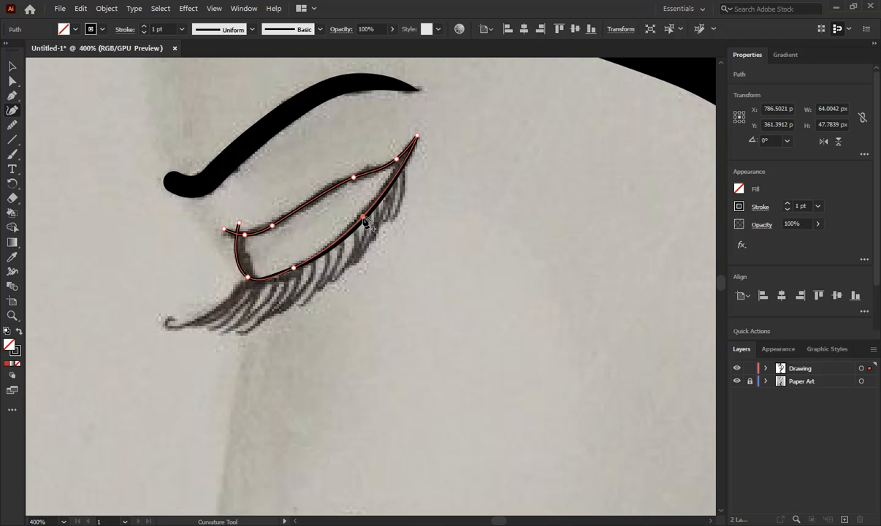
{"action": "key", "text": "v"}
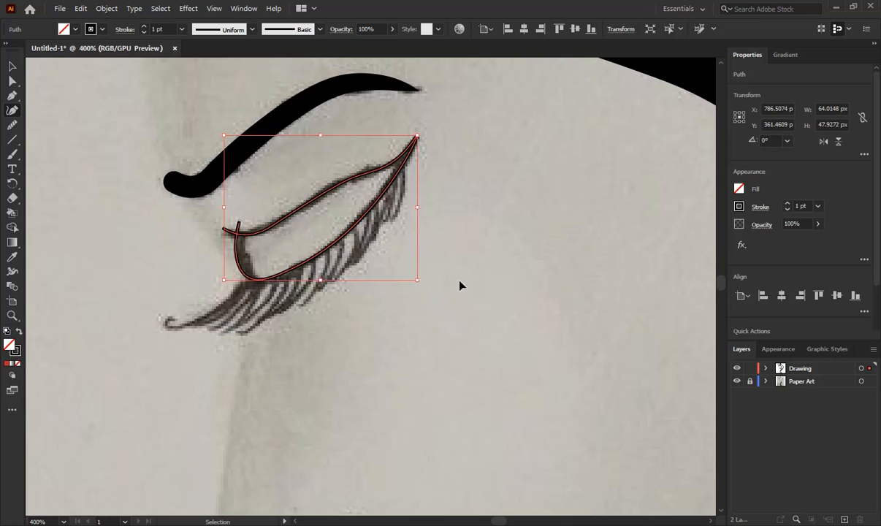
{"action": "left_click", "coordinate": [460, 300], "text": "ctrl"}
Trim the stub extending above the upper line at the eye's inner corner with the Shape Builder tool.
{"action": "scroll", "coordinate": [279, 325], "scroll_direction": "up", "scroll_amount": 3}
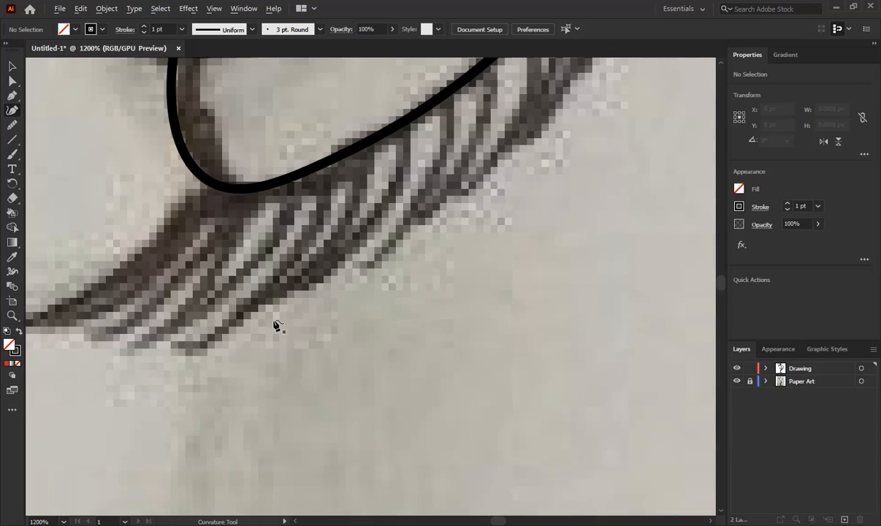
{"action": "scroll", "coordinate": [279, 325], "scroll_direction": "down", "scroll_amount": 2}
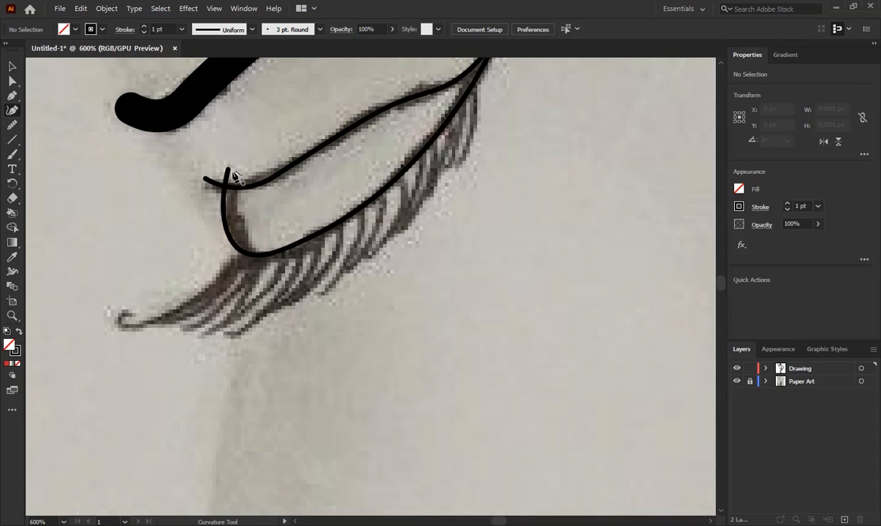
{"action": "left_click", "coordinate": [12, 66]}
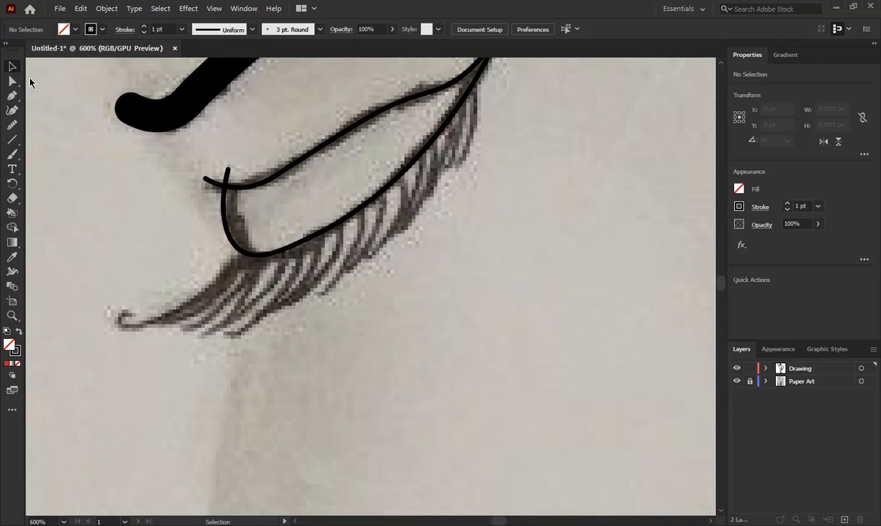
{"action": "left_click", "coordinate": [292, 245]}
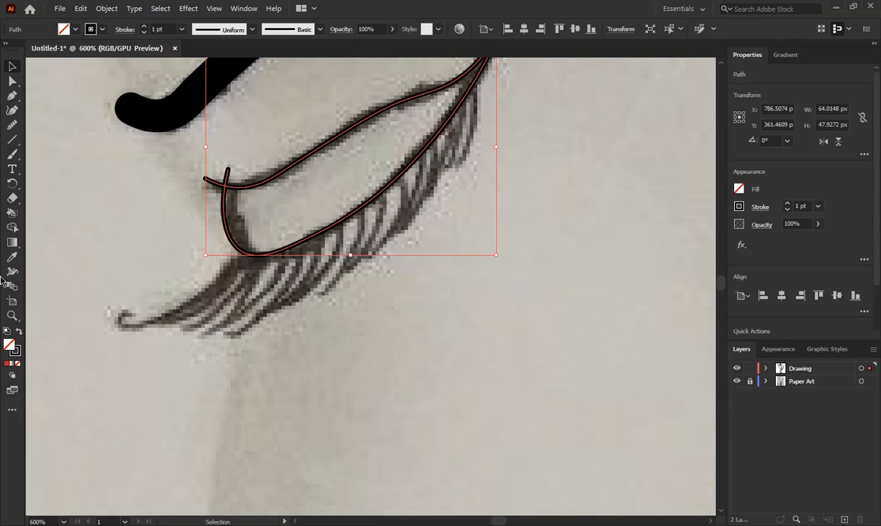
{"action": "left_click", "coordinate": [11, 216]}
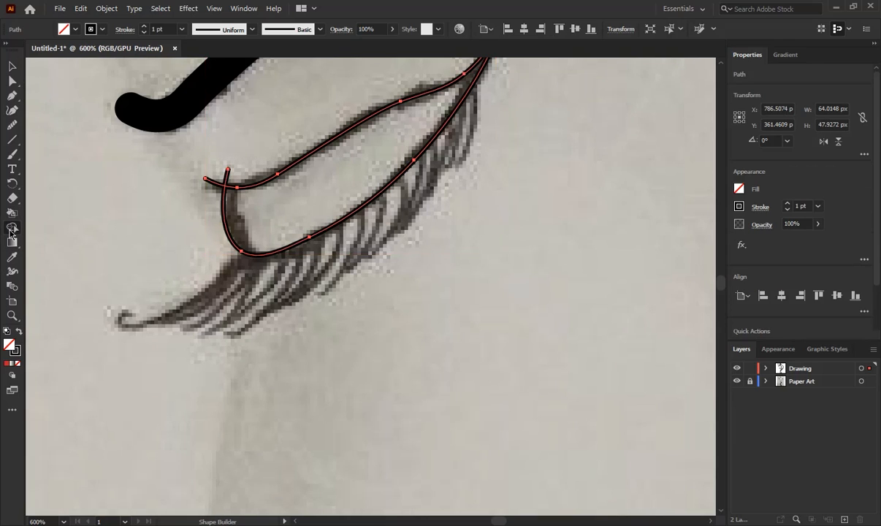
{"action": "left_click", "coordinate": [229, 171], "text": "alt"}
Accept the Pencil tool options with Smooth fidelity, Keep selected on and strokes unfilled, and deselect the eye outline.
{"action": "left_click", "coordinate": [17, 155]}
{"action": "mouse_move", "coordinate": [17, 154]}
{"action": "left_mouse_down"}
{"action": "mouse_move", "coordinate": [41, 154]}
{"action": "mouse_move", "coordinate": [80, 190]}
{"action": "left_mouse_up"}
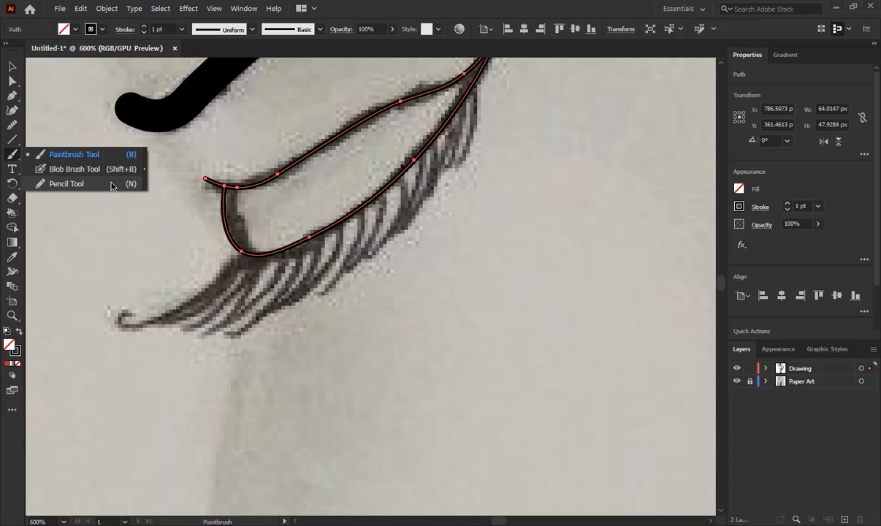
{"action": "left_click", "coordinate": [98, 182]}
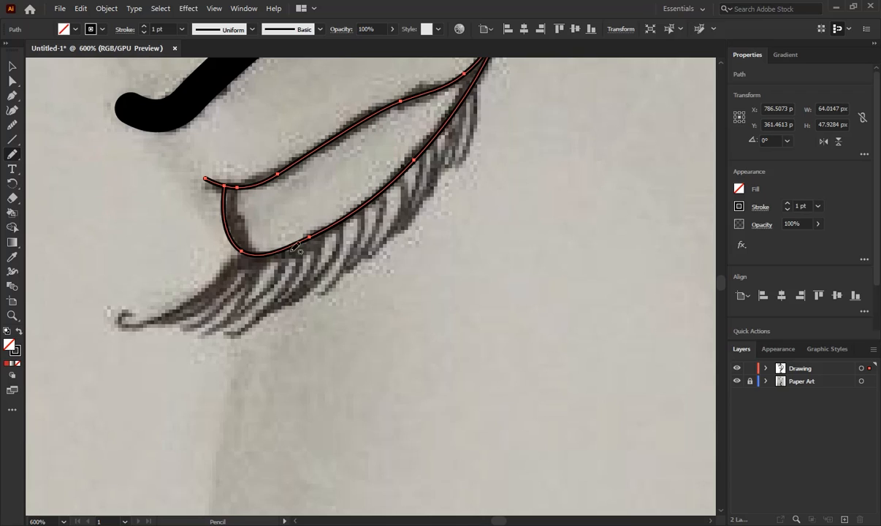
{"action": "double_click", "coordinate": [11, 155]}
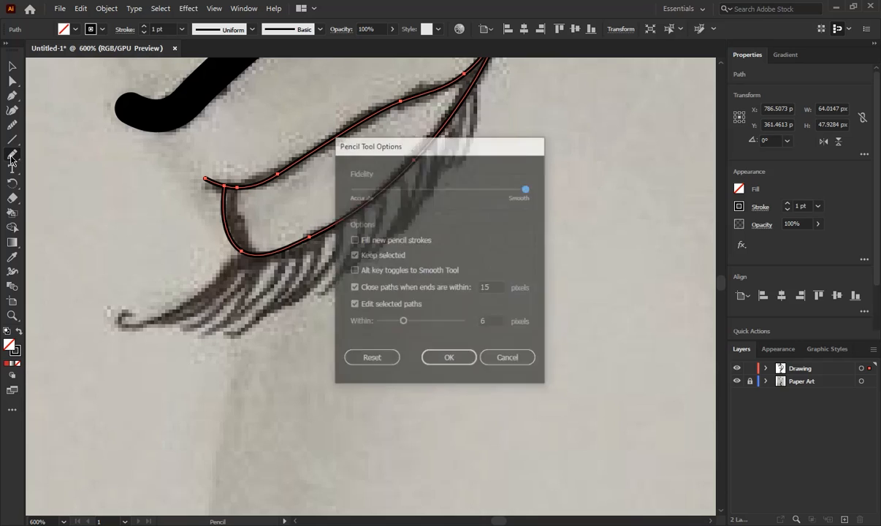
{"action": "left_click_drag", "start_coordinate": [377, 145], "coordinate": [366, 155]}
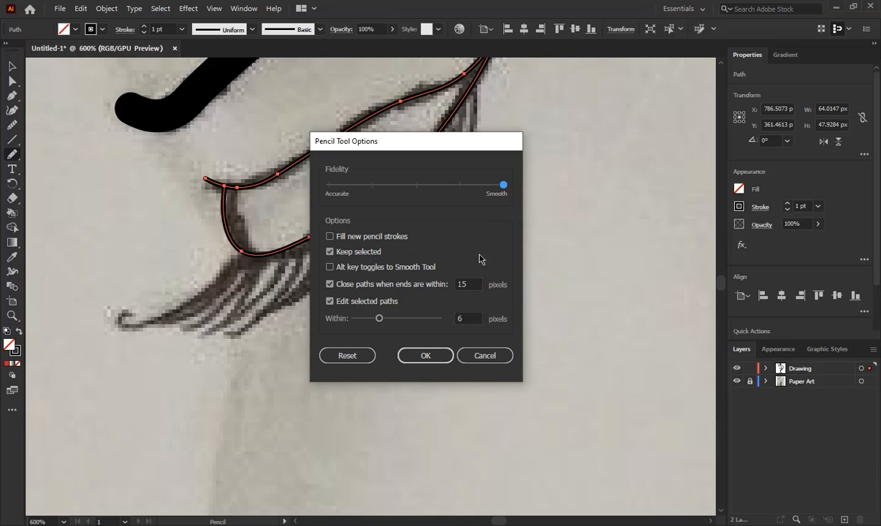
{"action": "left_click", "coordinate": [427, 355]}
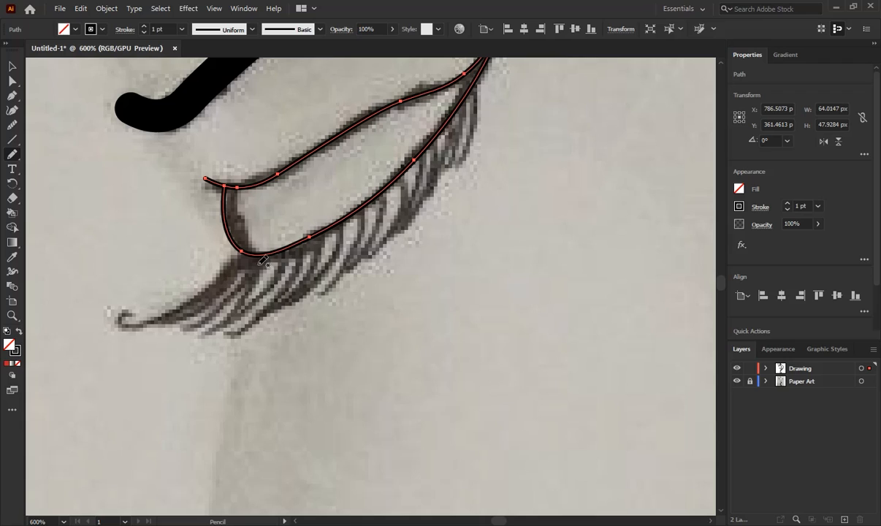
{"action": "left_click", "coordinate": [11, 68]}
{"action": "left_click", "coordinate": [387, 413]}
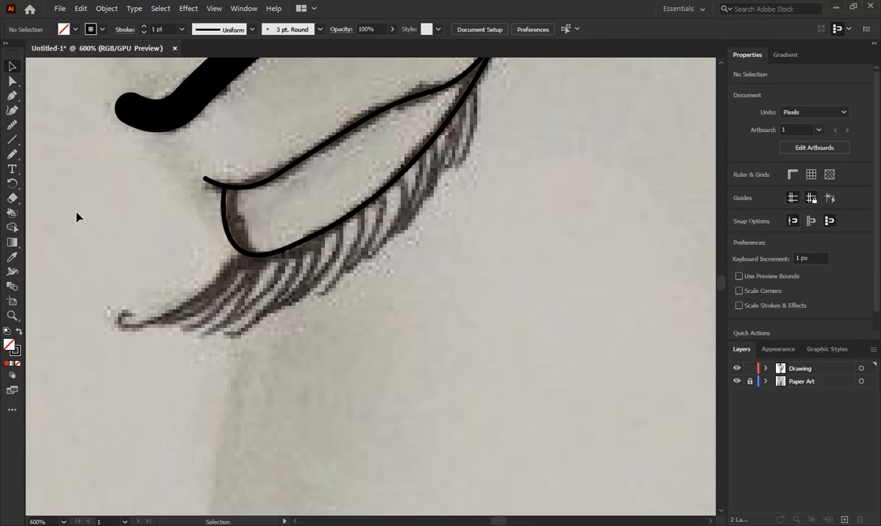
Draw the curved eyelashes freehand with the Pencil tool along the eye's lower line, from the inner corner to the outer tip.
{"action": "left_click", "coordinate": [11, 153]}
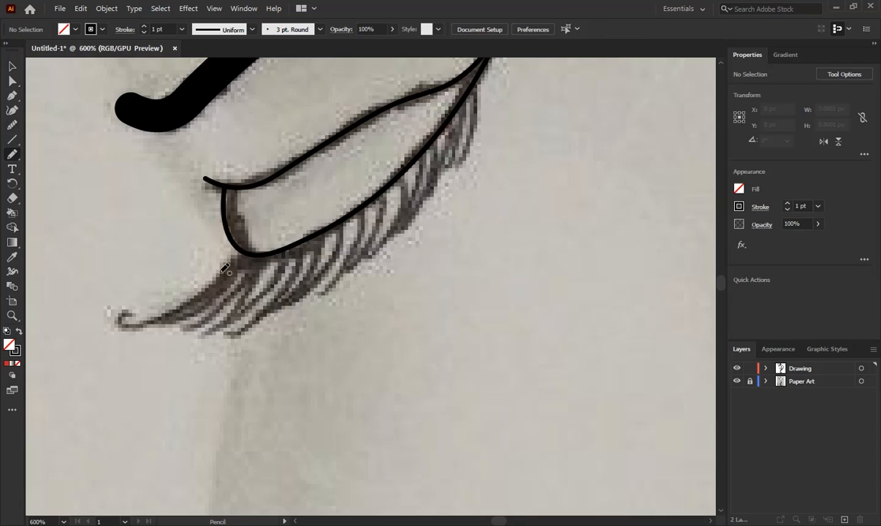
{"action": "scroll", "coordinate": [219, 276], "scroll_direction": "up", "scroll_amount": 2}
{"action": "mouse_move", "coordinate": [257, 252]}
{"action": "left_mouse_down"}
{"action": "mouse_move", "coordinate": [303, 234]}
{"action": "mouse_move", "coordinate": [182, 320]}
{"action": "mouse_move", "coordinate": [120, 344]}
{"action": "mouse_move", "coordinate": [128, 342]}
{"action": "mouse_move", "coordinate": [77, 334]}
{"action": "left_mouse_up"}
{"action": "mouse_move", "coordinate": [331, 216]}
{"action": "left_mouse_down"}
{"action": "mouse_move", "coordinate": [226, 311]}
{"action": "mouse_move", "coordinate": [147, 355]}
{"action": "left_mouse_up"}
{"action": "mouse_move", "coordinate": [349, 217]}
{"action": "left_mouse_down"}
{"action": "mouse_move", "coordinate": [214, 315]}
{"action": "mouse_move", "coordinate": [173, 358]}
{"action": "mouse_move", "coordinate": [219, 368]}
{"action": "left_mouse_up"}
{"action": "left_click_drag", "start_coordinate": [380, 216], "coordinate": [255, 378]}
{"action": "left_click_drag", "start_coordinate": [402, 200], "coordinate": [290, 381]}
{"action": "mouse_move", "coordinate": [412, 179]}
{"action": "left_mouse_down"}
{"action": "mouse_move", "coordinate": [338, 367]}
{"action": "mouse_move", "coordinate": [377, 337]}
{"action": "left_mouse_up"}
{"action": "left_click_drag", "start_coordinate": [377, 337], "coordinate": [271, 361]}
{"action": "left_click_drag", "start_coordinate": [341, 210], "coordinate": [302, 337]}
{"action": "mouse_move", "coordinate": [359, 195]}
{"action": "left_mouse_down"}
{"action": "mouse_move", "coordinate": [315, 334]}
{"action": "mouse_move", "coordinate": [342, 325]}
{"action": "left_mouse_up"}
{"action": "mouse_move", "coordinate": [397, 183]}
{"action": "left_mouse_down"}
{"action": "mouse_move", "coordinate": [362, 327]}
{"action": "mouse_move", "coordinate": [373, 324]}
{"action": "mouse_move", "coordinate": [331, 364]}
{"action": "left_mouse_up"}
{"action": "left_click_drag", "start_coordinate": [363, 233], "coordinate": [312, 393]}
{"action": "left_click_drag", "start_coordinate": [352, 235], "coordinate": [302, 373]}
{"action": "left_click_drag", "start_coordinate": [378, 224], "coordinate": [355, 378]}
{"action": "mouse_move", "coordinate": [392, 213]}
{"action": "left_mouse_down"}
{"action": "mouse_move", "coordinate": [359, 377]}
{"action": "mouse_move", "coordinate": [384, 365]}
{"action": "mouse_move", "coordinate": [405, 325]}
{"action": "left_mouse_up"}
{"action": "mouse_move", "coordinate": [432, 191]}
{"action": "left_mouse_down"}
{"action": "mouse_move", "coordinate": [376, 283]}
{"action": "mouse_move", "coordinate": [364, 396]}
{"action": "left_mouse_up"}
{"action": "left_click_drag", "start_coordinate": [386, 270], "coordinate": [387, 376]}
{"action": "mouse_move", "coordinate": [395, 264]}
{"action": "left_mouse_down"}
{"action": "mouse_move", "coordinate": [399, 357]}
{"action": "mouse_move", "coordinate": [412, 344]}
{"action": "left_mouse_up"}
{"action": "left_click_drag", "start_coordinate": [420, 235], "coordinate": [426, 332]}
{"action": "left_click_drag", "start_coordinate": [432, 220], "coordinate": [444, 337]}
{"action": "left_click_drag", "start_coordinate": [444, 209], "coordinate": [460, 308]}
{"action": "left_click_drag", "start_coordinate": [455, 191], "coordinate": [474, 289]}
{"action": "left_click_drag", "start_coordinate": [468, 181], "coordinate": [508, 283]}
{"action": "left_click_drag", "start_coordinate": [482, 166], "coordinate": [519, 257]}
{"action": "left_click", "coordinate": [466, 209], "text": "ctrl"}
{"action": "left_click_drag", "start_coordinate": [459, 191], "coordinate": [475, 287]}
{"action": "mouse_move", "coordinate": [485, 156]}
{"action": "left_mouse_down"}
{"action": "mouse_move", "coordinate": [520, 251]}
{"action": "mouse_move", "coordinate": [524, 244]}
{"action": "left_mouse_up"}
{"action": "left_click_drag", "start_coordinate": [491, 154], "coordinate": [473, 225]}
{"action": "left_click_drag", "start_coordinate": [495, 328], "coordinate": [470, 222]}
{"action": "key", "text": "ctrl+z"}
{"action": "key", "text": "ctrl+z"}
{"action": "mouse_move", "coordinate": [495, 324]}
{"action": "left_mouse_down"}
{"action": "mouse_move", "coordinate": [475, 223]}
{"action": "mouse_move", "coordinate": [490, 197]}
{"action": "left_mouse_up"}
{"action": "left_click_drag", "start_coordinate": [499, 290], "coordinate": [488, 205]}
{"action": "left_click_drag", "start_coordinate": [523, 298], "coordinate": [499, 193]}
{"action": "mouse_move", "coordinate": [531, 293]}
{"action": "left_mouse_down"}
{"action": "mouse_move", "coordinate": [504, 185]}
{"action": "mouse_move", "coordinate": [510, 177]}
{"action": "left_mouse_up"}
{"action": "left_click_drag", "start_coordinate": [538, 248], "coordinate": [513, 170]}
{"action": "left_click_drag", "start_coordinate": [527, 267], "coordinate": [528, 271]}
{"action": "mouse_move", "coordinate": [523, 157]}
{"action": "left_mouse_down"}
{"action": "mouse_move", "coordinate": [559, 264]}
{"action": "mouse_move", "coordinate": [554, 227]}
{"action": "left_mouse_up"}
{"action": "left_click_drag", "start_coordinate": [535, 139], "coordinate": [568, 227]}
{"action": "left_click_drag", "start_coordinate": [522, 162], "coordinate": [555, 239]}
{"action": "left_click_drag", "start_coordinate": [542, 124], "coordinate": [564, 168]}
{"action": "scroll", "coordinate": [568, 184], "scroll_direction": "down", "scroll_amount": 3}
{"action": "key", "text": "v"}
{"action": "left_click", "coordinate": [442, 333]}
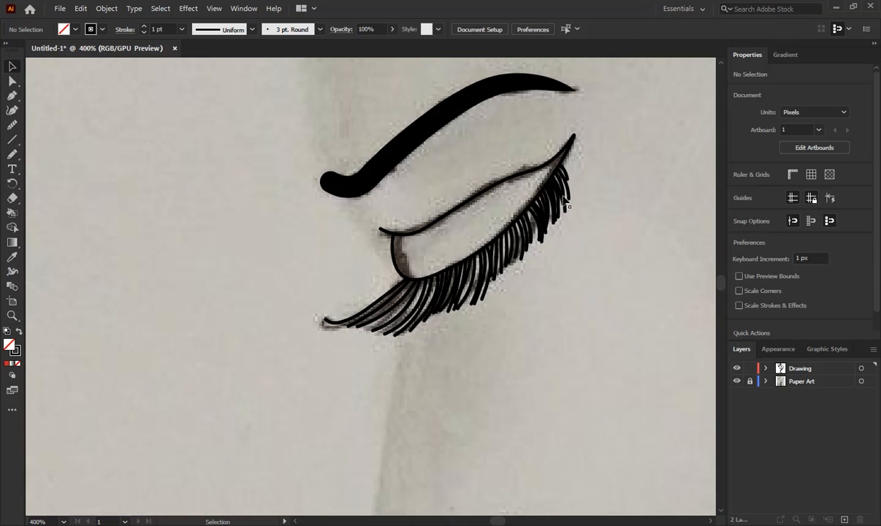
Select all the eyelash strokes without the eye outline and apply the triangular tapered width profile to them.
{"action": "left_click_drag", "start_coordinate": [436, 366], "coordinate": [438, 367]}
{"action": "left_click_drag", "start_coordinate": [528, 315], "coordinate": [455, 273]}
{"action": "left_click_drag", "start_coordinate": [563, 271], "coordinate": [504, 249]}
{"action": "left_click_drag", "start_coordinate": [595, 238], "coordinate": [528, 219]}
{"action": "left_click_drag", "start_coordinate": [587, 211], "coordinate": [562, 181]}
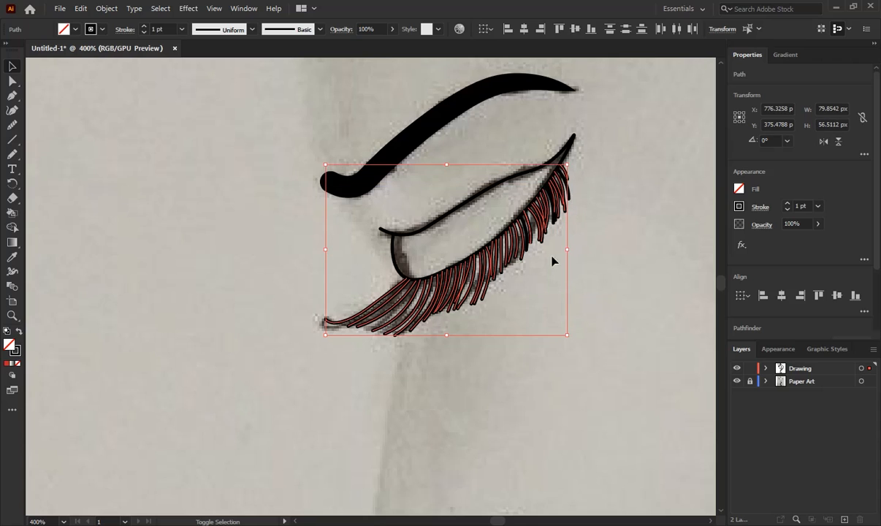
{"action": "left_click", "coordinate": [251, 30]}
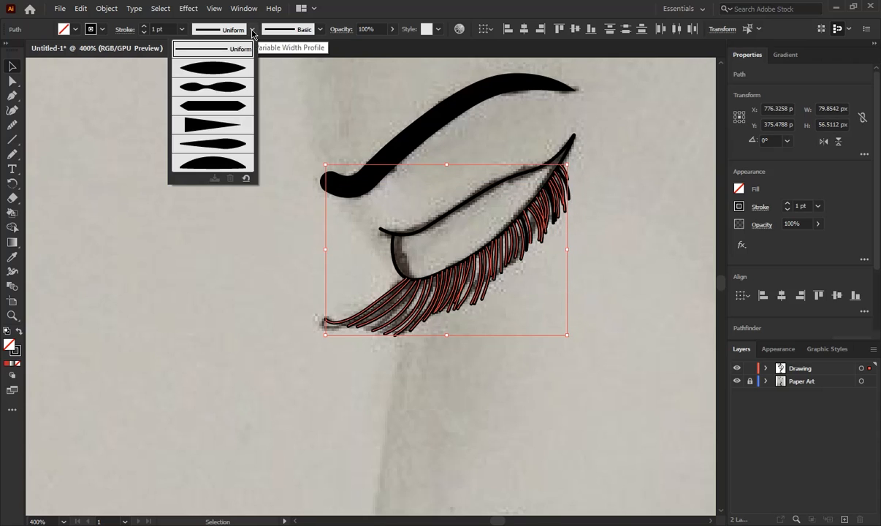
{"action": "left_click", "coordinate": [198, 129]}
{"action": "left_click", "coordinate": [301, 409]}
Apply the triangular tapered width profile to the outermost lash and deselect it.
{"action": "left_click_drag", "start_coordinate": [568, 193], "coordinate": [565, 189]}
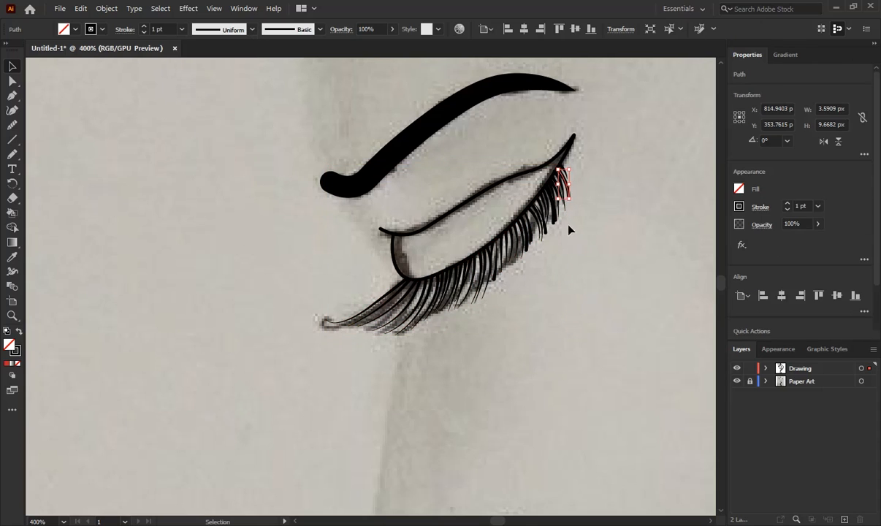
{"action": "left_click", "coordinate": [203, 31]}
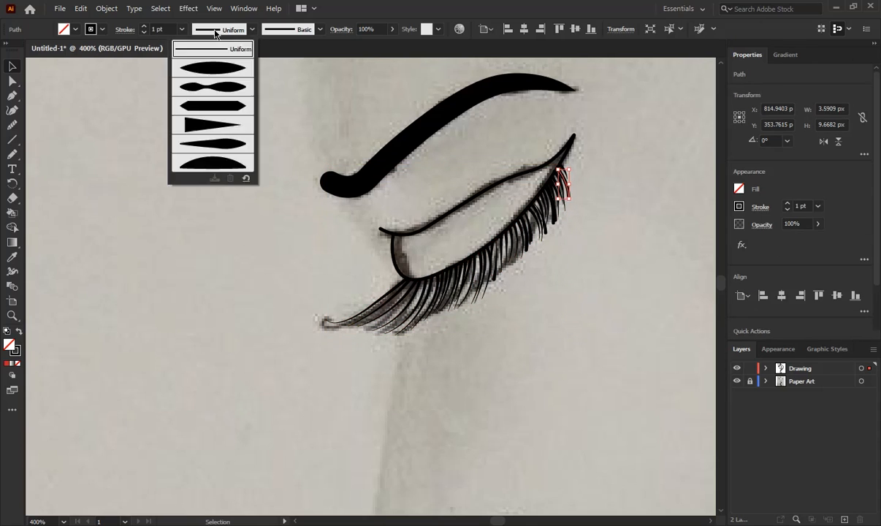
{"action": "left_click", "coordinate": [200, 124]}
{"action": "left_click", "coordinate": [588, 271]}
Select several blunt-ended lashes in the outer half of the lash line and give them the triangular tapered profile.
{"action": "scroll", "coordinate": [573, 242], "scroll_direction": "up", "scroll_amount": 6}
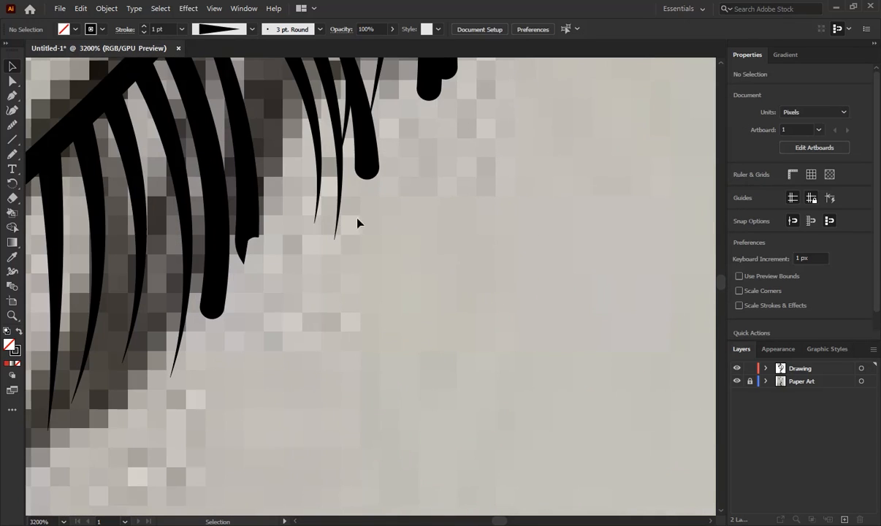
{"action": "scroll", "coordinate": [348, 199], "scroll_direction": "down", "scroll_amount": 1}
{"action": "left_click", "coordinate": [219, 217]}
{"action": "left_click", "coordinate": [354, 184], "text": "shift"}
{"action": "scroll", "coordinate": [355, 196], "scroll_direction": "down", "scroll_amount": 2}
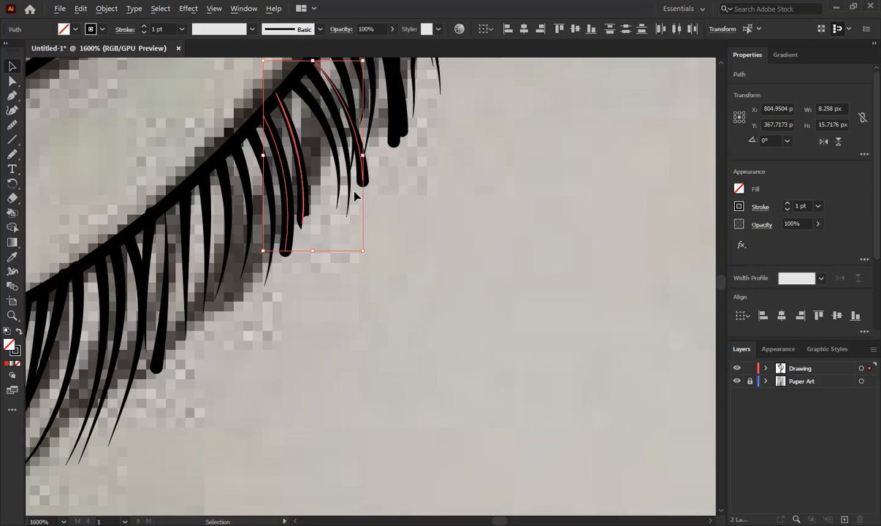
{"action": "left_click", "coordinate": [403, 122], "text": "shift"}
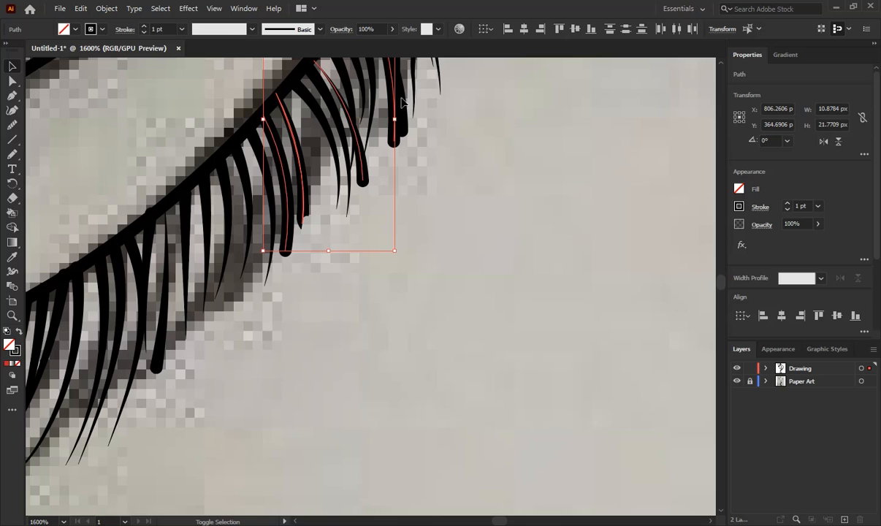
{"action": "left_click", "coordinate": [198, 32]}
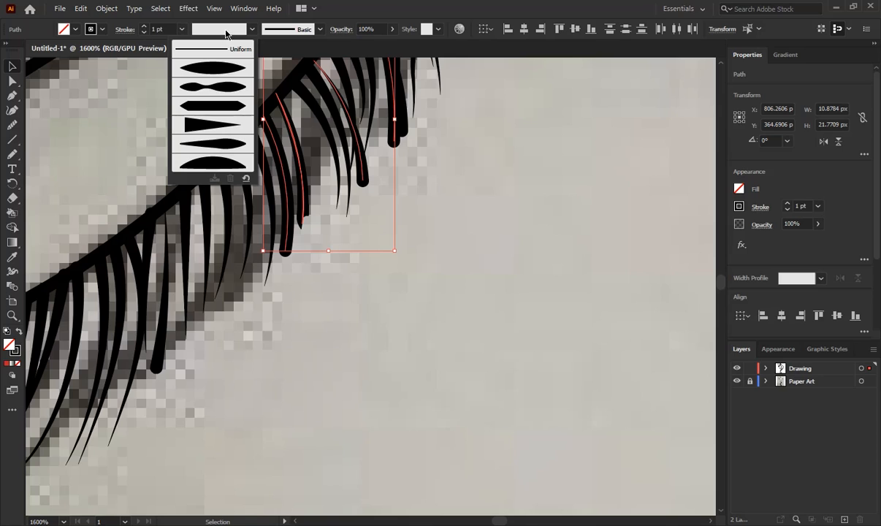
{"action": "left_click", "coordinate": [212, 124]}
{"action": "left_click", "coordinate": [380, 189]}
Apply the triangular tapered profile to the two blunt-ended lashes left near the outer tip and deselect them.
{"action": "left_click", "coordinate": [365, 179]}
{"action": "left_click", "coordinate": [368, 183]}
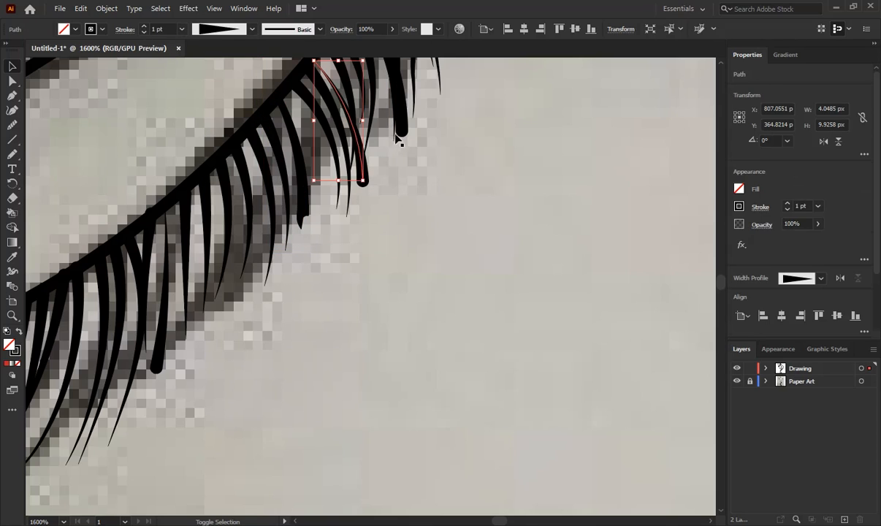
{"action": "left_click", "coordinate": [401, 130], "text": "shift"}
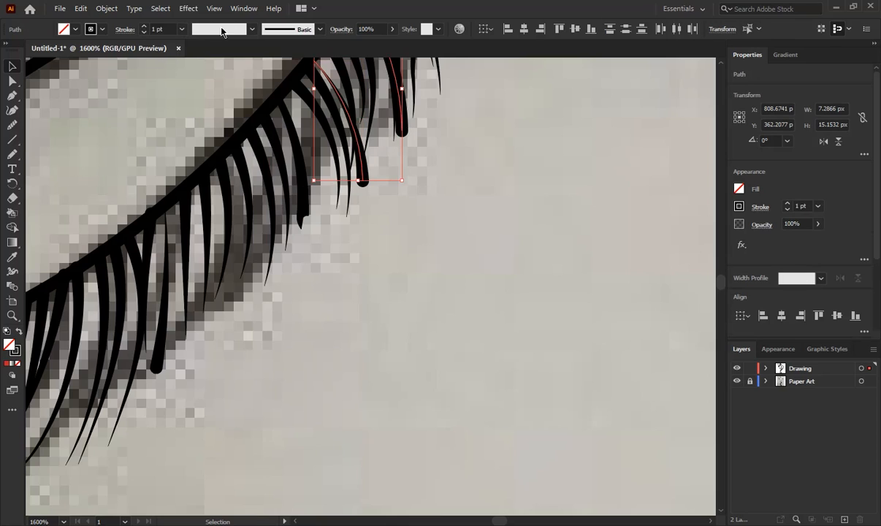
{"action": "left_click", "coordinate": [254, 29]}
{"action": "left_click", "coordinate": [213, 124]}
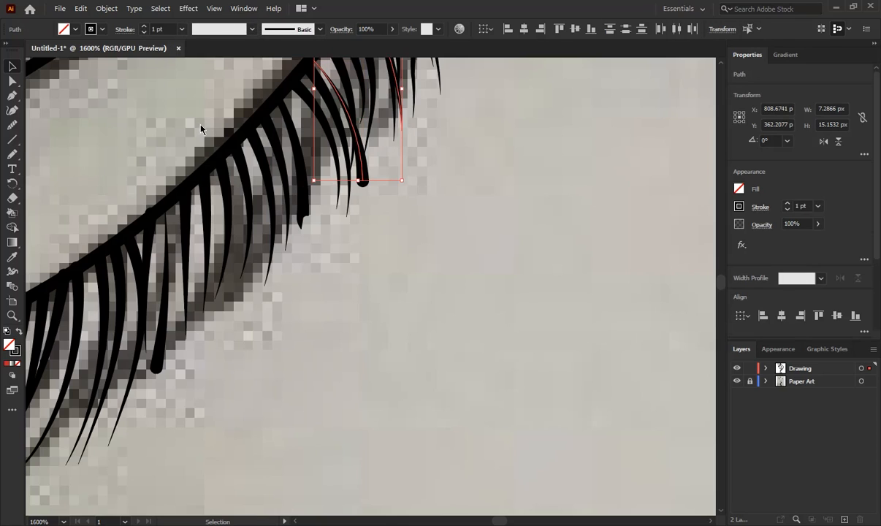
{"action": "left_click", "coordinate": [389, 265]}
Delete the leftover blunt-ended lash near the outer tip and the one in the middle of the lash line.
{"action": "left_click", "coordinate": [366, 181]}
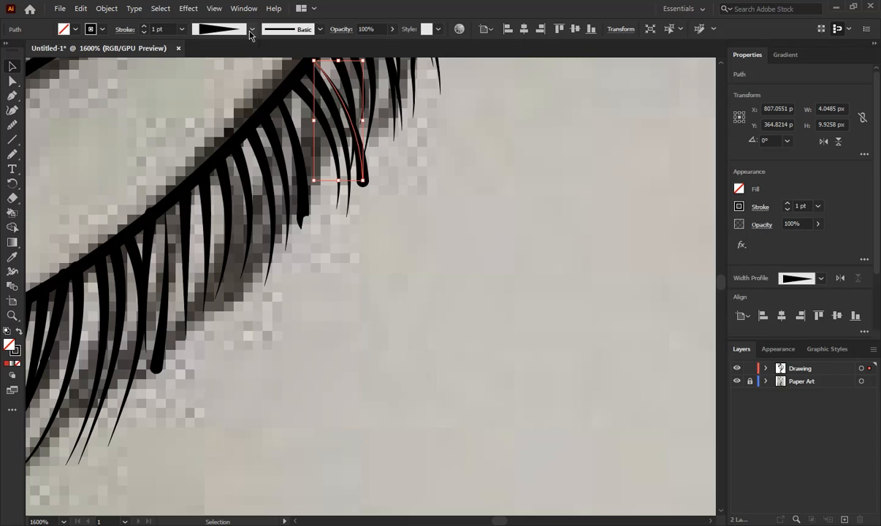
{"action": "left_click", "coordinate": [252, 29]}
{"action": "left_click", "coordinate": [362, 228]}
{"action": "left_click", "coordinate": [357, 174]}
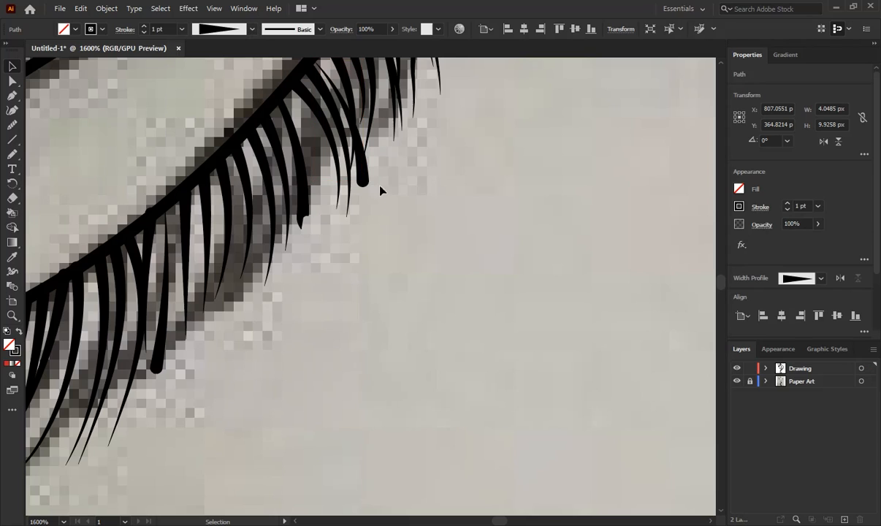
{"action": "left_click", "coordinate": [367, 182]}
{"action": "left_click", "coordinate": [363, 179]}
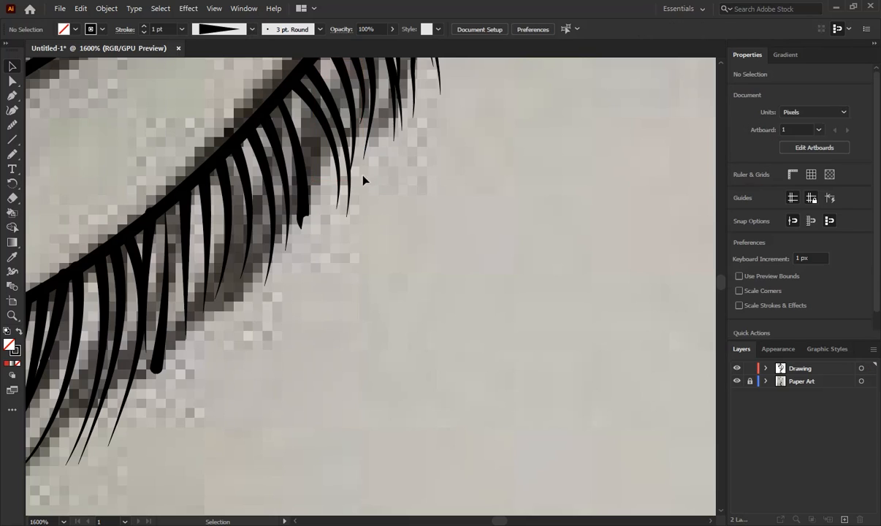
{"action": "left_click", "coordinate": [159, 365]}
{"action": "key", "text": "Delete"}
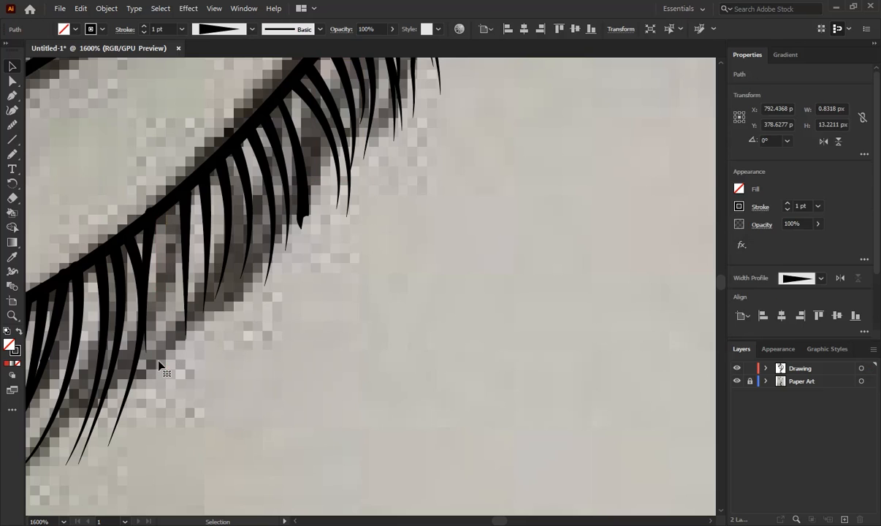
Delete the thick lash with the notched end in the outer half of the lash line.
{"action": "scroll", "coordinate": [143, 340], "scroll_direction": "down", "scroll_amount": 3}
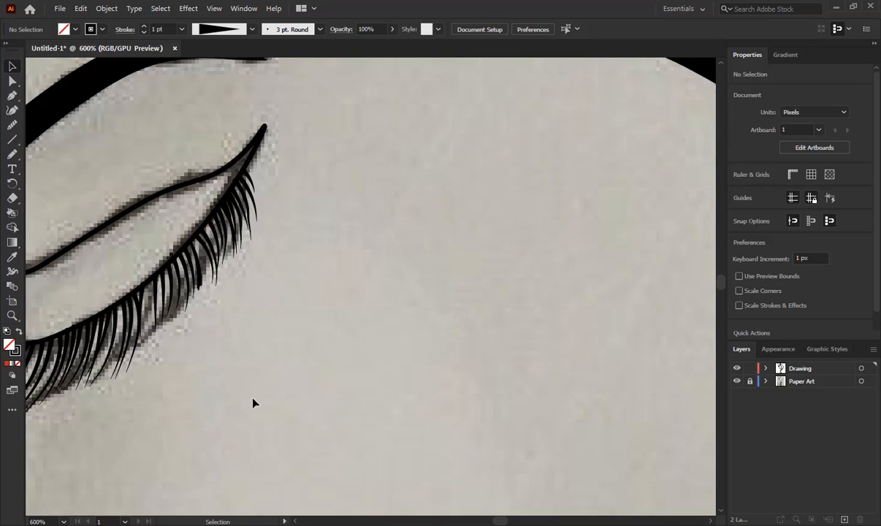
{"action": "scroll", "coordinate": [234, 343], "scroll_direction": "up", "scroll_amount": 2}
{"action": "left_click", "coordinate": [231, 265]}
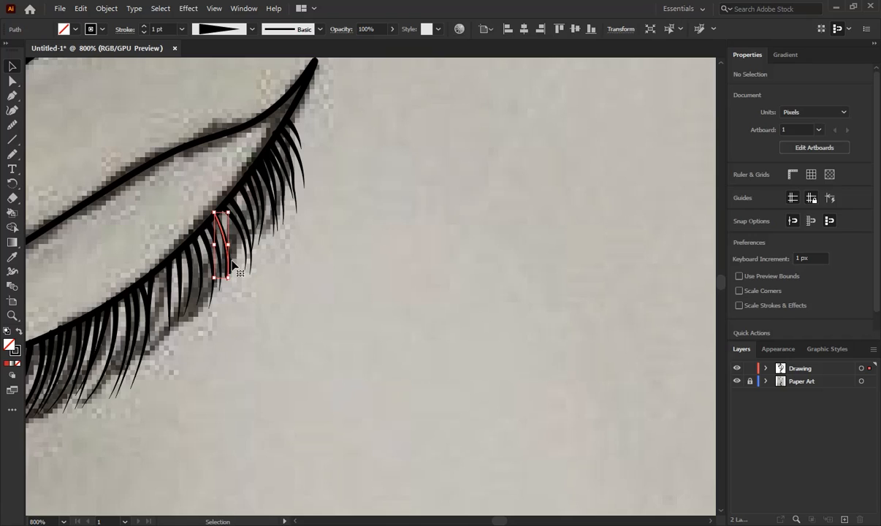
{"action": "scroll", "coordinate": [231, 265], "scroll_direction": "up", "scroll_amount": 4}
{"action": "left_click", "coordinate": [245, 343]}
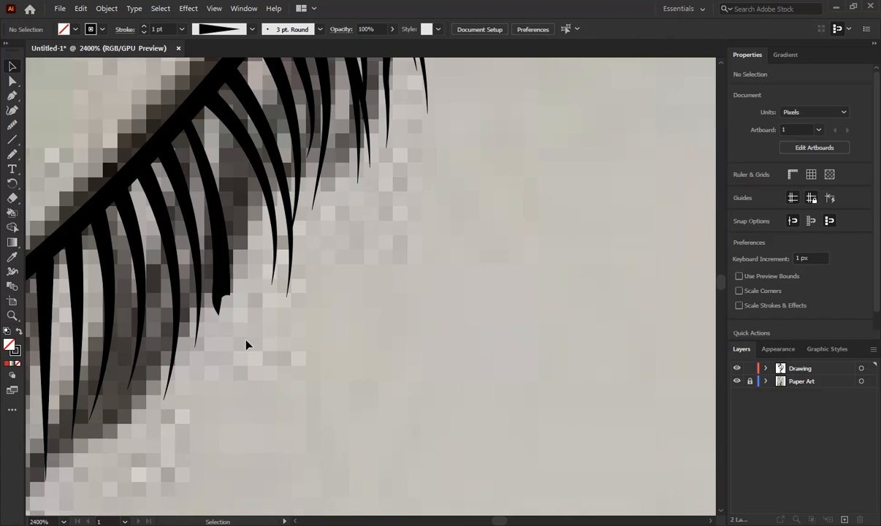
{"action": "left_click", "coordinate": [222, 306]}
{"action": "left_click", "coordinate": [197, 305]}
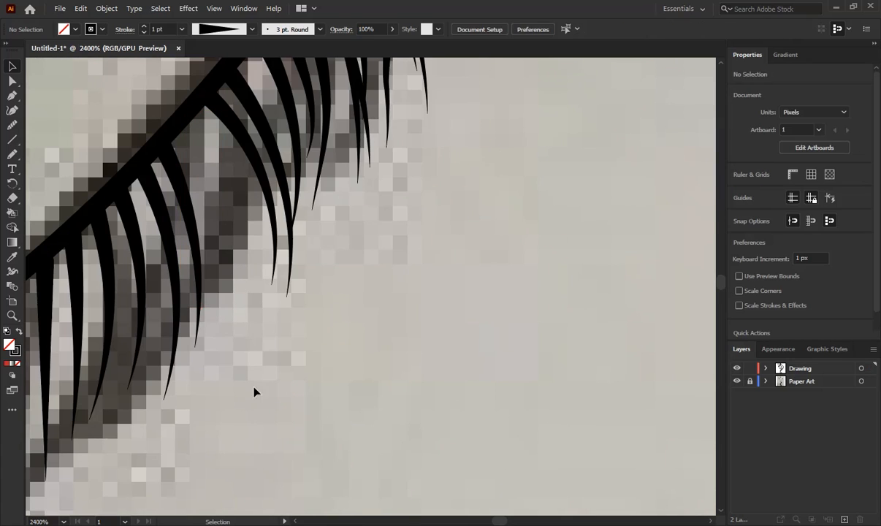
Draw replacement lashes with the Pencil tool, one in the middle gap and two in the outer gap of the lash line.
{"action": "scroll", "coordinate": [284, 421], "scroll_direction": "down", "scroll_amount": 3}
{"action": "left_click_drag", "start_coordinate": [327, 356], "coordinate": [376, 308]}
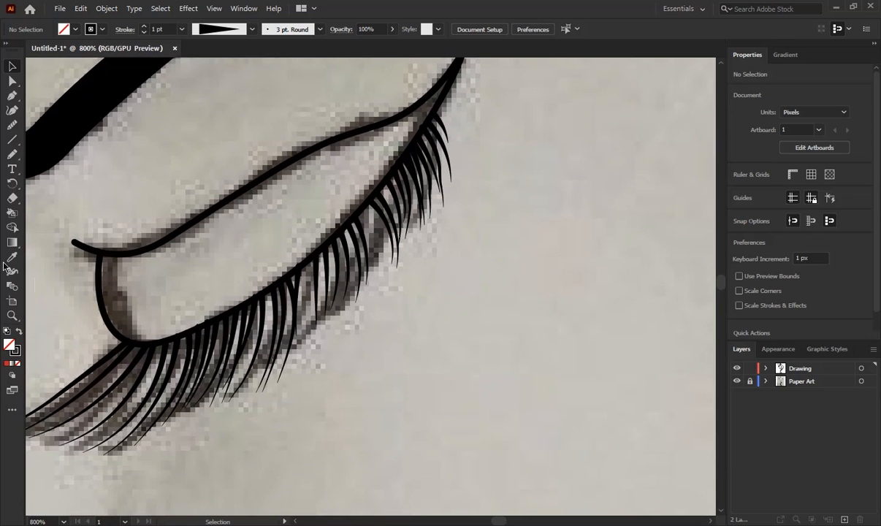
{"action": "left_click", "coordinate": [11, 157]}
{"action": "scroll", "coordinate": [313, 264], "scroll_direction": "up", "scroll_amount": 1}
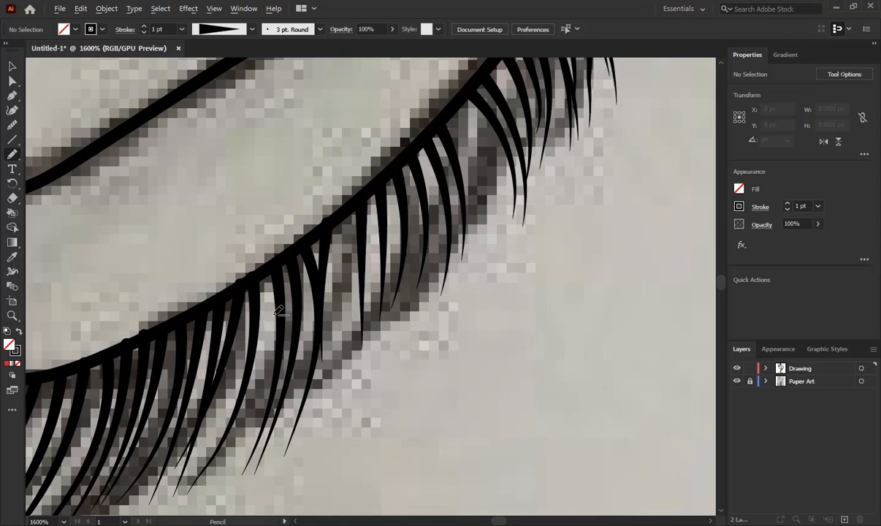
{"action": "left_click_drag", "start_coordinate": [346, 212], "coordinate": [353, 369]}
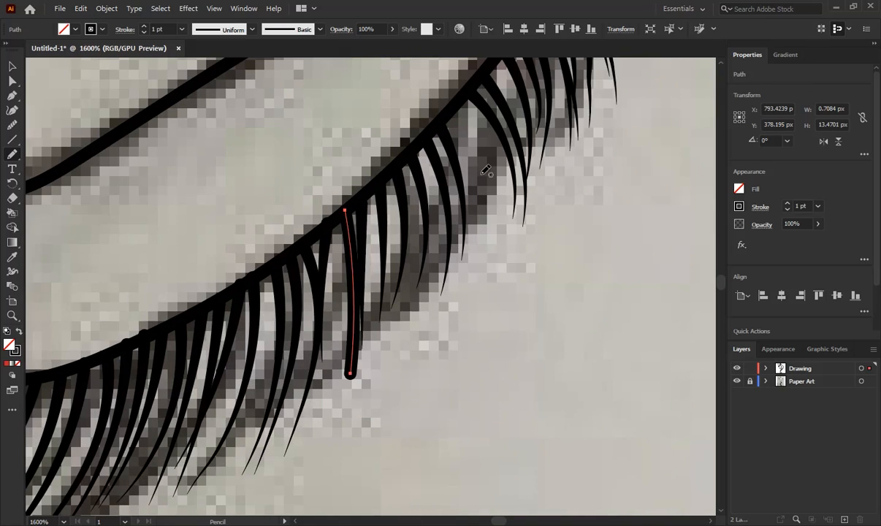
{"action": "mouse_move", "coordinate": [450, 107]}
{"action": "left_mouse_down"}
{"action": "mouse_move", "coordinate": [476, 136]}
{"action": "mouse_move", "coordinate": [491, 243]}
{"action": "left_mouse_up"}
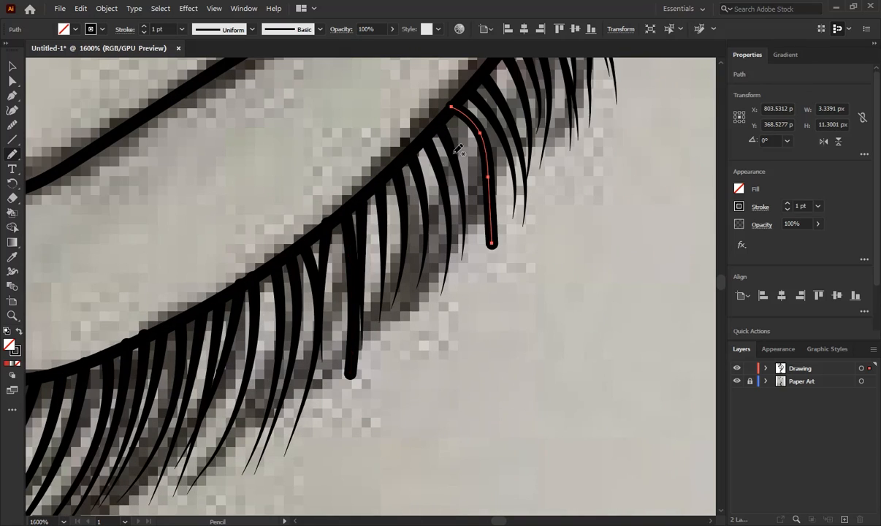
{"action": "left_click_drag", "start_coordinate": [448, 114], "coordinate": [468, 163]}
{"action": "scroll", "coordinate": [232, 380], "scroll_direction": "down", "scroll_amount": 2}
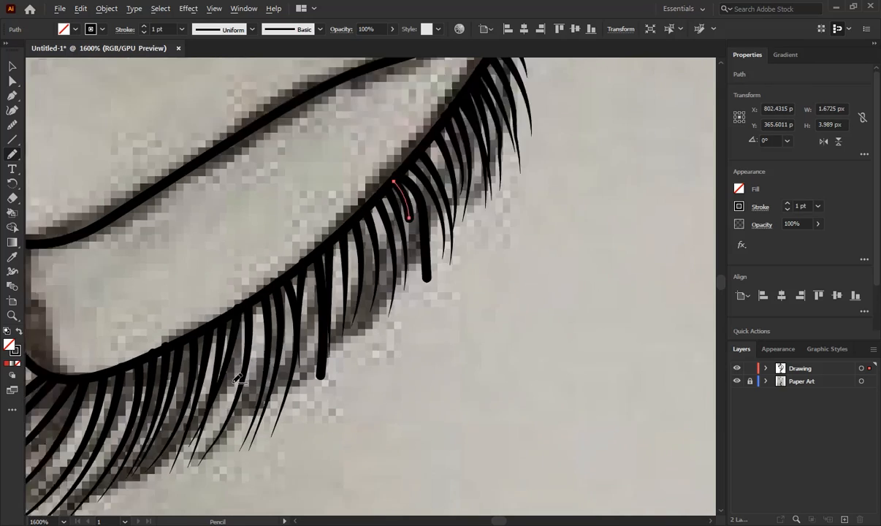
Select the three replacement lashes and apply the triangular tapered width profile to them.
{"action": "left_click", "coordinate": [12, 67]}
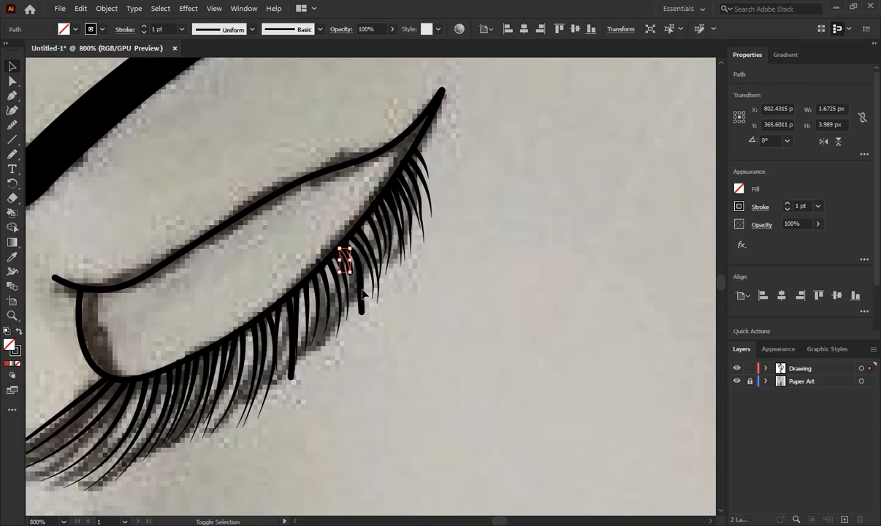
{"action": "left_click", "coordinate": [361, 298], "text": "shift"}
{"action": "left_click", "coordinate": [290, 339], "text": "shift"}
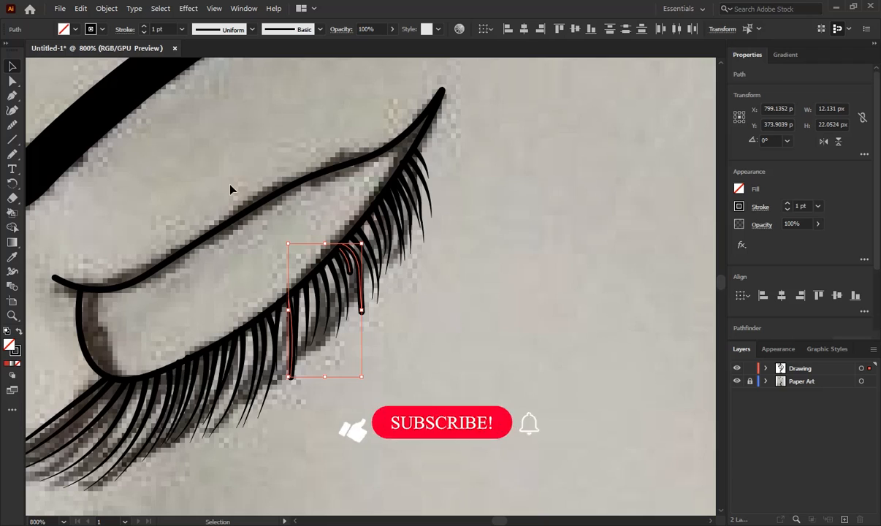
{"action": "left_click", "coordinate": [252, 29]}
{"action": "left_click", "coordinate": [201, 124]}
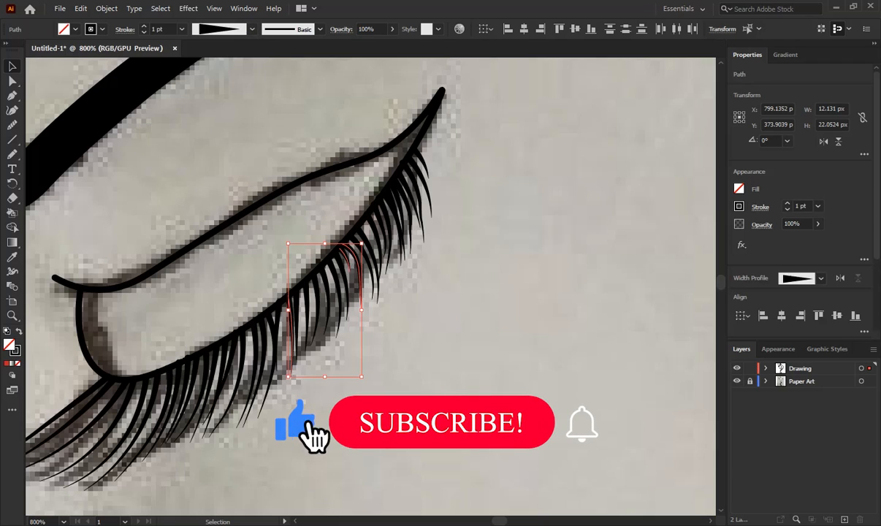
Hide the Paper Art layer and check the traced drawing on its own.
{"action": "left_click", "coordinate": [455, 393]}
{"action": "scroll", "coordinate": [439, 373], "scroll_direction": "down", "scroll_amount": 5}
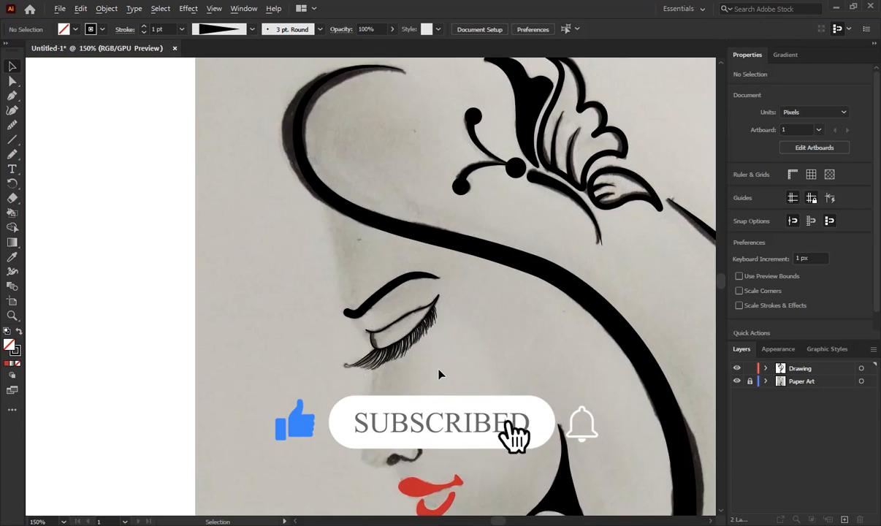
{"action": "left_click_drag", "start_coordinate": [422, 387], "coordinate": [371, 311]}
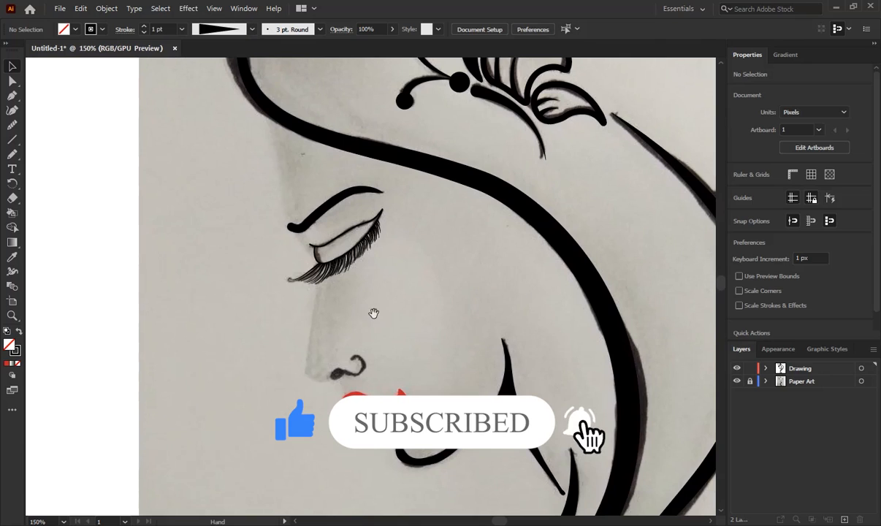
{"action": "left_click", "coordinate": [736, 381]}
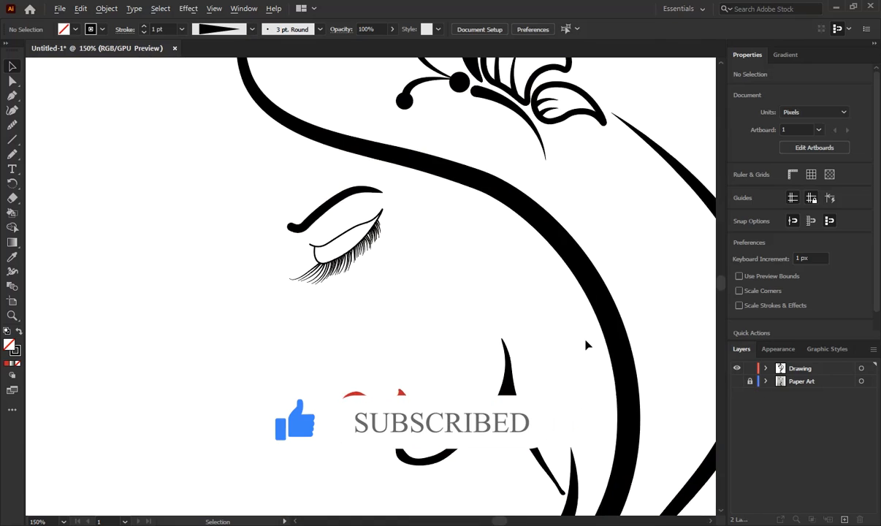
{"action": "scroll", "coordinate": [600, 387], "scroll_direction": "down", "scroll_amount": 2}
{"action": "left_click_drag", "start_coordinate": [551, 370], "coordinate": [418, 363]}
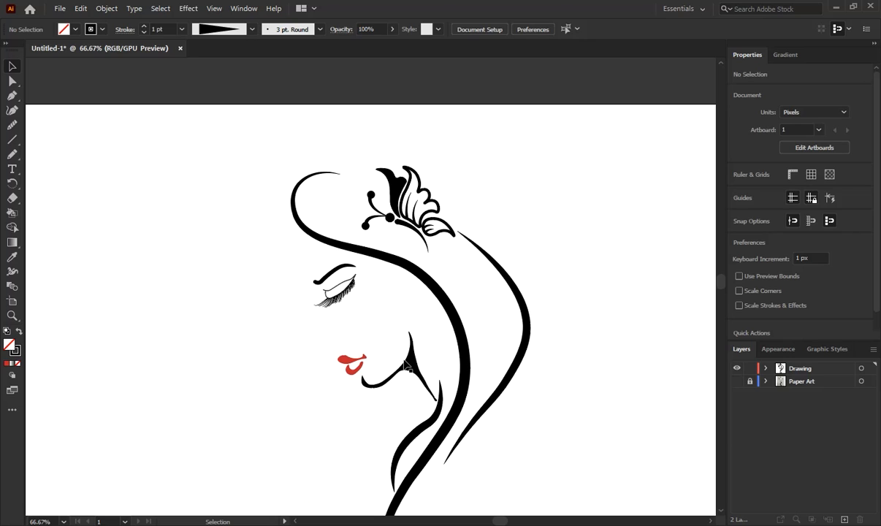
Delete three crowded lashes near the outer end of the lash line and one overlapping lash in its middle.
{"action": "scroll", "coordinate": [366, 308], "scroll_direction": "up", "scroll_amount": 6}
{"action": "left_click_drag", "start_coordinate": [269, 192], "coordinate": [286, 267]}
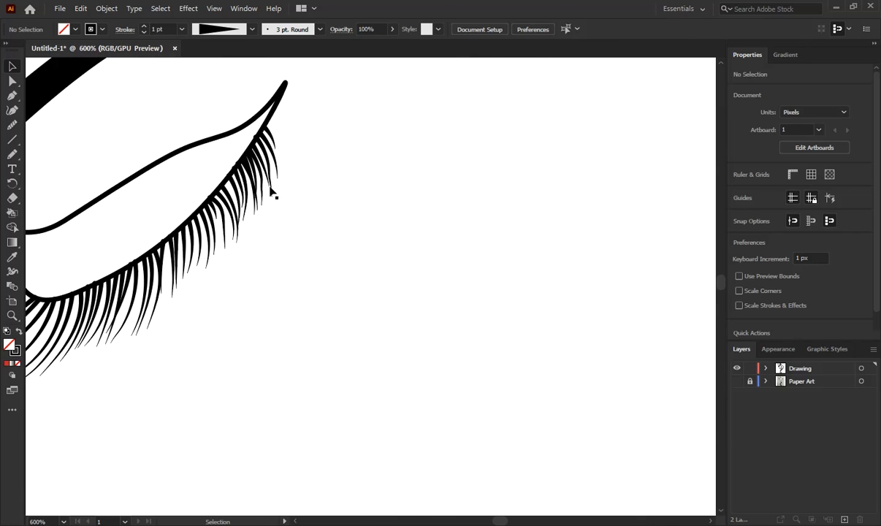
{"action": "left_click", "coordinate": [251, 170]}
{"action": "key", "text": "Delete"}
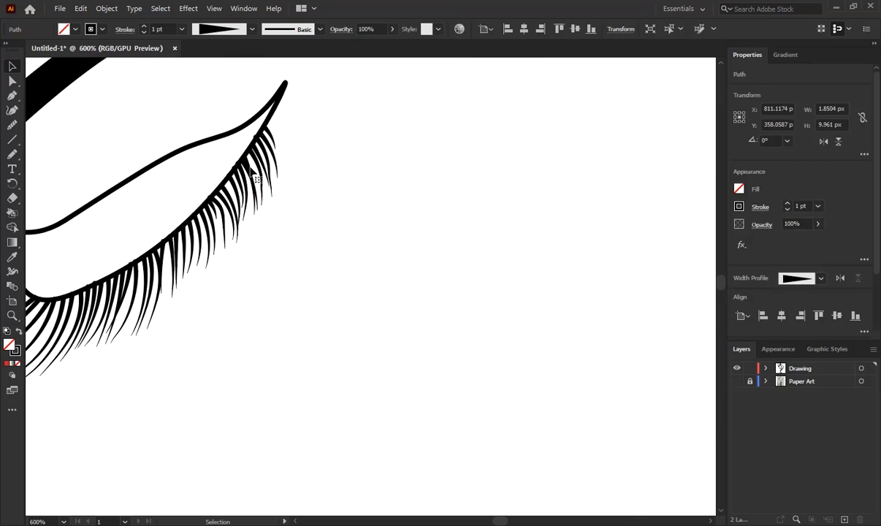
{"action": "left_click", "coordinate": [243, 177]}
{"action": "key", "text": "Delete"}
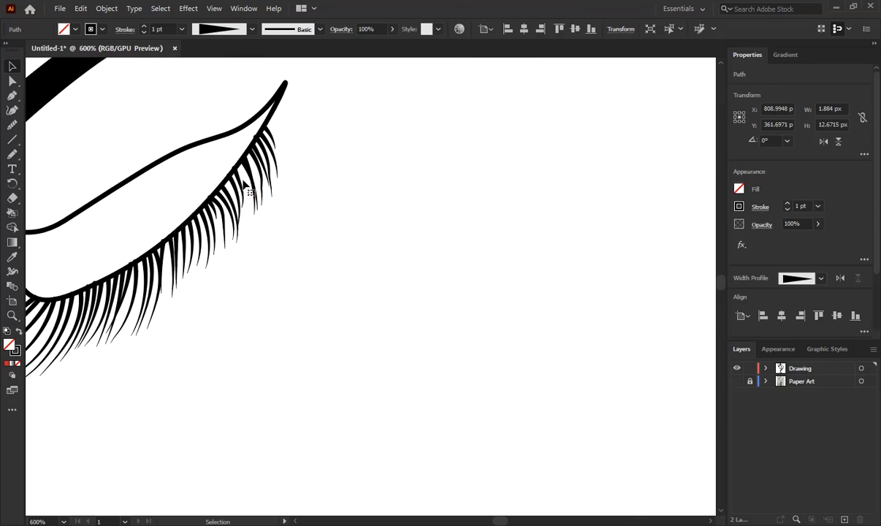
{"action": "left_click", "coordinate": [247, 169]}
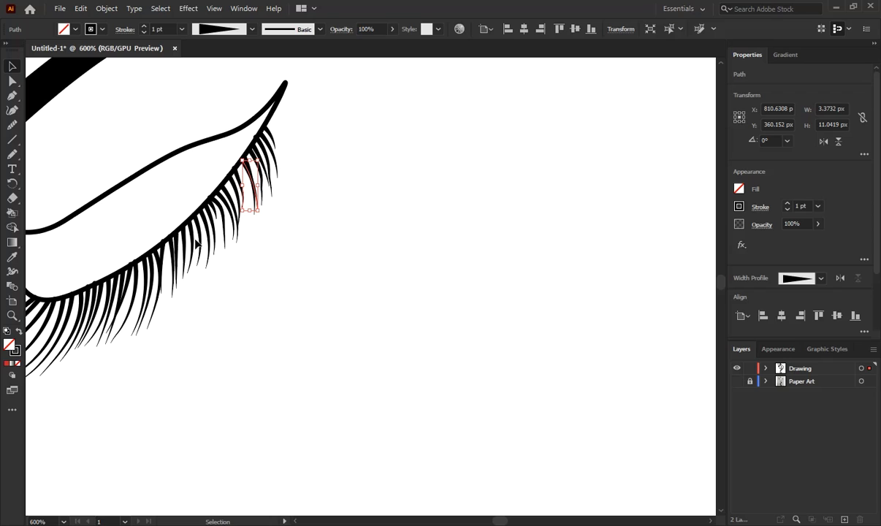
{"action": "key", "text": "Delete"}
{"action": "left_click", "coordinate": [163, 254]}
{"action": "key", "text": "Delete"}
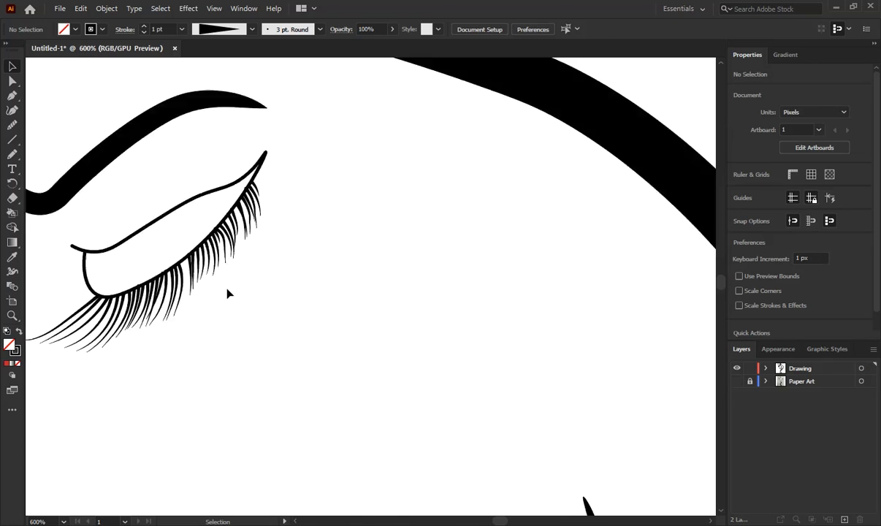
Show the Paper Art layer again behind the drawing.
{"action": "scroll", "coordinate": [227, 290], "scroll_direction": "down", "scroll_amount": 7}
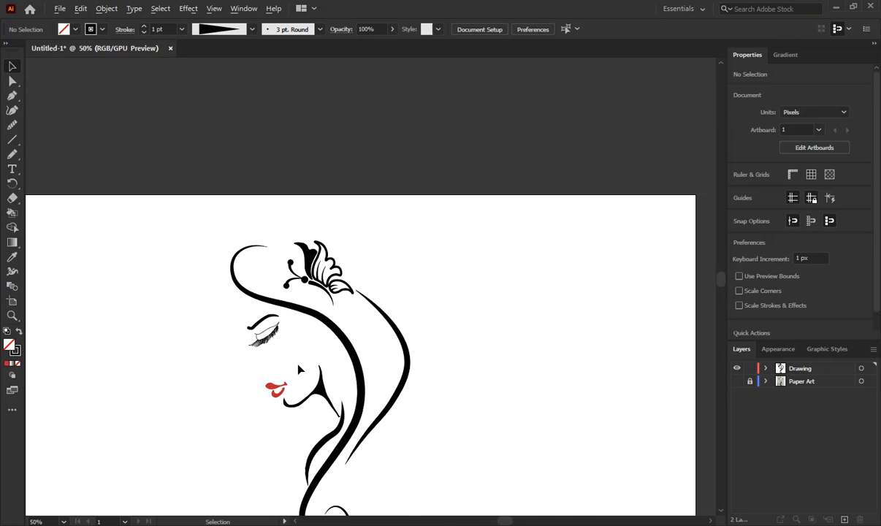
{"action": "scroll", "coordinate": [298, 370], "scroll_direction": "up", "scroll_amount": 3}
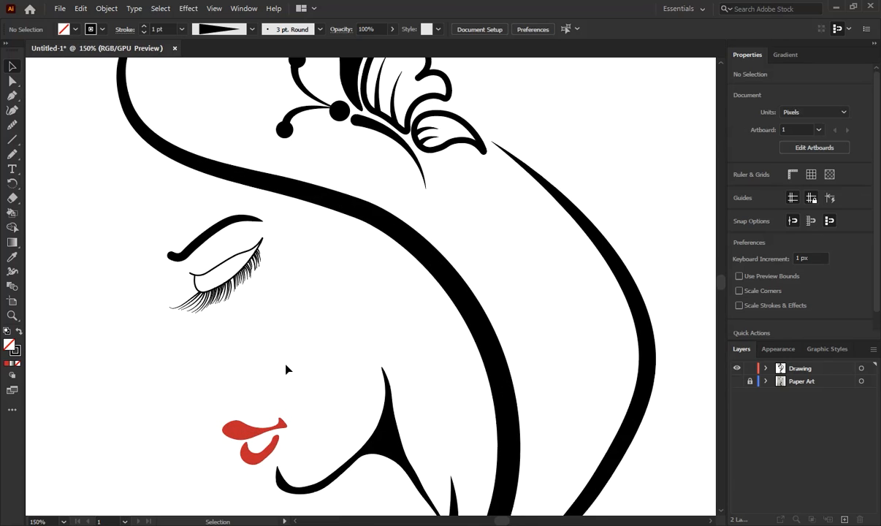
{"action": "left_click", "coordinate": [736, 381]}
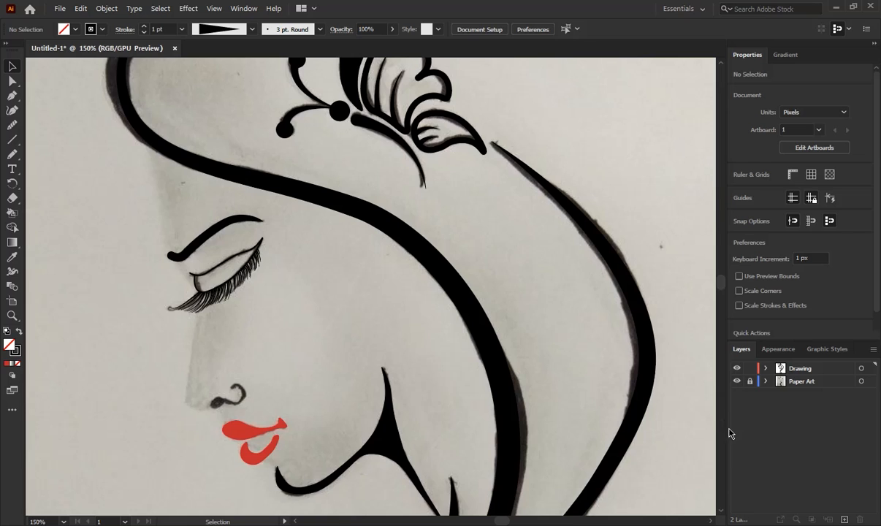
Trace the hook-shaped nostril line with the Curvature tool and adjust its points to match the paper drawing.
{"action": "scroll", "coordinate": [244, 414], "scroll_direction": "down", "scroll_amount": 2}
{"action": "scroll", "coordinate": [227, 395], "scroll_direction": "up", "scroll_amount": 5}
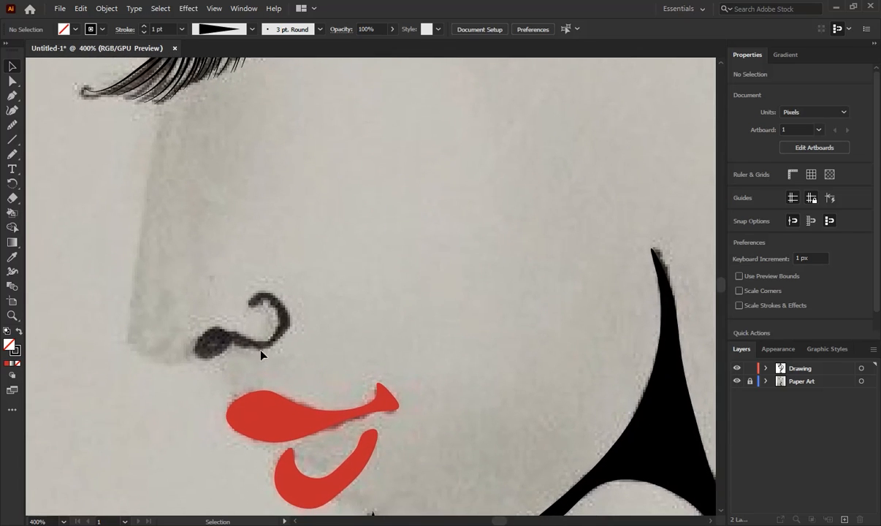
{"action": "left_click", "coordinate": [13, 111]}
{"action": "left_click", "coordinate": [252, 300]}
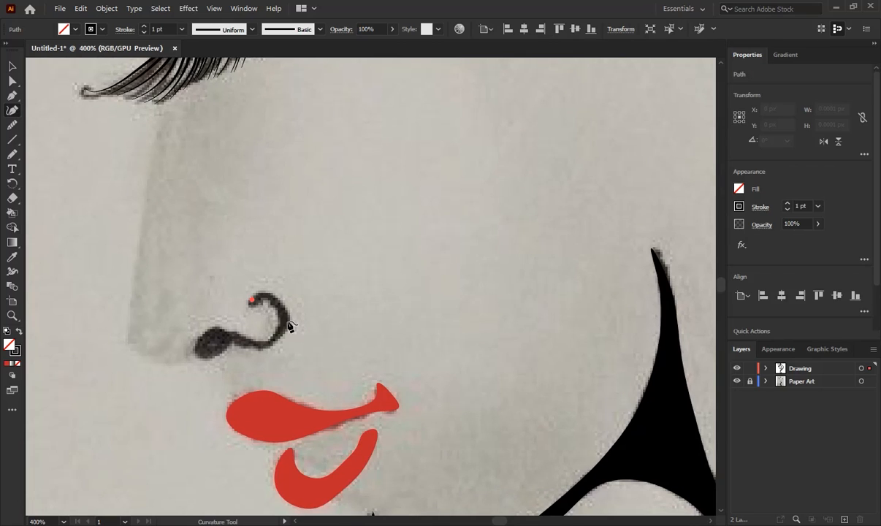
{"action": "left_click", "coordinate": [284, 321]}
{"action": "left_click", "coordinate": [248, 348]}
{"action": "left_click", "coordinate": [225, 336]}
{"action": "double_click", "coordinate": [227, 334], "text": "ctrl"}
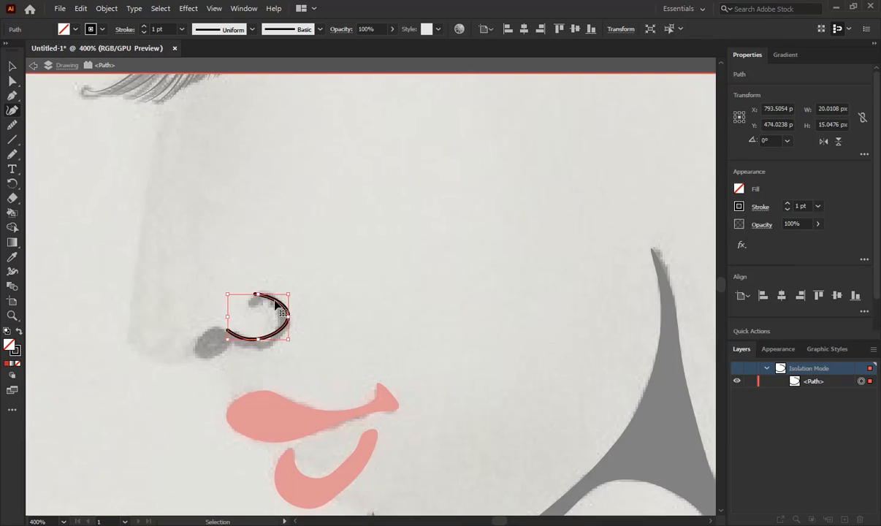
{"action": "double_click", "coordinate": [126, 168], "text": "ctrl"}
{"action": "left_click", "coordinate": [258, 300]}
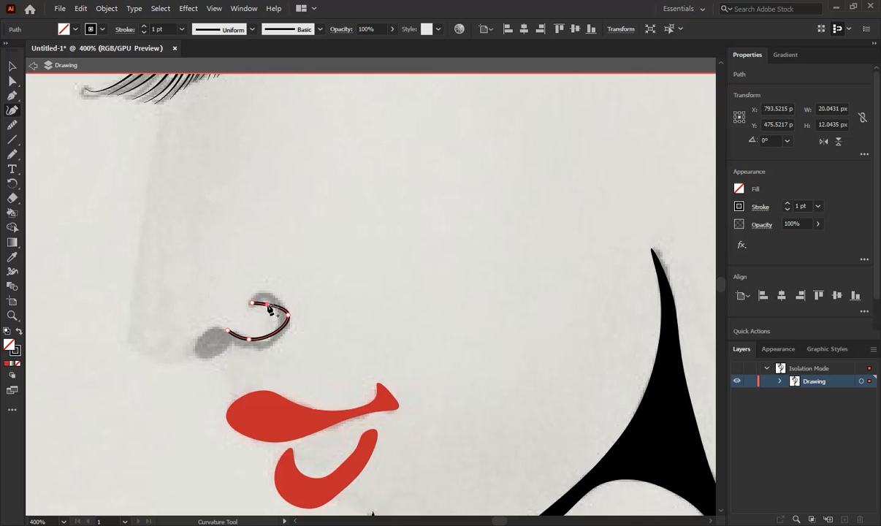
{"action": "left_click", "coordinate": [360, 336], "text": "ctrl"}
{"action": "mouse_move", "coordinate": [227, 331]}
{"action": "left_mouse_down"}
{"action": "mouse_move", "coordinate": [237, 363]}
{"action": "mouse_move", "coordinate": [247, 351]}
{"action": "mouse_move", "coordinate": [234, 373]}
{"action": "left_mouse_up"}
Thicken the stroke of the nostril curve and apply a tapered width profile to it.
{"action": "key", "text": "v"}
{"action": "left_click", "coordinate": [288, 315]}
{"action": "double_click", "coordinate": [144, 27]}
{"action": "double_click", "coordinate": [143, 27]}
{"action": "left_click", "coordinate": [252, 29]}
{"action": "left_click", "coordinate": [202, 112]}
{"action": "left_click", "coordinate": [212, 240]}
{"action": "left_click", "coordinate": [138, 255]}
Draw a slightly rotated ellipse about 13 by 10 px over the dark nostril spot at the curve's inner end.
{"action": "left_click", "coordinate": [13, 140]}
{"action": "left_click", "coordinate": [59, 157]}
{"action": "key", "text": "v"}
{"action": "left_click", "coordinate": [223, 357]}
{"action": "left_click", "coordinate": [222, 365]}
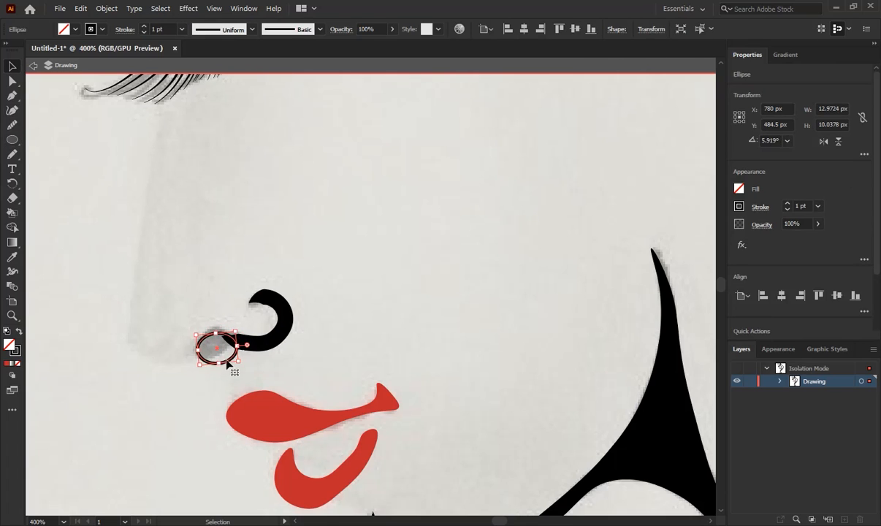
{"action": "left_click", "coordinate": [222, 354]}
{"action": "left_click", "coordinate": [225, 340]}
{"action": "left_click", "coordinate": [209, 336]}
{"action": "left_click_drag", "start_coordinate": [209, 336], "coordinate": [209, 329]}
Give the nostril ellipse a black fill and no stroke.
{"action": "left_click", "coordinate": [75, 29]}
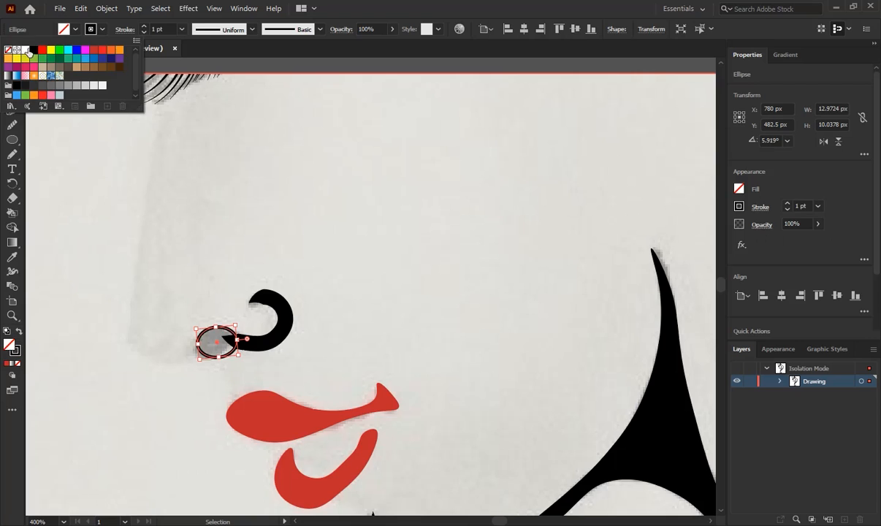
{"action": "left_click", "coordinate": [34, 51]}
{"action": "left_click", "coordinate": [103, 29]}
{"action": "left_click", "coordinate": [8, 51]}
{"action": "left_click", "coordinate": [360, 243]}
Check the finished nostril against the whole face and exit isolation mode of the Drawing layer.
{"action": "scroll", "coordinate": [359, 244], "scroll_direction": "down", "scroll_amount": 3}
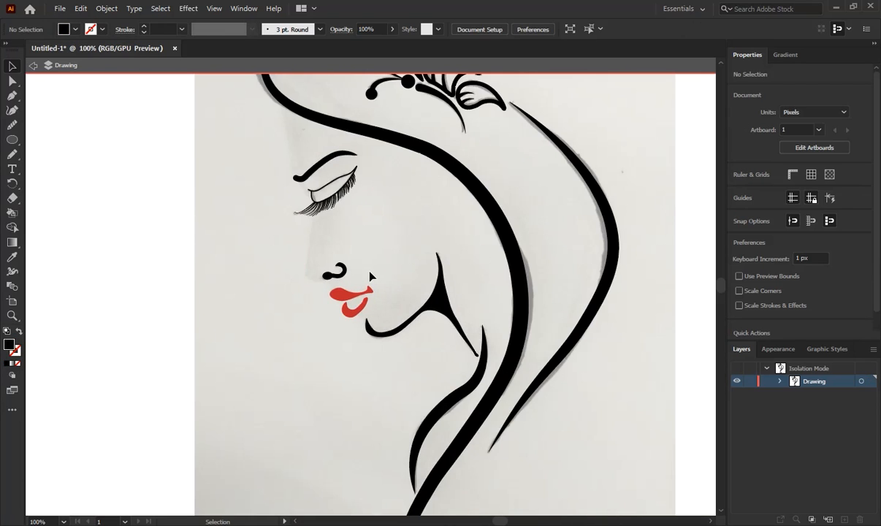
{"action": "scroll", "coordinate": [342, 244], "scroll_direction": "up", "scroll_amount": 1}
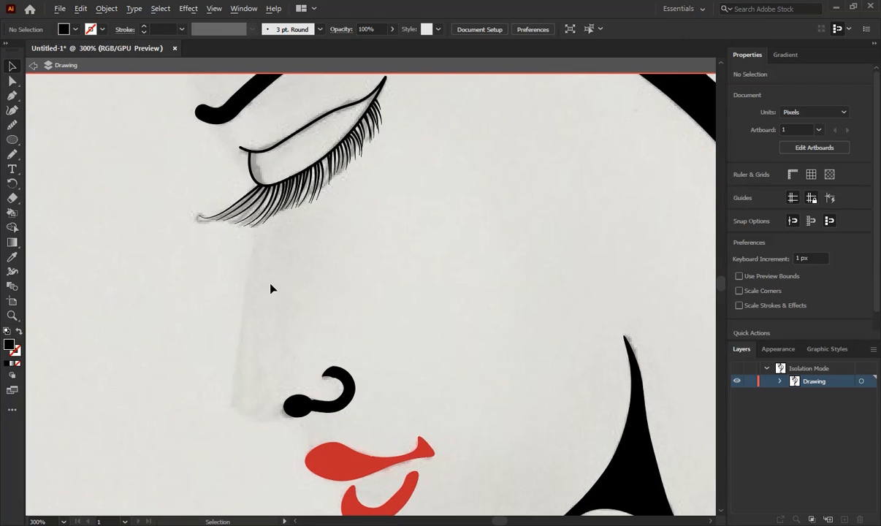
{"action": "scroll", "coordinate": [271, 289], "scroll_direction": "down", "scroll_amount": 1}
{"action": "scroll", "coordinate": [238, 169], "scroll_direction": "down", "scroll_amount": 1}
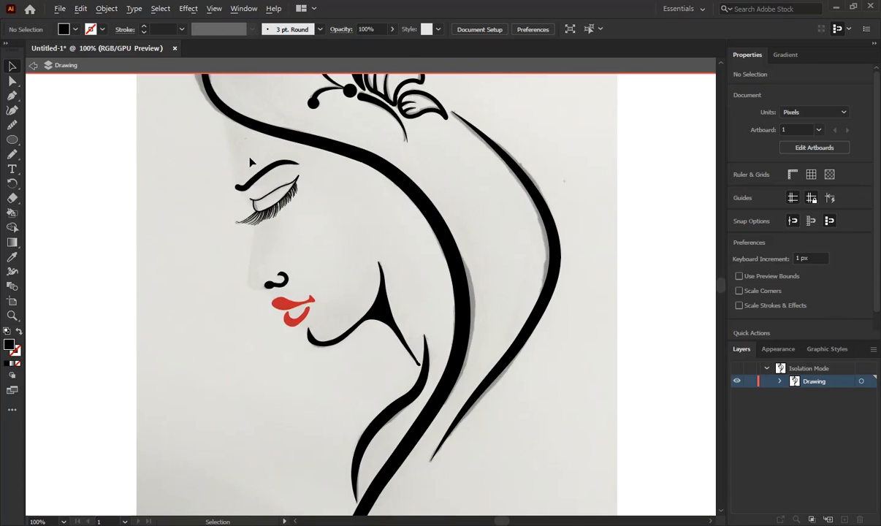
{"action": "scroll", "coordinate": [243, 164], "scroll_direction": "up", "scroll_amount": 2}
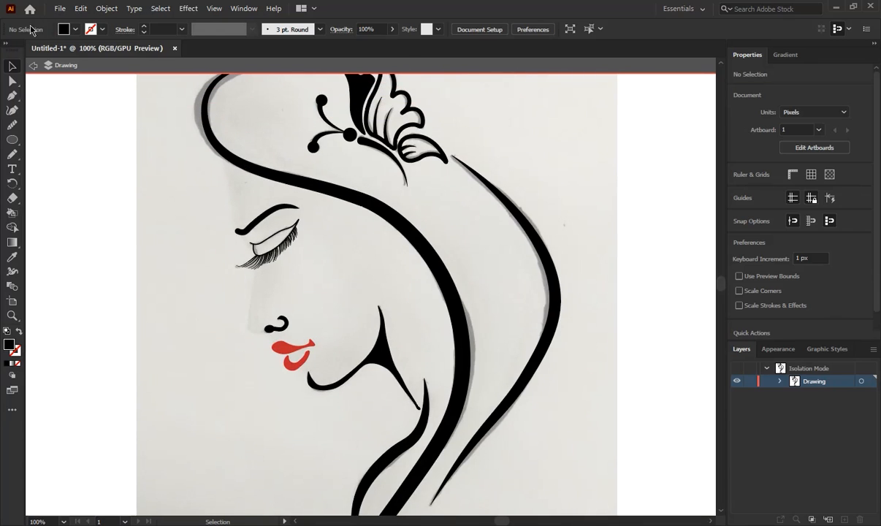
{"action": "left_click", "coordinate": [34, 66]}
{"action": "scroll", "coordinate": [291, 330], "scroll_direction": "up", "scroll_amount": 1}
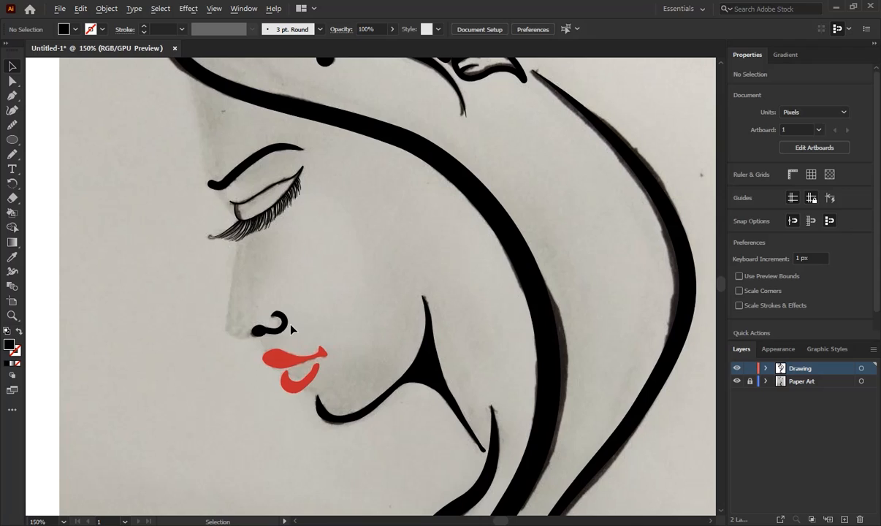
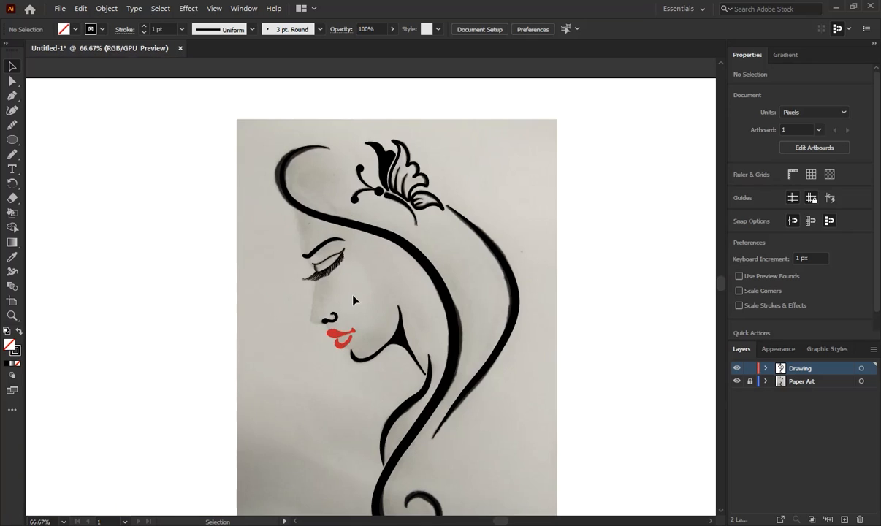
Trace the face profile with the Pen tool from the hair strand down the forehead and nose bridge to the nose tip.
{"action": "key", "text": "ctrl+1"}
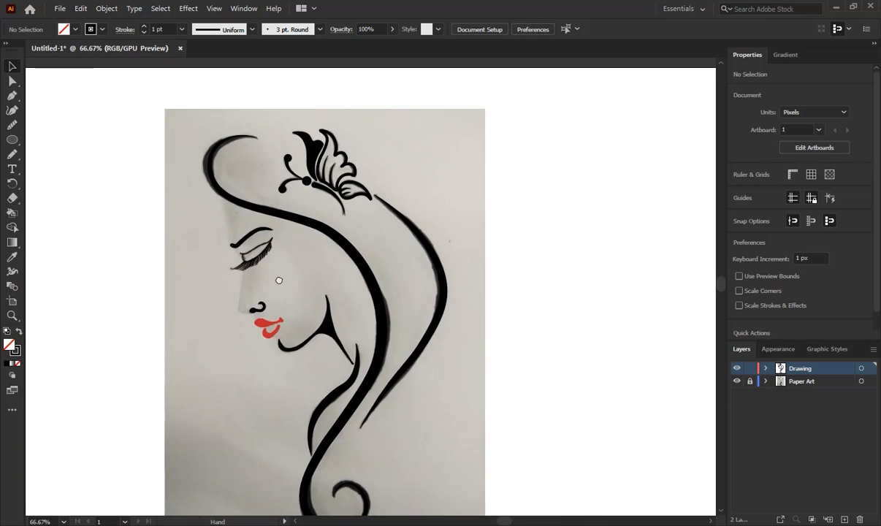
{"action": "left_click_drag", "start_coordinate": [236, 265], "coordinate": [258, 327]}
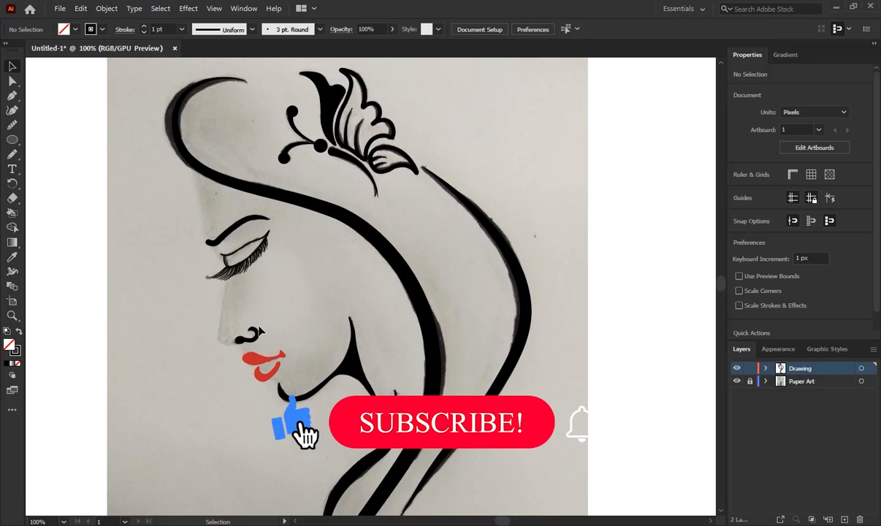
{"action": "left_click", "coordinate": [14, 97]}
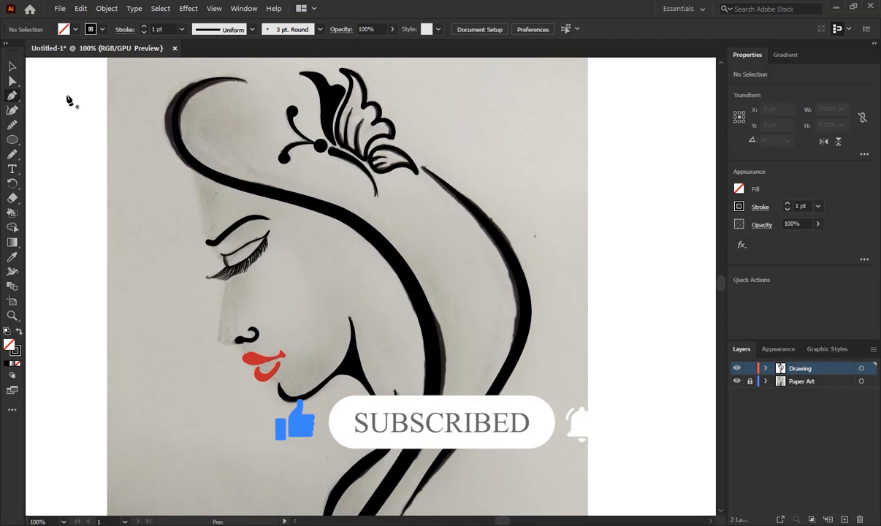
{"action": "left_click", "coordinate": [190, 169]}
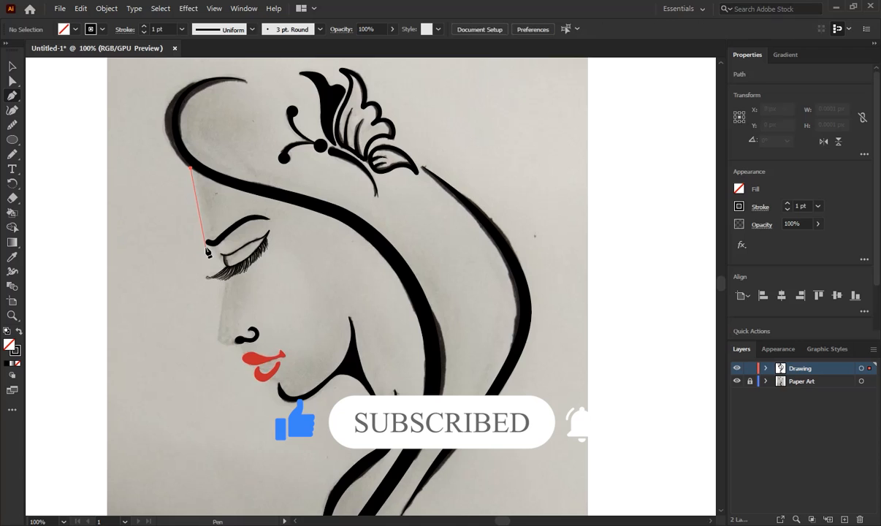
{"action": "left_click", "coordinate": [206, 246]}
{"action": "left_click", "coordinate": [208, 248]}
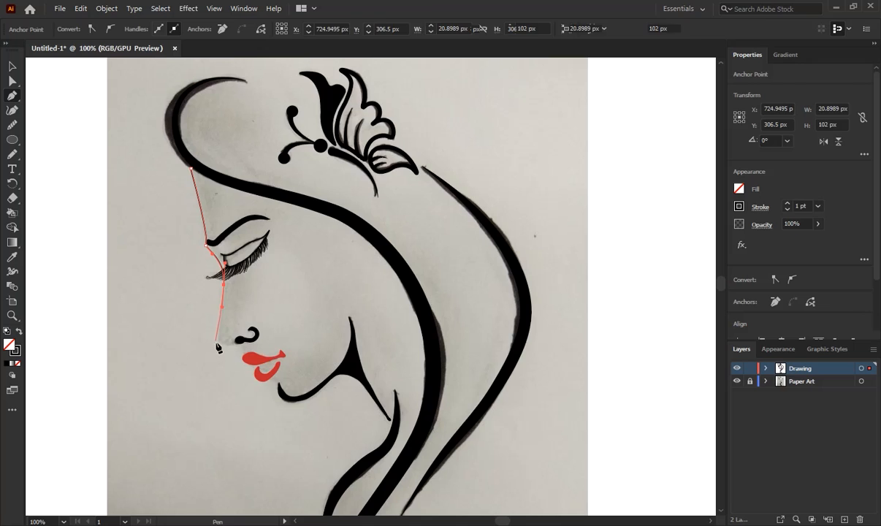
{"action": "left_click", "coordinate": [220, 343]}
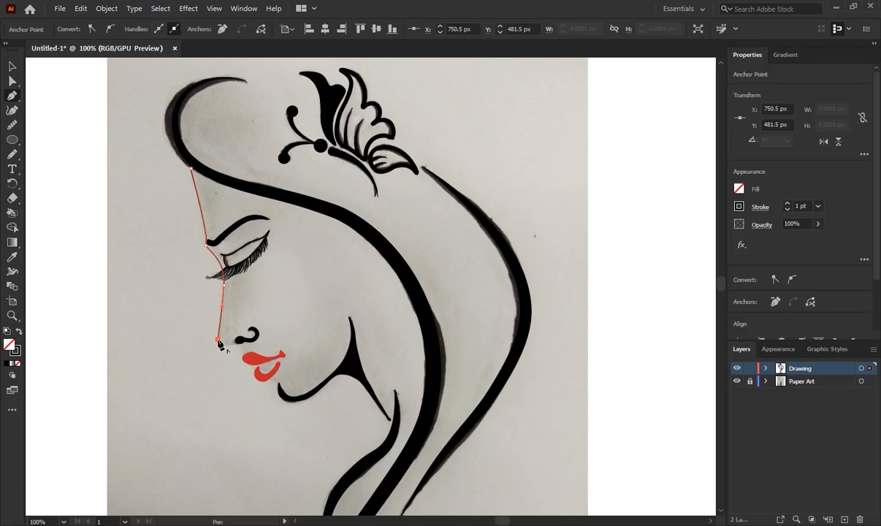
Curve the profile path under the nose and close it across the cheek and past the brow's outer end to its start at the hair.
{"action": "scroll", "coordinate": [220, 345], "scroll_direction": "up", "scroll_amount": 4}
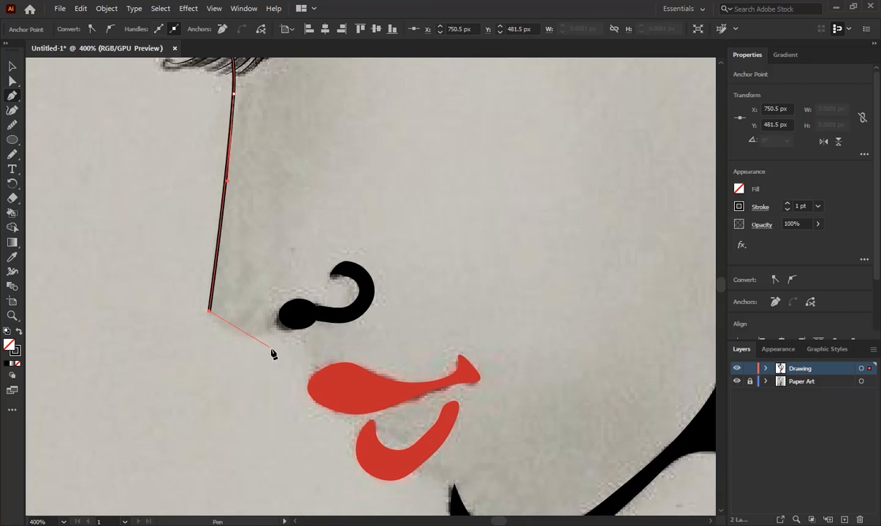
{"action": "left_click_drag", "start_coordinate": [267, 335], "coordinate": [318, 326]}
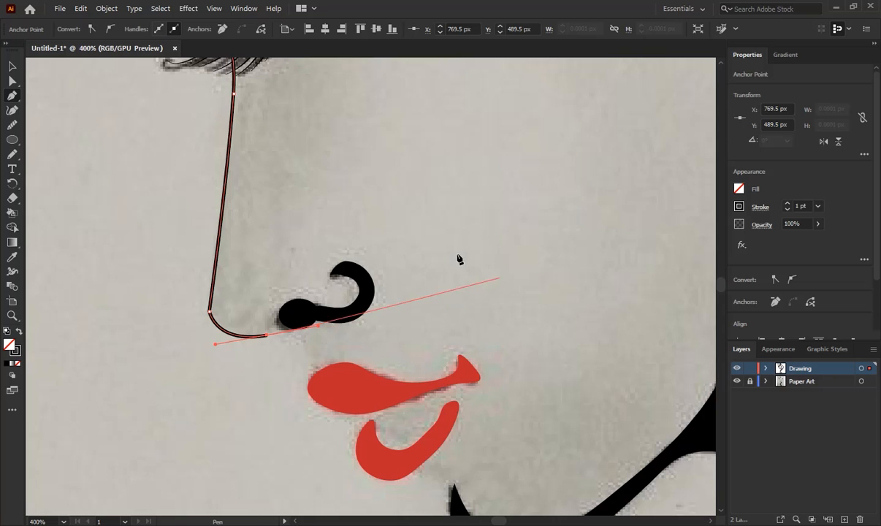
{"action": "left_click", "coordinate": [518, 251]}
{"action": "left_click_drag", "start_coordinate": [458, 260], "coordinate": [477, 336]}
{"action": "scroll", "coordinate": [481, 314], "scroll_direction": "up", "scroll_amount": 5}
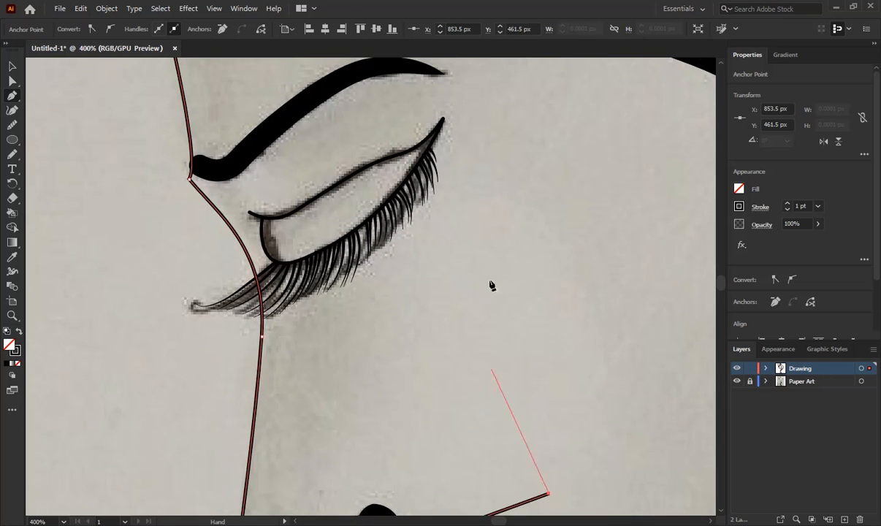
{"action": "scroll", "coordinate": [499, 305], "scroll_direction": "up", "scroll_amount": 6}
{"action": "left_click", "coordinate": [458, 283]}
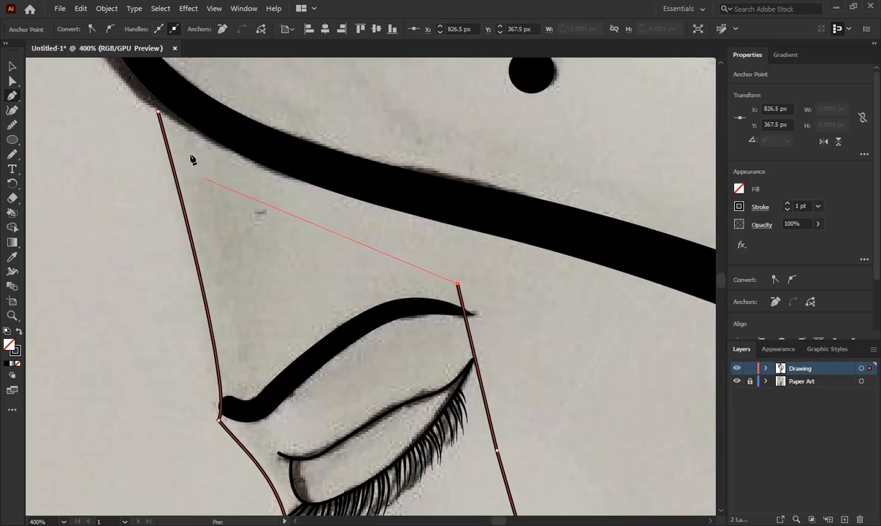
{"action": "left_click", "coordinate": [174, 95]}
{"action": "left_click", "coordinate": [158, 112]}
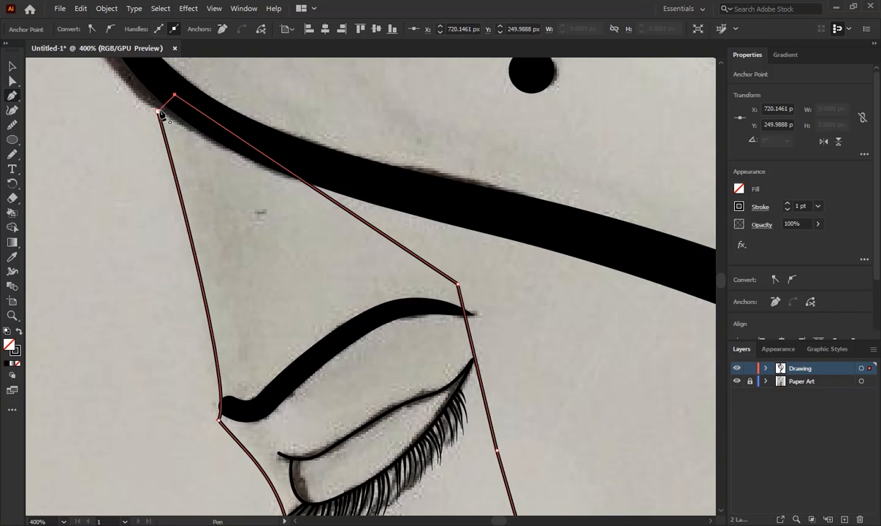
Fill the closed face-profile shape with the Orchid gradient from the swatches.
{"action": "key", "text": "ctrl+1"}
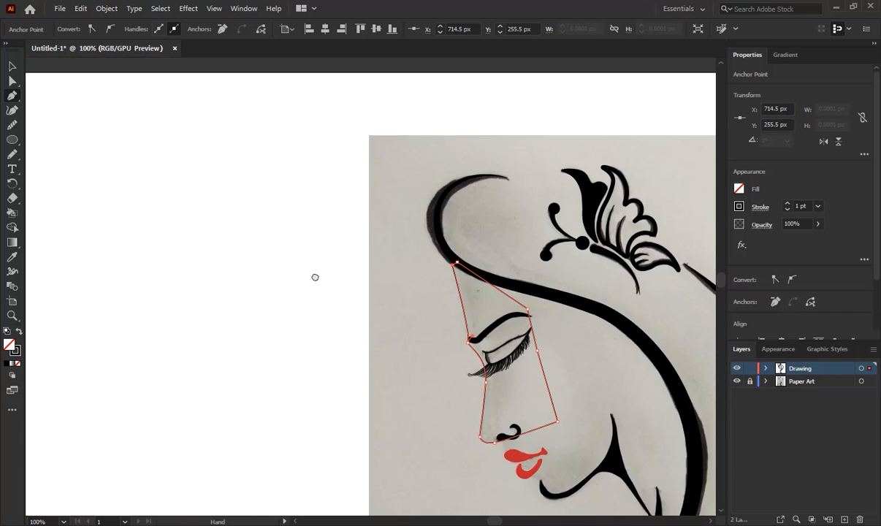
{"action": "left_click_drag", "start_coordinate": [315, 275], "coordinate": [109, 177]}
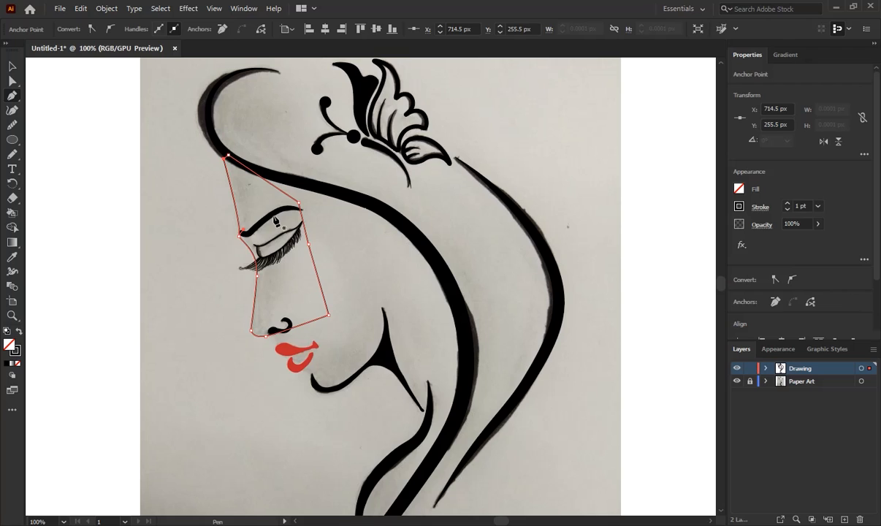
{"action": "left_click", "coordinate": [9, 67]}
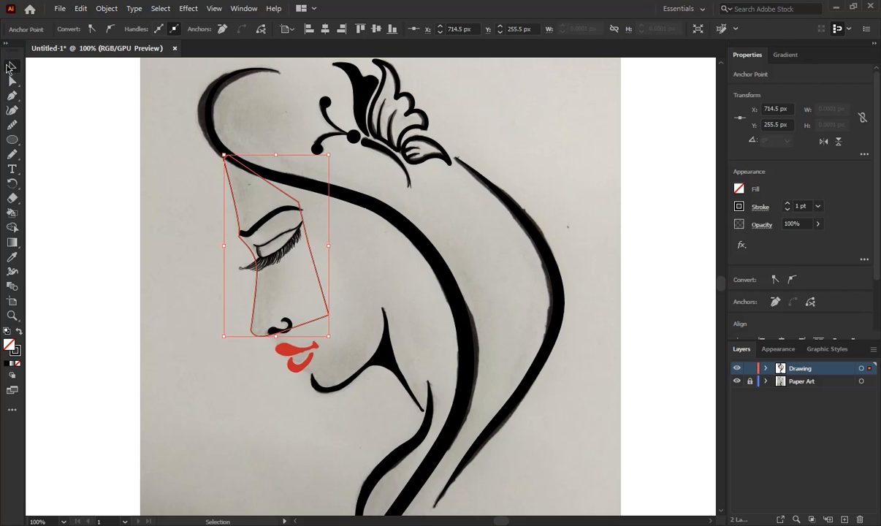
{"action": "left_click", "coordinate": [280, 195]}
{"action": "left_click", "coordinate": [241, 9]}
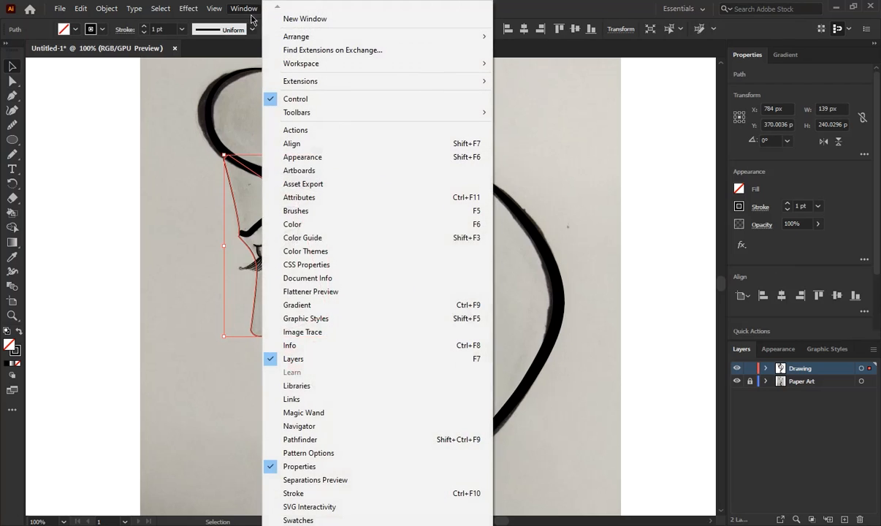
{"action": "left_click", "coordinate": [309, 519]}
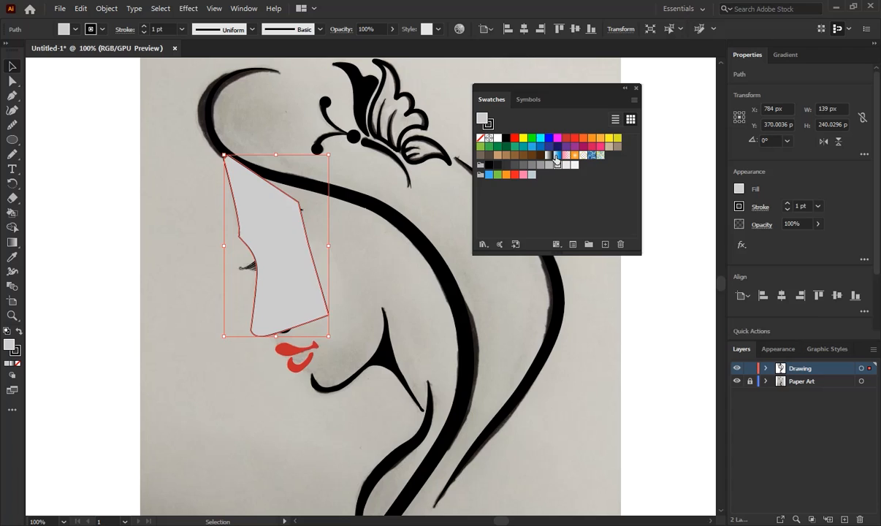
{"action": "left_click", "coordinate": [557, 156]}
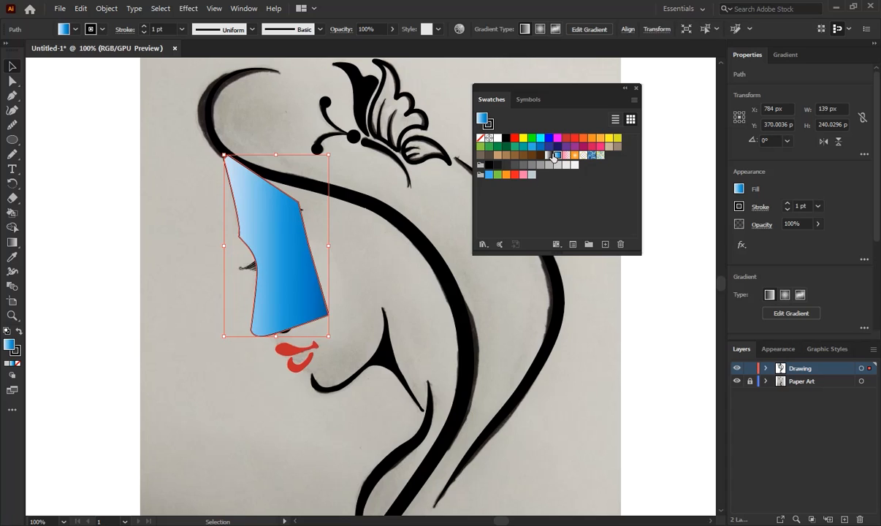
{"action": "left_click", "coordinate": [548, 156]}
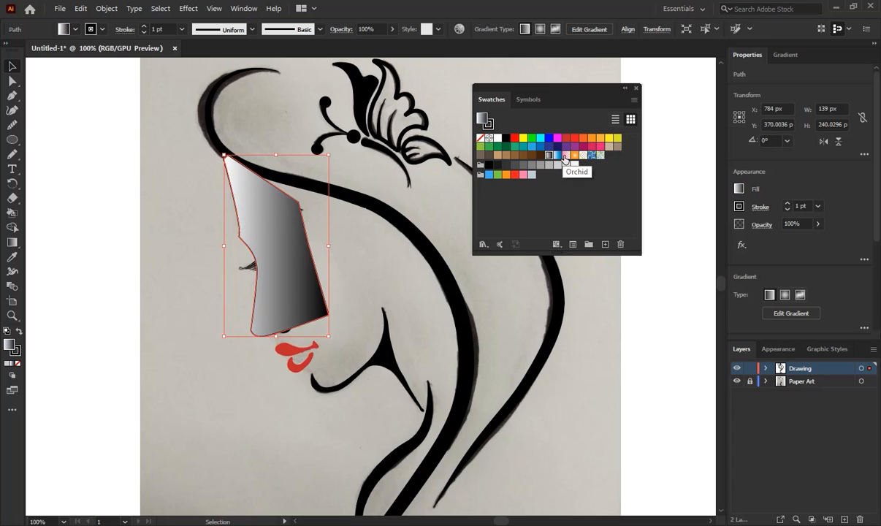
{"action": "left_click", "coordinate": [565, 155]}
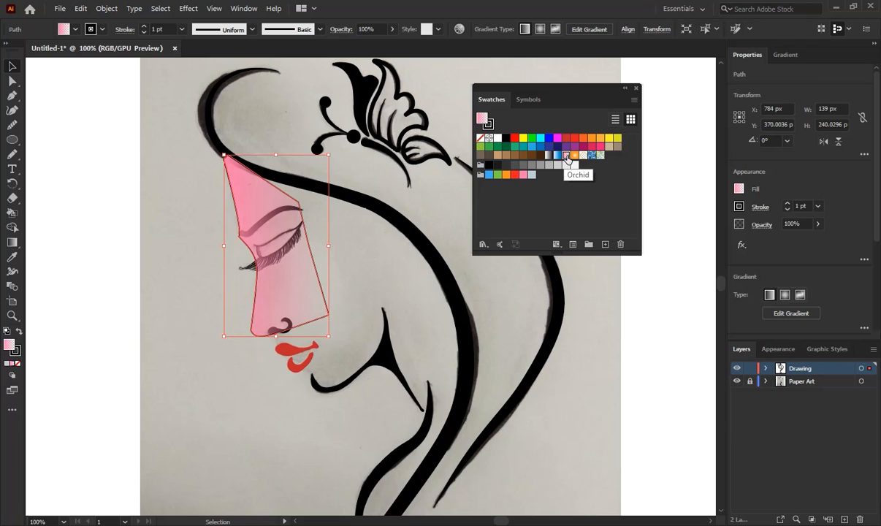
{"action": "left_click", "coordinate": [638, 88]}
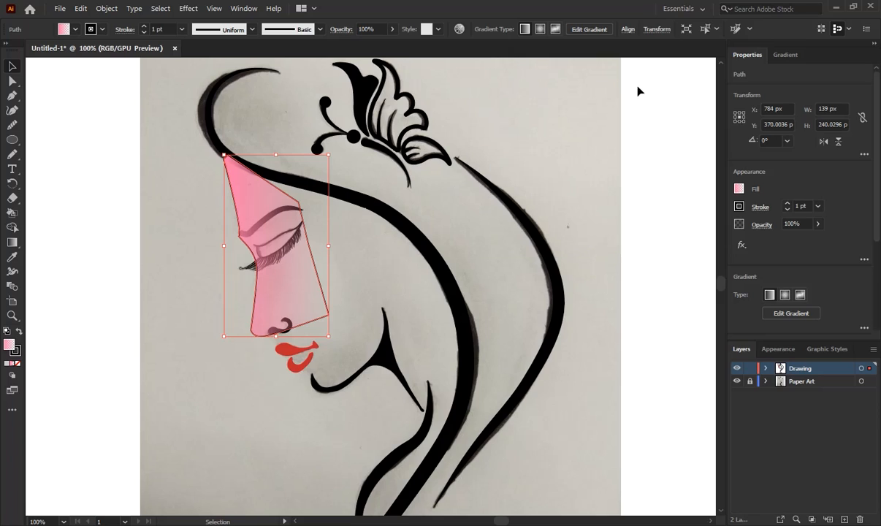
Tilt the profile shape's gradient so it rises toward the cheek, and recolour its start stop light grey.
{"action": "left_click", "coordinate": [789, 315]}
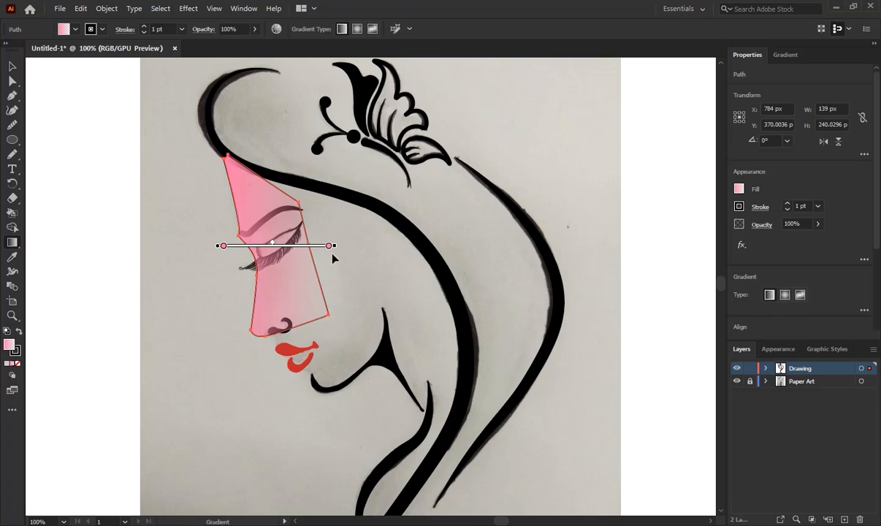
{"action": "mouse_move", "coordinate": [334, 246]}
{"action": "left_mouse_down"}
{"action": "mouse_move", "coordinate": [323, 222]}
{"action": "mouse_move", "coordinate": [249, 246]}
{"action": "left_mouse_up"}
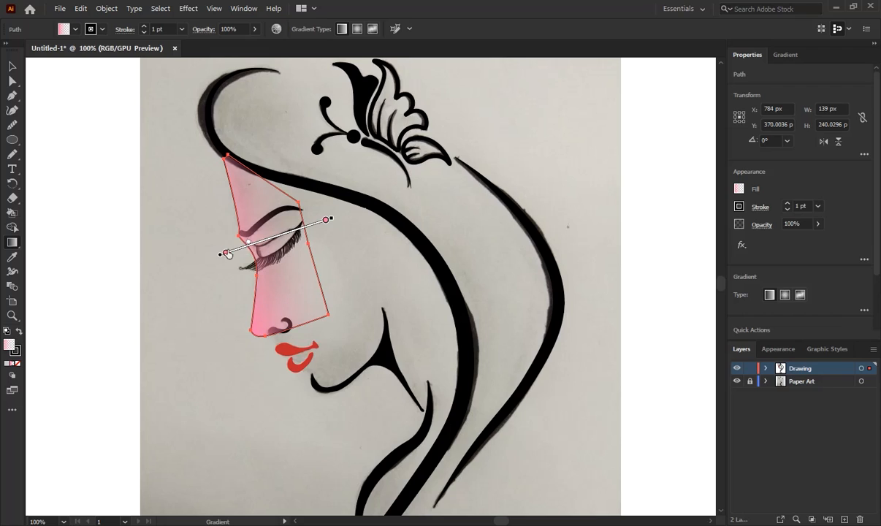
{"action": "double_click", "coordinate": [225, 253]}
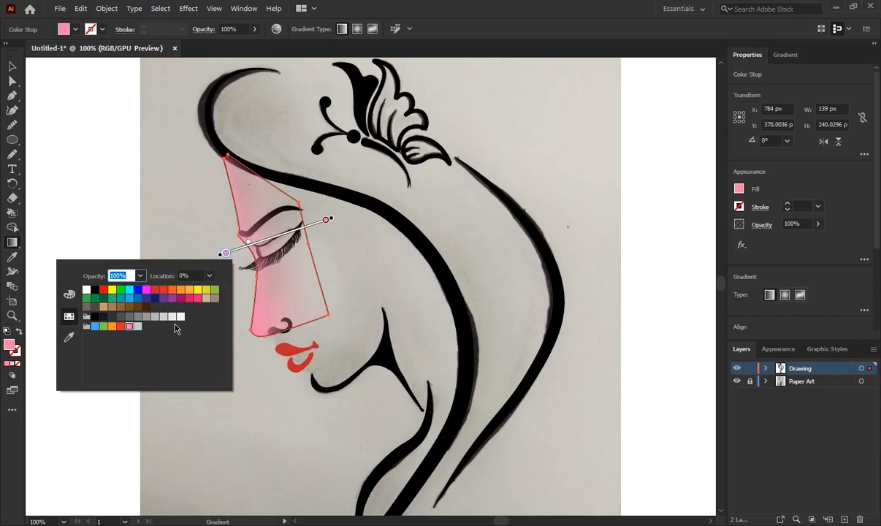
{"action": "left_click", "coordinate": [171, 317]}
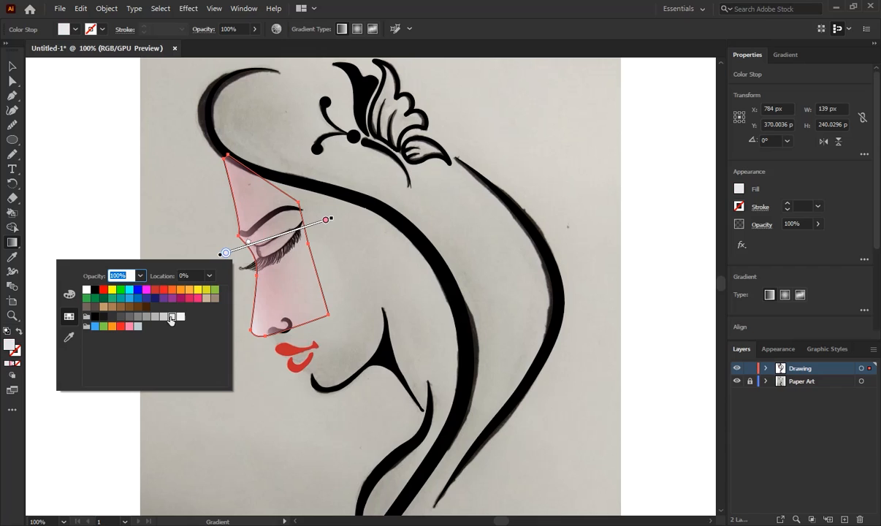
Recolour the gradient's transparent end stop on the cheek side white.
{"action": "left_click", "coordinate": [325, 223]}
{"action": "left_click", "coordinate": [325, 220]}
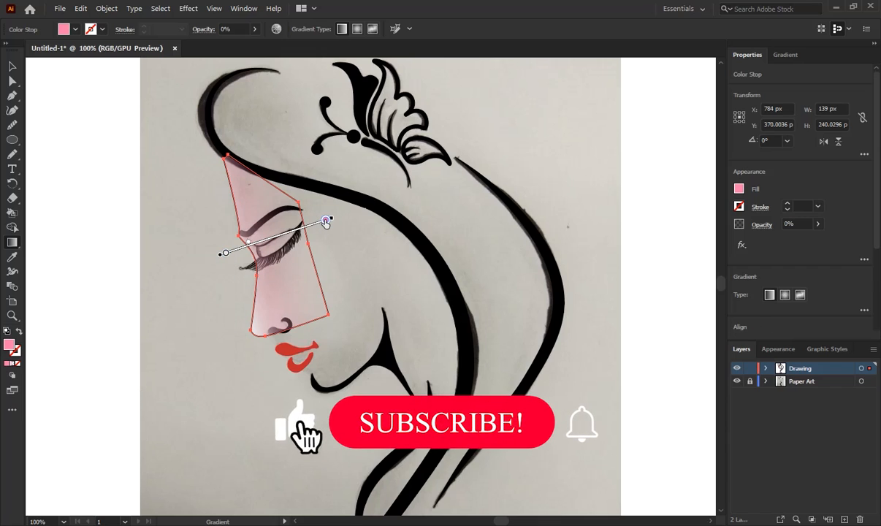
{"action": "double_click", "coordinate": [326, 220]}
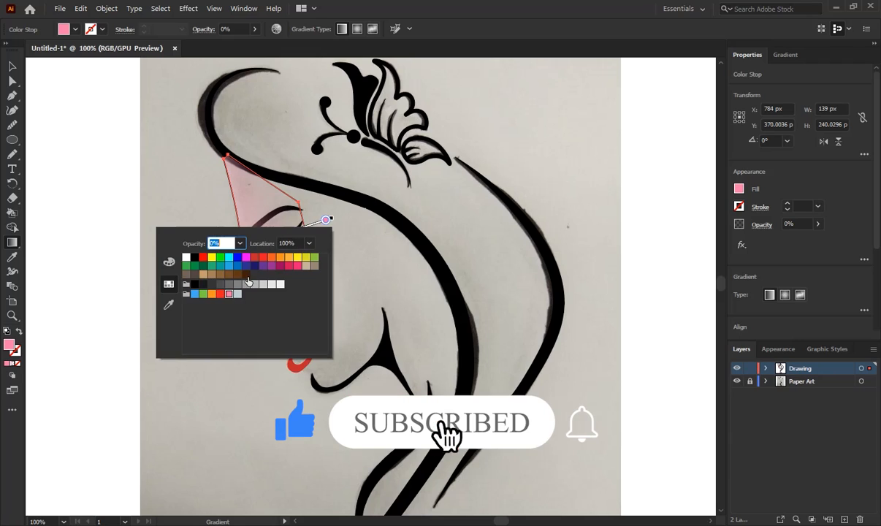
{"action": "left_click", "coordinate": [187, 258]}
{"action": "left_click", "coordinate": [452, 6]}
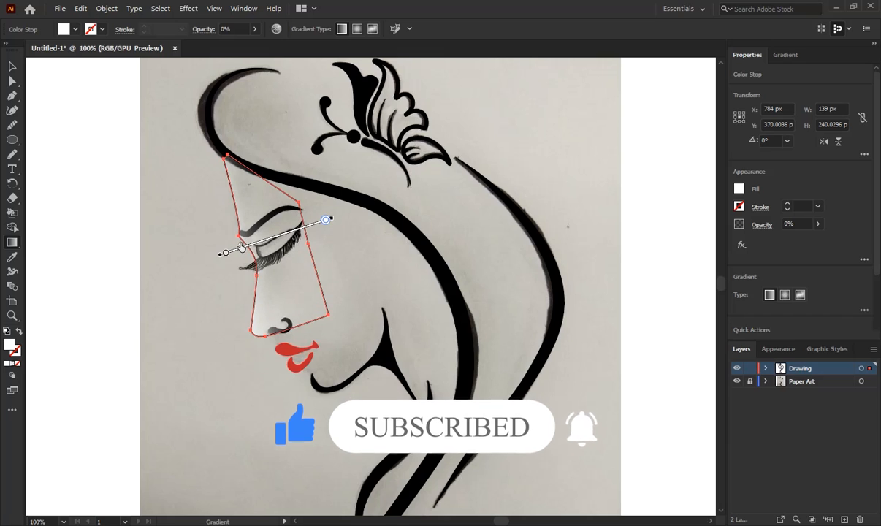
Move the gradient's start and end stops inward along the slider and fine-tune the fade between them.
{"action": "left_click", "coordinate": [234, 250]}
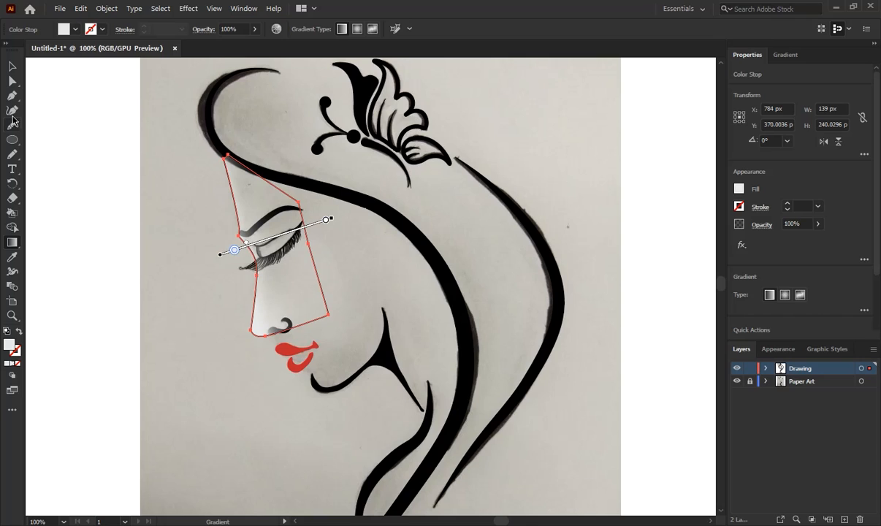
{"action": "left_click", "coordinate": [328, 219]}
{"action": "left_click_drag", "start_coordinate": [322, 222], "coordinate": [297, 232]}
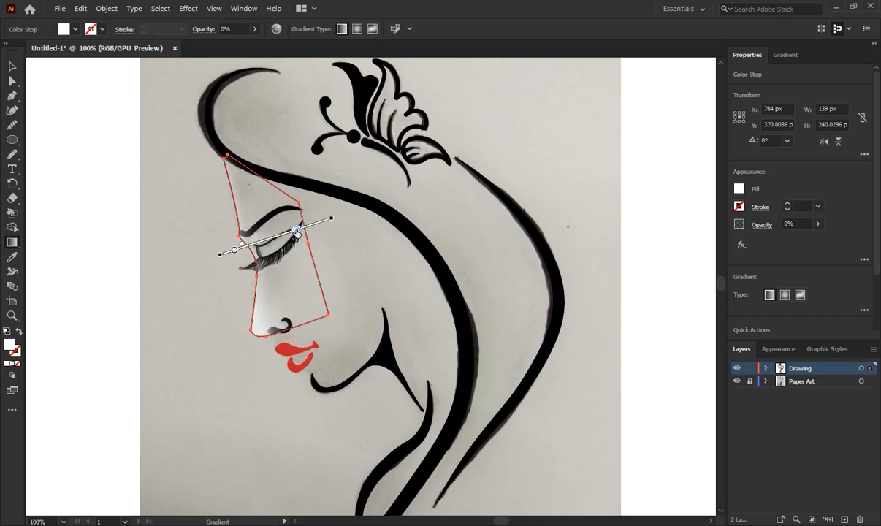
{"action": "left_click_drag", "start_coordinate": [244, 247], "coordinate": [250, 244]}
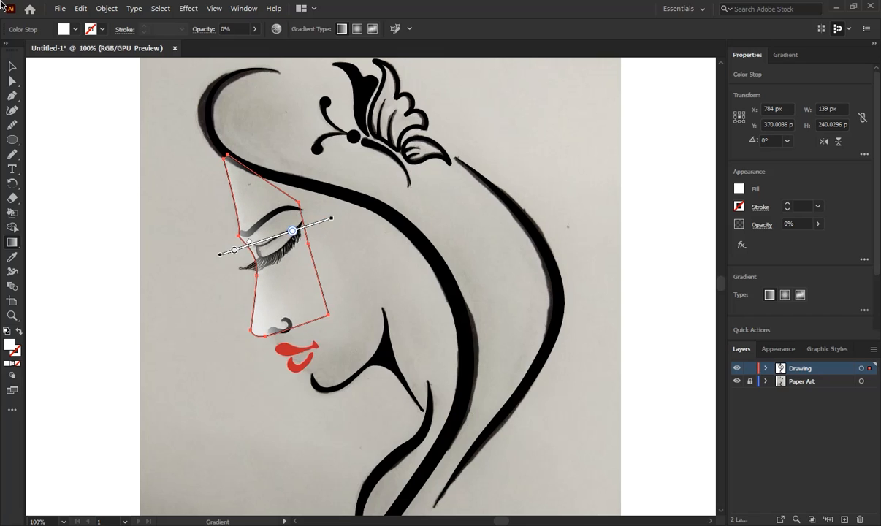
Remove the stroke from the gradient-filled profile shape, leaving only the shading.
{"action": "left_click", "coordinate": [12, 67]}
{"action": "left_click", "coordinate": [603, 182]}
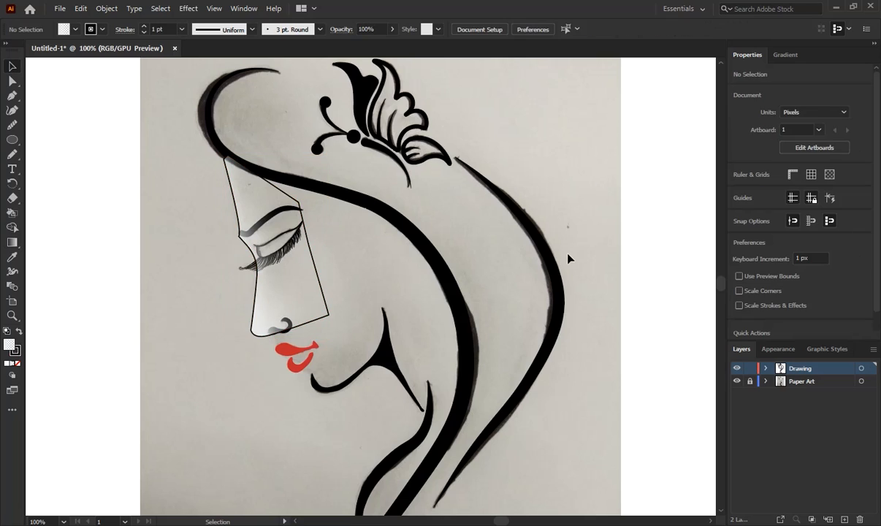
{"action": "left_click", "coordinate": [290, 203]}
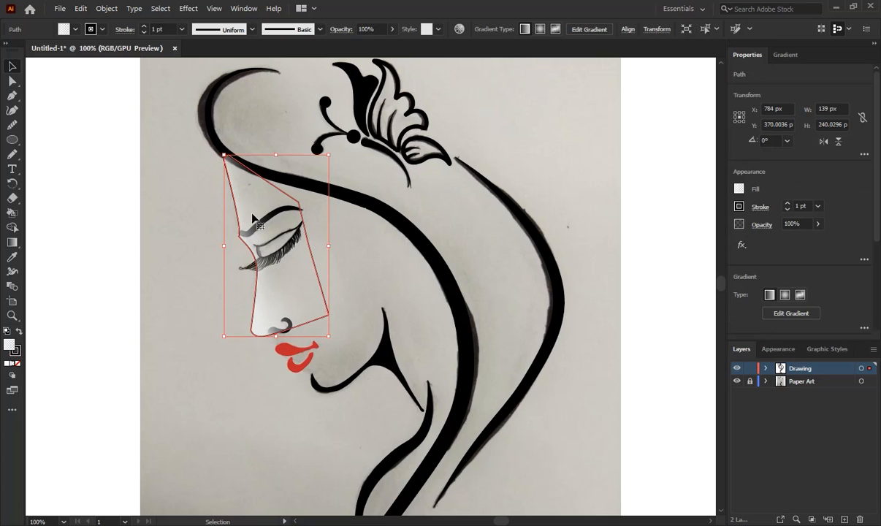
{"action": "left_click", "coordinate": [103, 29]}
{"action": "left_click", "coordinate": [8, 50]}
{"action": "left_click", "coordinate": [371, 5]}
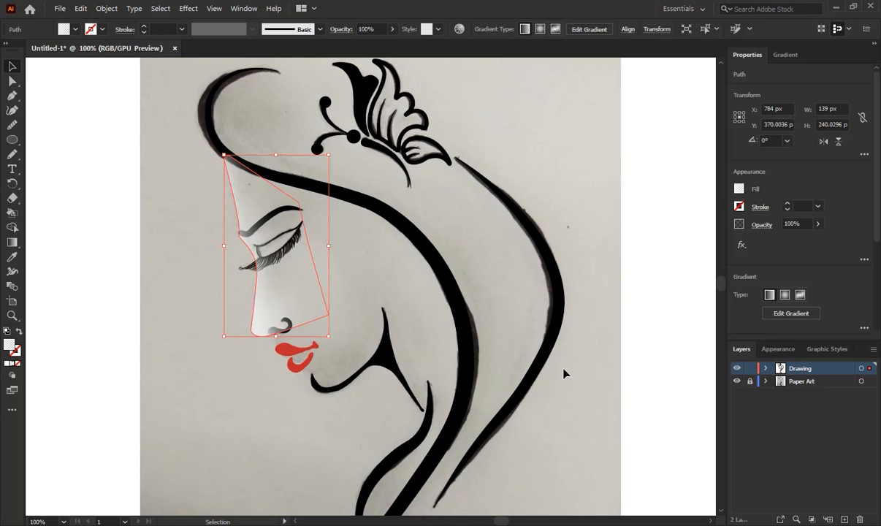
{"action": "left_click", "coordinate": [563, 369]}
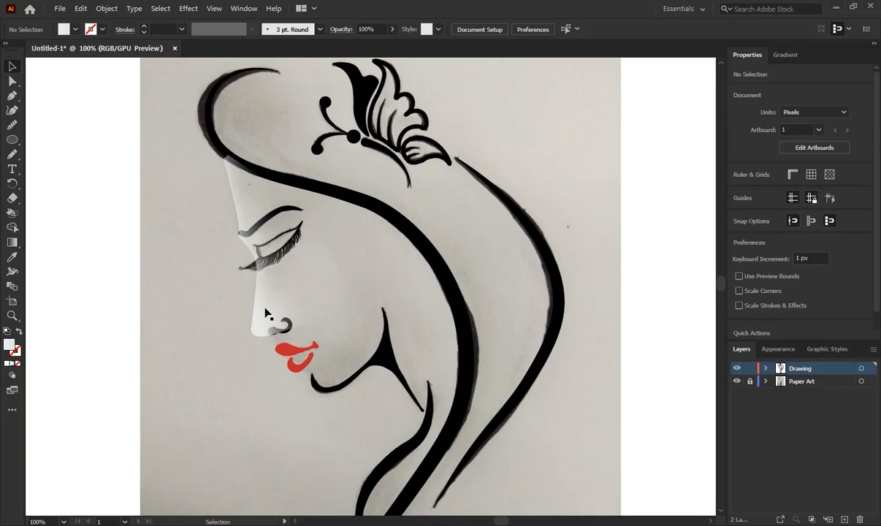
Send the shading shape to the back, behind the eyebrow, eye, lashes and nostril.
{"action": "left_click", "coordinate": [265, 303]}
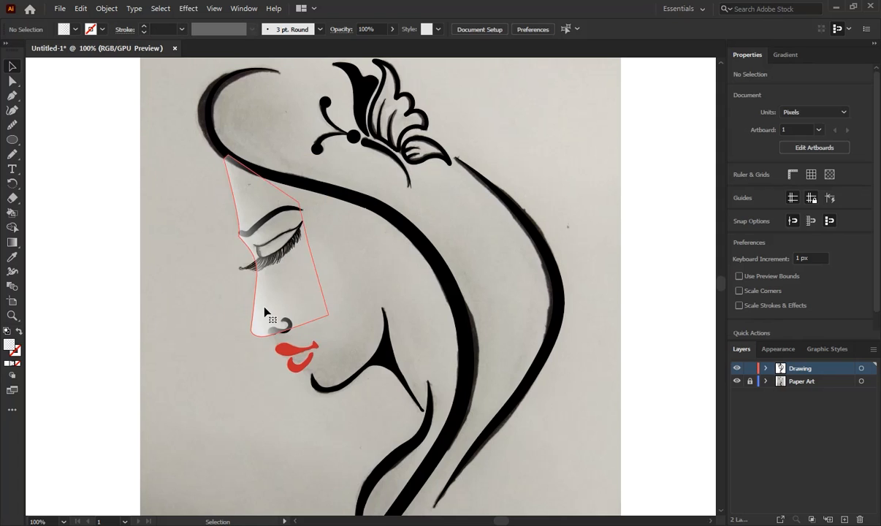
{"action": "right_click", "coordinate": [265, 295]}
{"action": "mouse_move", "coordinate": [305, 250]}
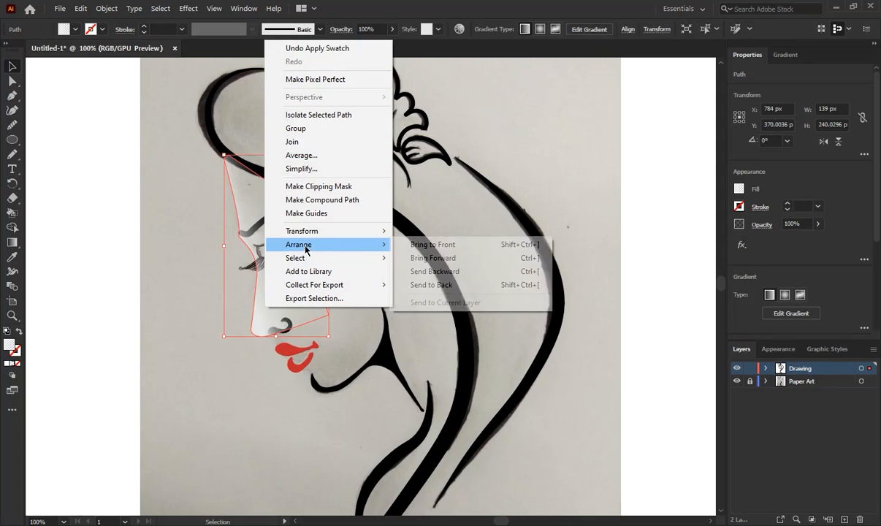
{"action": "left_click", "coordinate": [439, 286]}
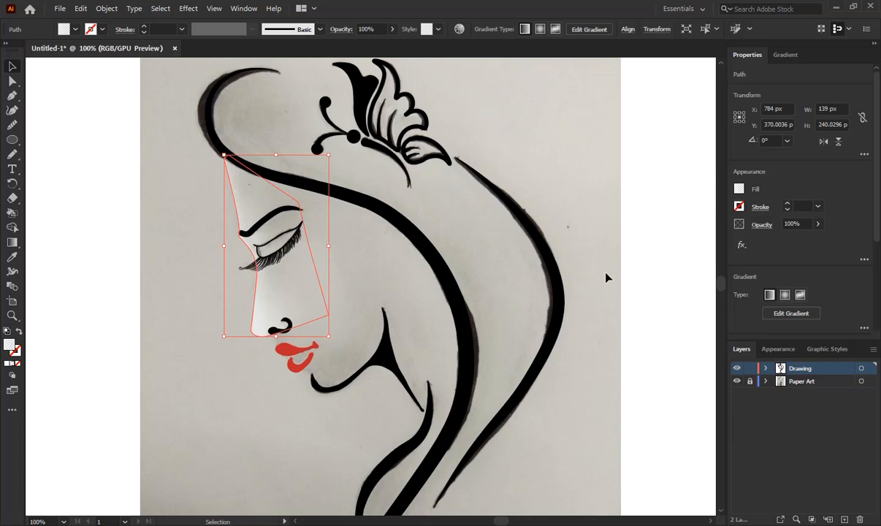
{"action": "left_click", "coordinate": [646, 299]}
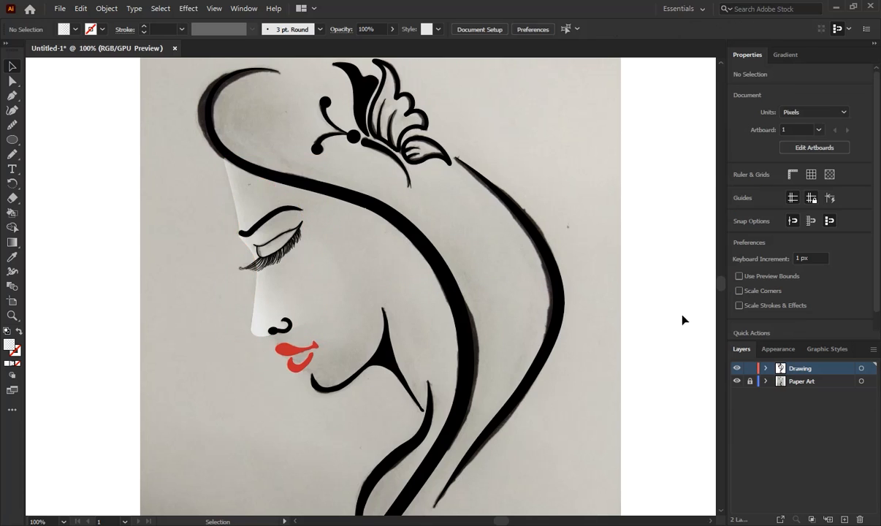
Hide the Paper Art layer and strengthen the shading by spreading its grey gradient farther toward the cheek.
{"action": "left_click", "coordinate": [736, 381]}
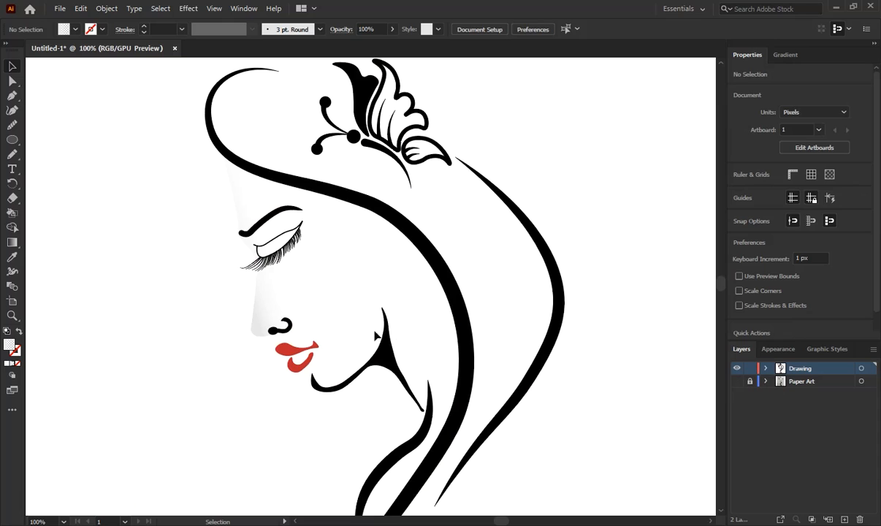
{"action": "left_click", "coordinate": [247, 286]}
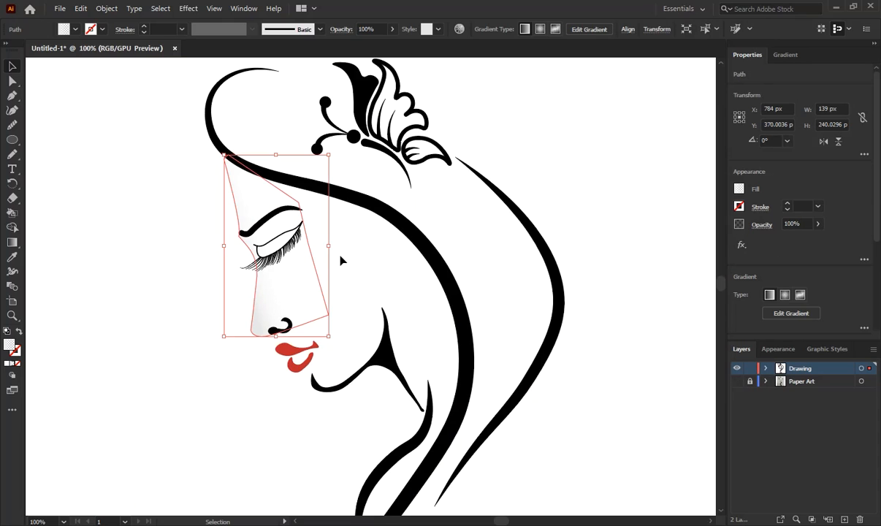
{"action": "left_click", "coordinate": [790, 313]}
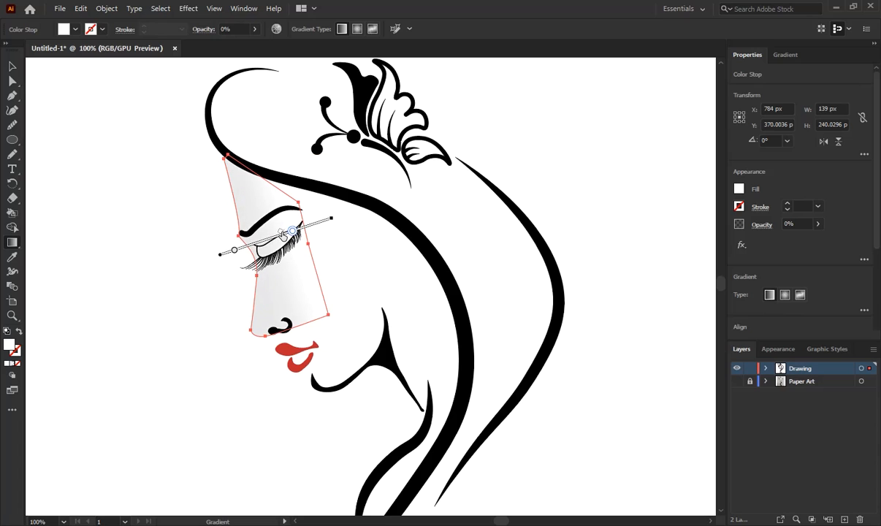
{"action": "left_click", "coordinate": [12, 67]}
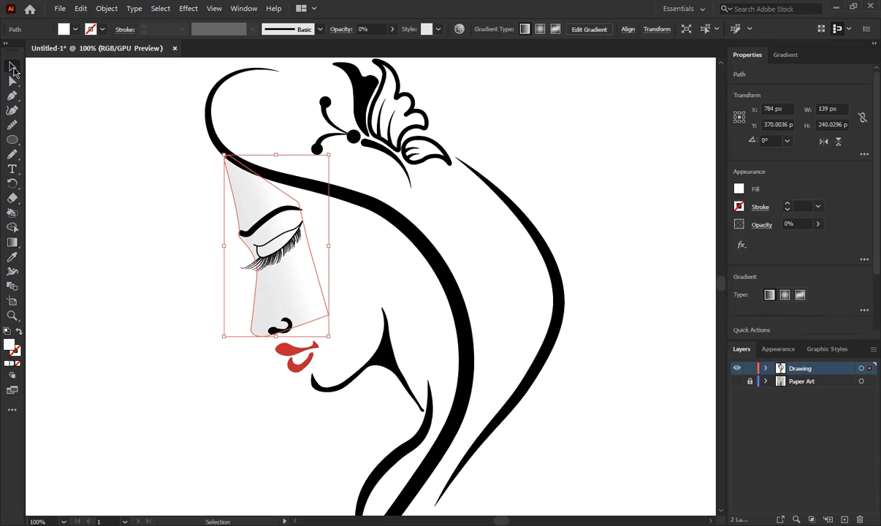
{"action": "left_click", "coordinate": [72, 117]}
Check the face shading against the whole drawing and examine it closely around the brow and eye.
{"action": "scroll", "coordinate": [323, 343], "scroll_direction": "down", "scroll_amount": 2}
{"action": "scroll", "coordinate": [323, 345], "scroll_direction": "up", "scroll_amount": 2}
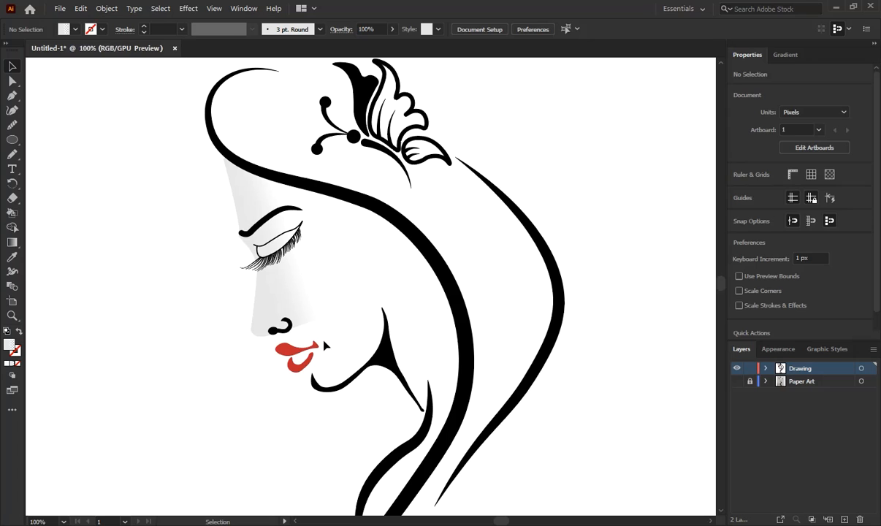
{"action": "scroll", "coordinate": [323, 345], "scroll_direction": "down", "scroll_amount": 2}
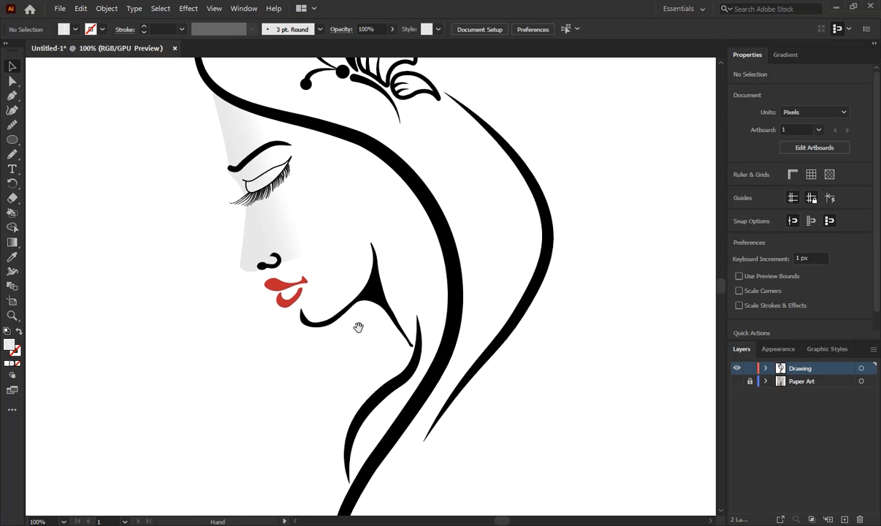
{"action": "scroll", "coordinate": [364, 313], "scroll_direction": "down", "scroll_amount": 1}
{"action": "left_click_drag", "start_coordinate": [364, 313], "coordinate": [352, 304]}
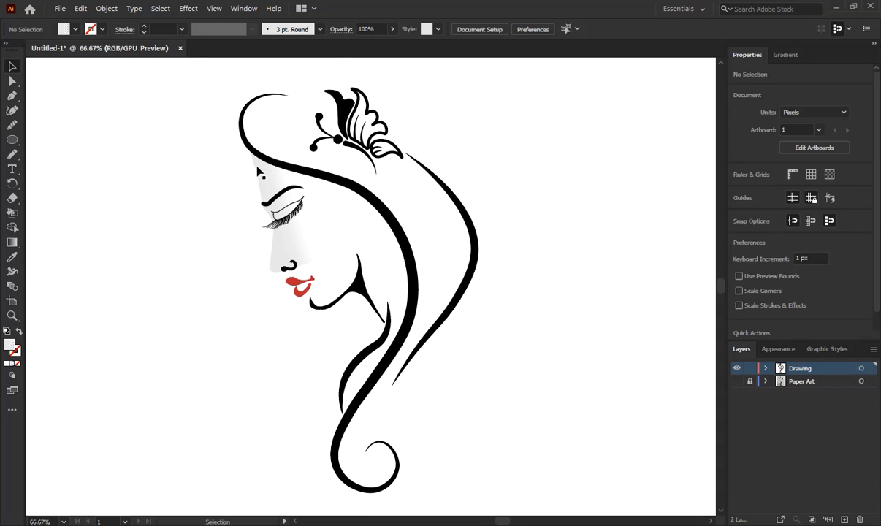
{"action": "scroll", "coordinate": [270, 213], "scroll_direction": "up", "scroll_amount": 4}
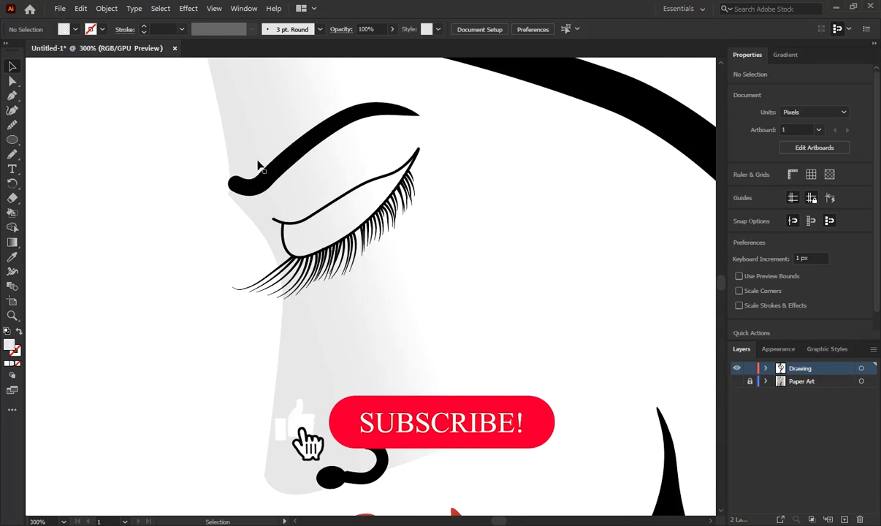
Tuck the face shading's upper corner under the hair strand at the forehead by moving its outermost anchor point inward.
{"action": "left_click_drag", "start_coordinate": [242, 187], "coordinate": [243, 208]}
{"action": "mouse_move", "coordinate": [212, 151]}
{"action": "left_mouse_down"}
{"action": "mouse_move", "coordinate": [224, 233]}
{"action": "mouse_move", "coordinate": [203, 126]}
{"action": "mouse_move", "coordinate": [221, 153]}
{"action": "left_mouse_up"}
{"action": "scroll", "coordinate": [292, 344], "scroll_direction": "down", "scroll_amount": 5}
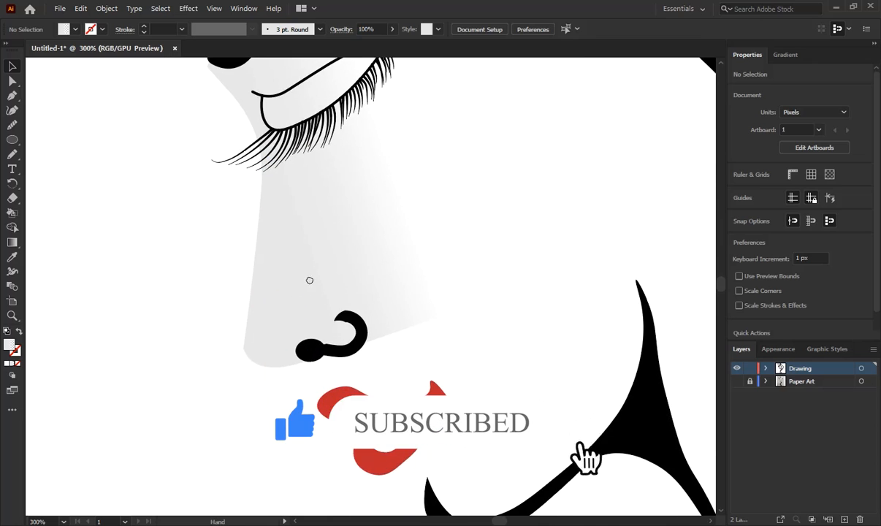
{"action": "scroll", "coordinate": [308, 250], "scroll_direction": "up", "scroll_amount": 5}
{"action": "scroll", "coordinate": [299, 318], "scroll_direction": "up", "scroll_amount": 2}
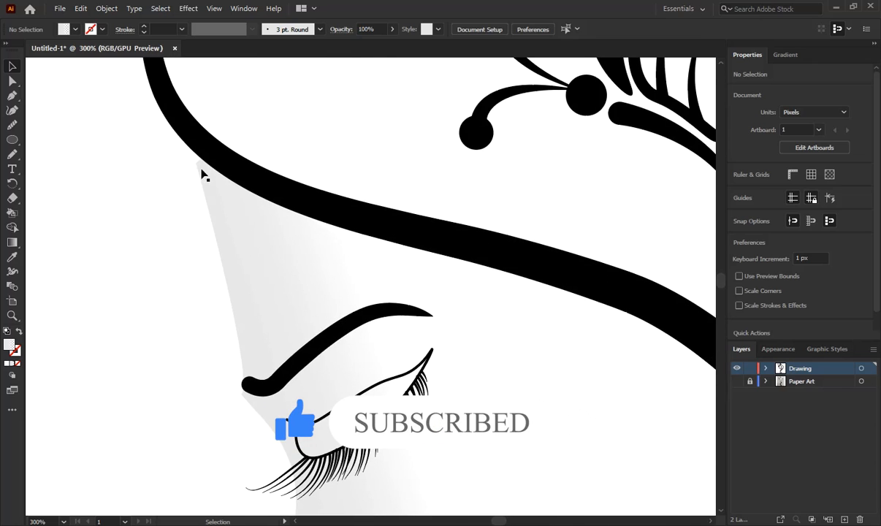
{"action": "left_click", "coordinate": [13, 83]}
{"action": "left_click", "coordinate": [202, 172]}
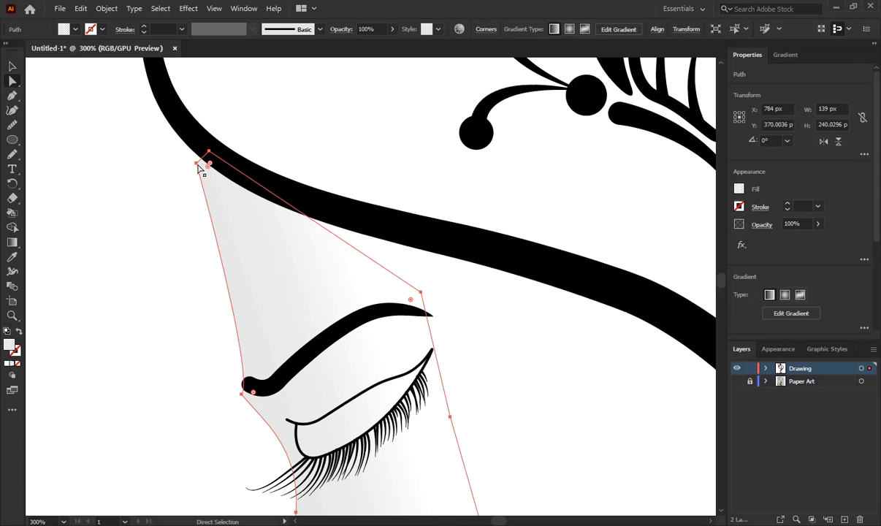
{"action": "left_click", "coordinate": [198, 164]}
{"action": "left_click_drag", "start_coordinate": [198, 164], "coordinate": [204, 151]}
{"action": "left_click", "coordinate": [152, 339]}
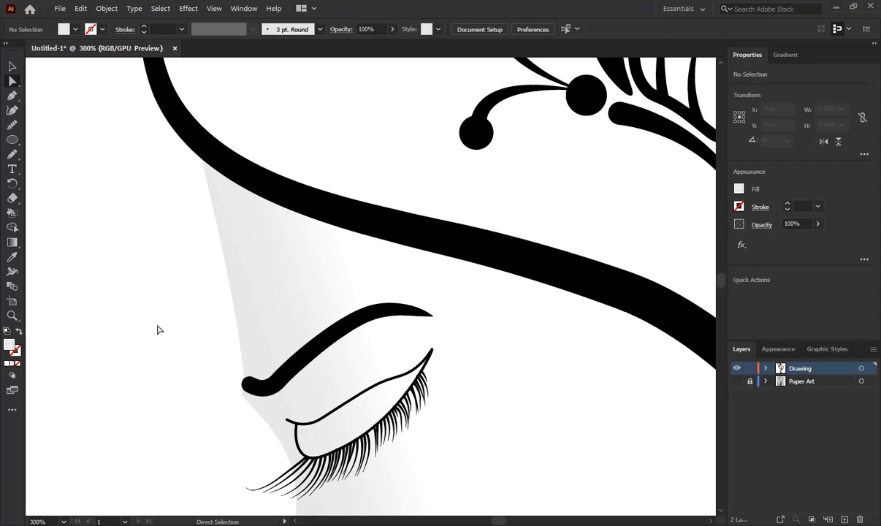
Review the whole drawing in full-screen mode fitted to the artboard, and examine the shaded face more closely.
{"action": "scroll", "coordinate": [157, 330], "scroll_direction": "down", "scroll_amount": 4}
{"action": "scroll", "coordinate": [155, 351], "scroll_direction": "down", "scroll_amount": 4}
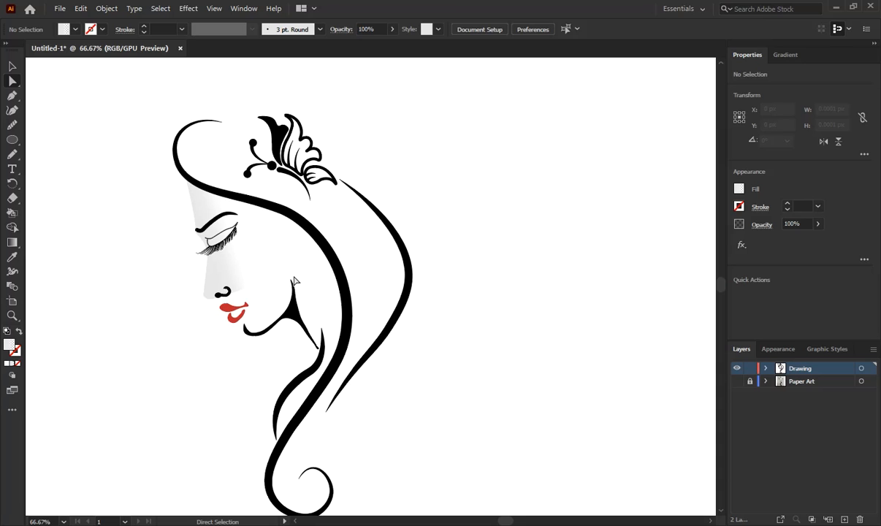
{"action": "key", "text": "f"}
{"action": "key", "text": "f"}
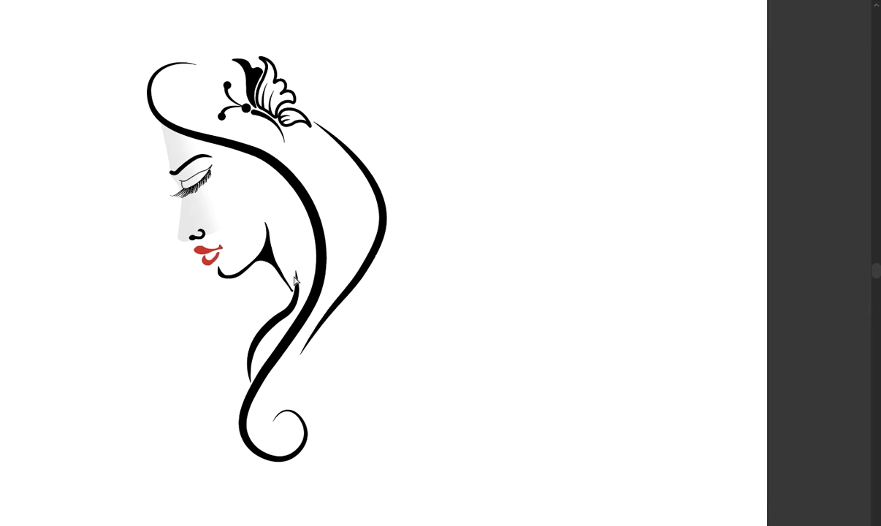
{"action": "key", "text": "ctrl+0"}
{"action": "key", "text": "ctrl+plus"}
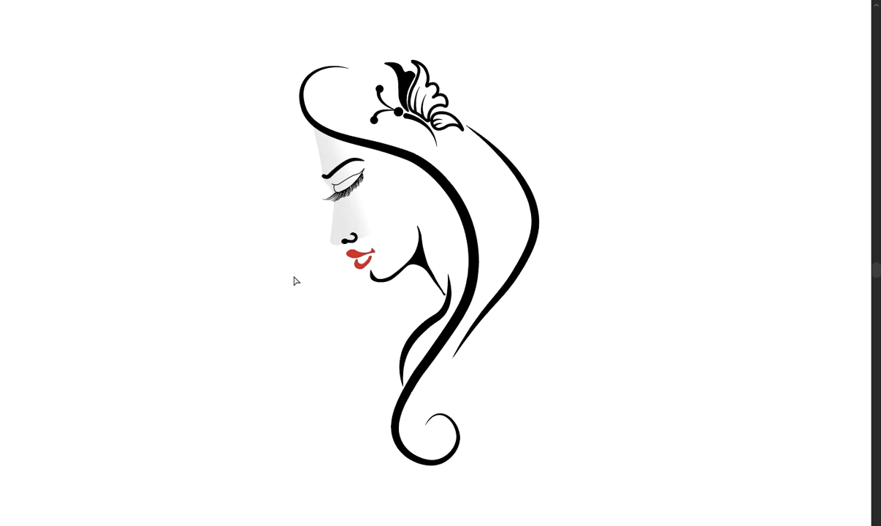
{"action": "key", "text": "ctrl+plus"}
{"action": "left_click_drag", "start_coordinate": [406, 228], "coordinate": [402, 242]}
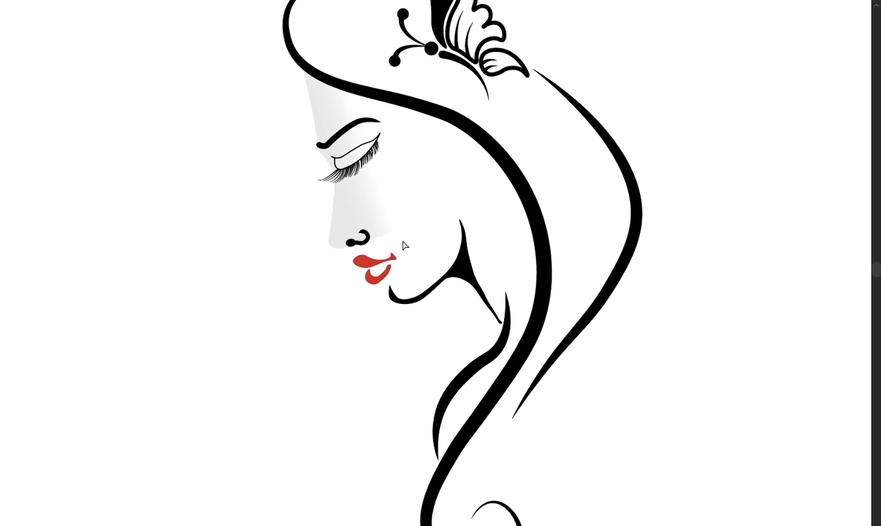